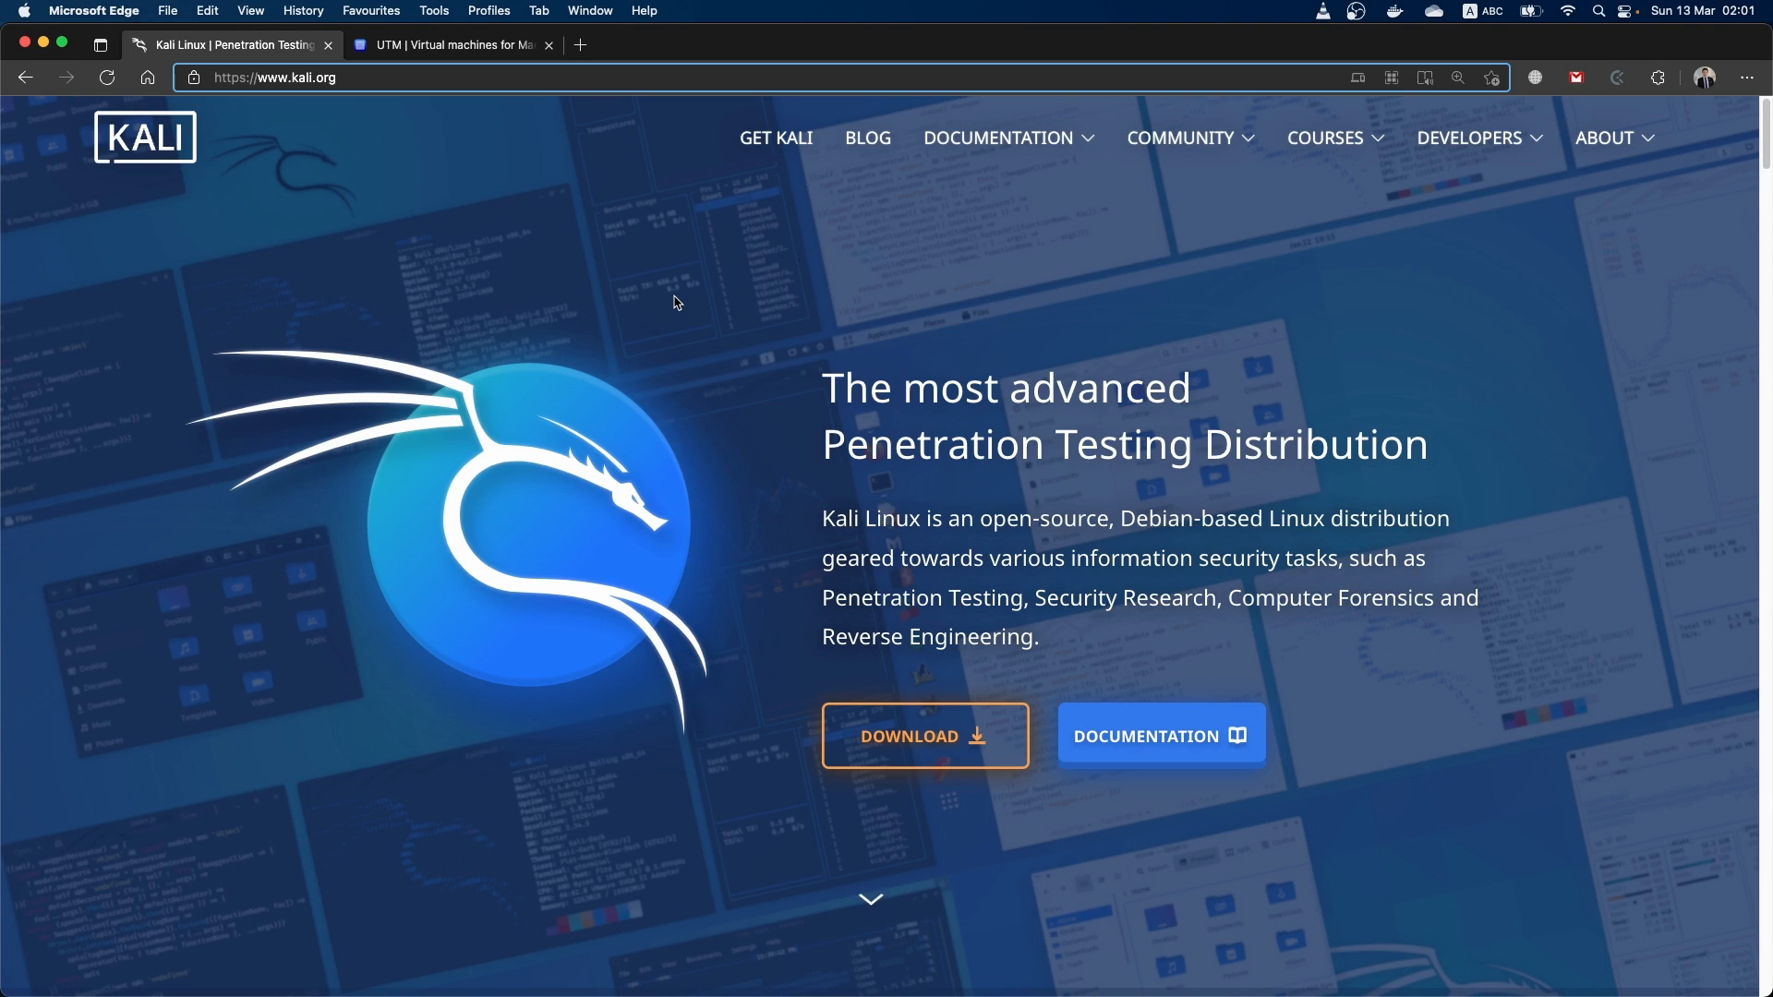
View the UTM website's home page and return to the Kali Linux site
click(409, 50)
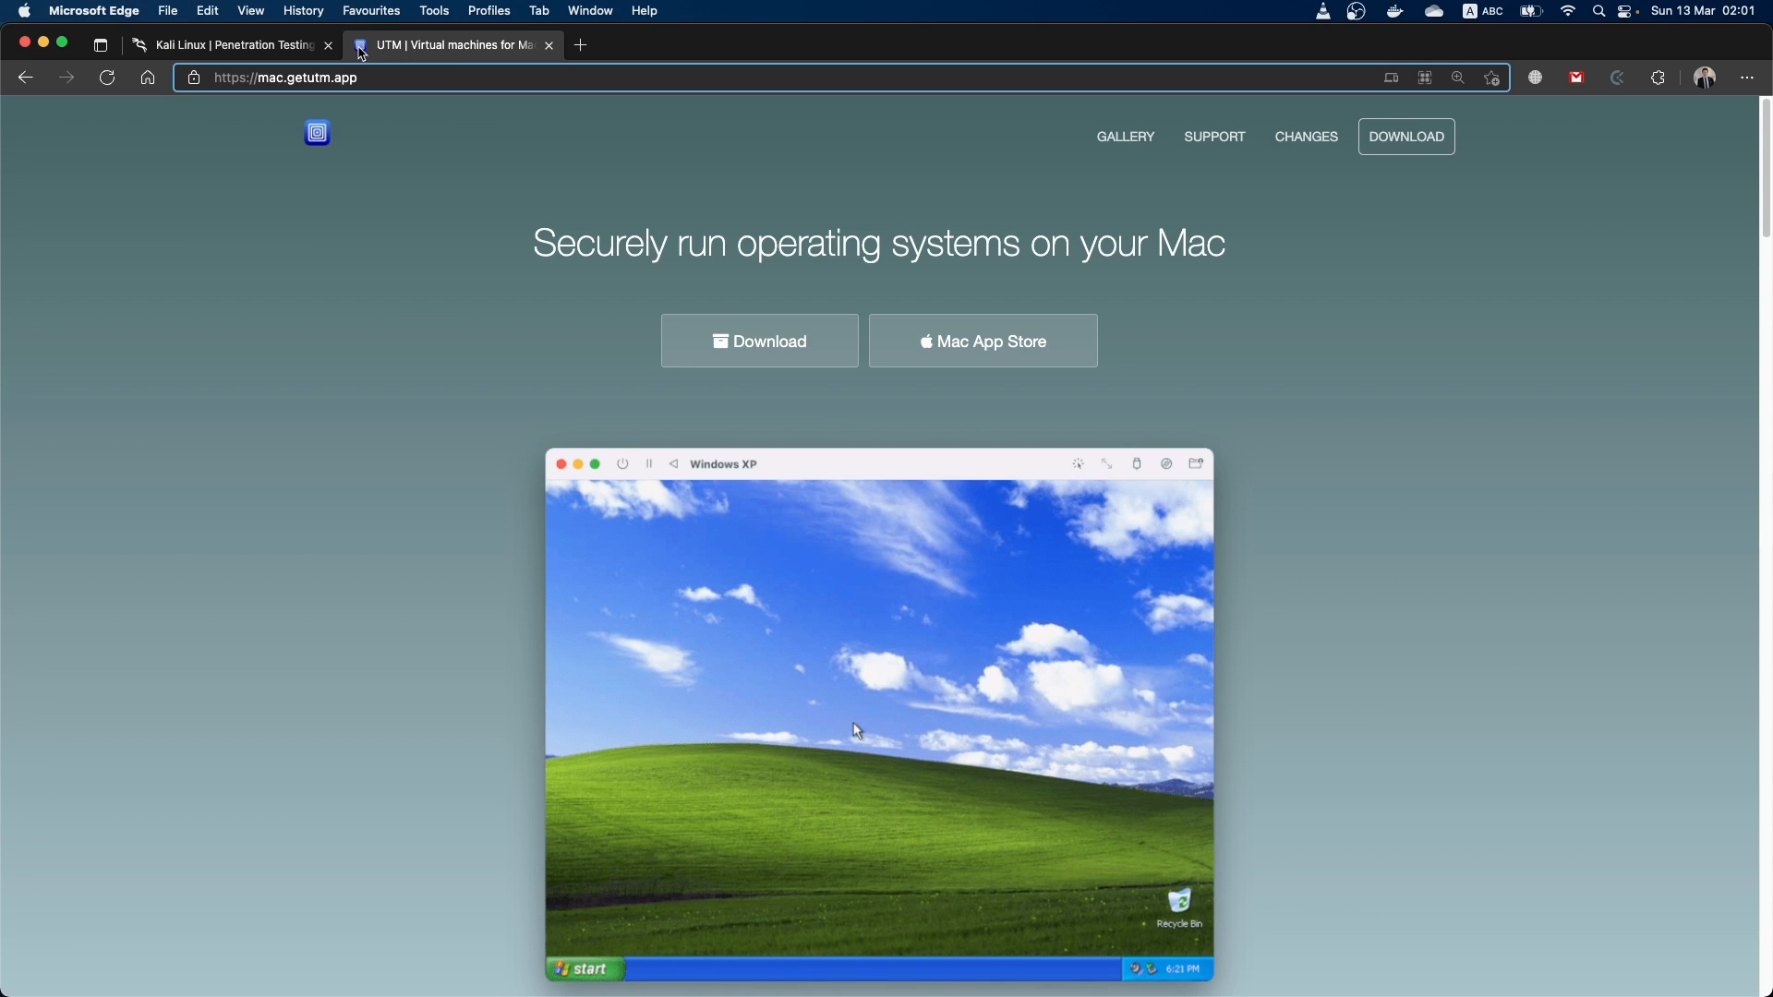
click(277, 51)
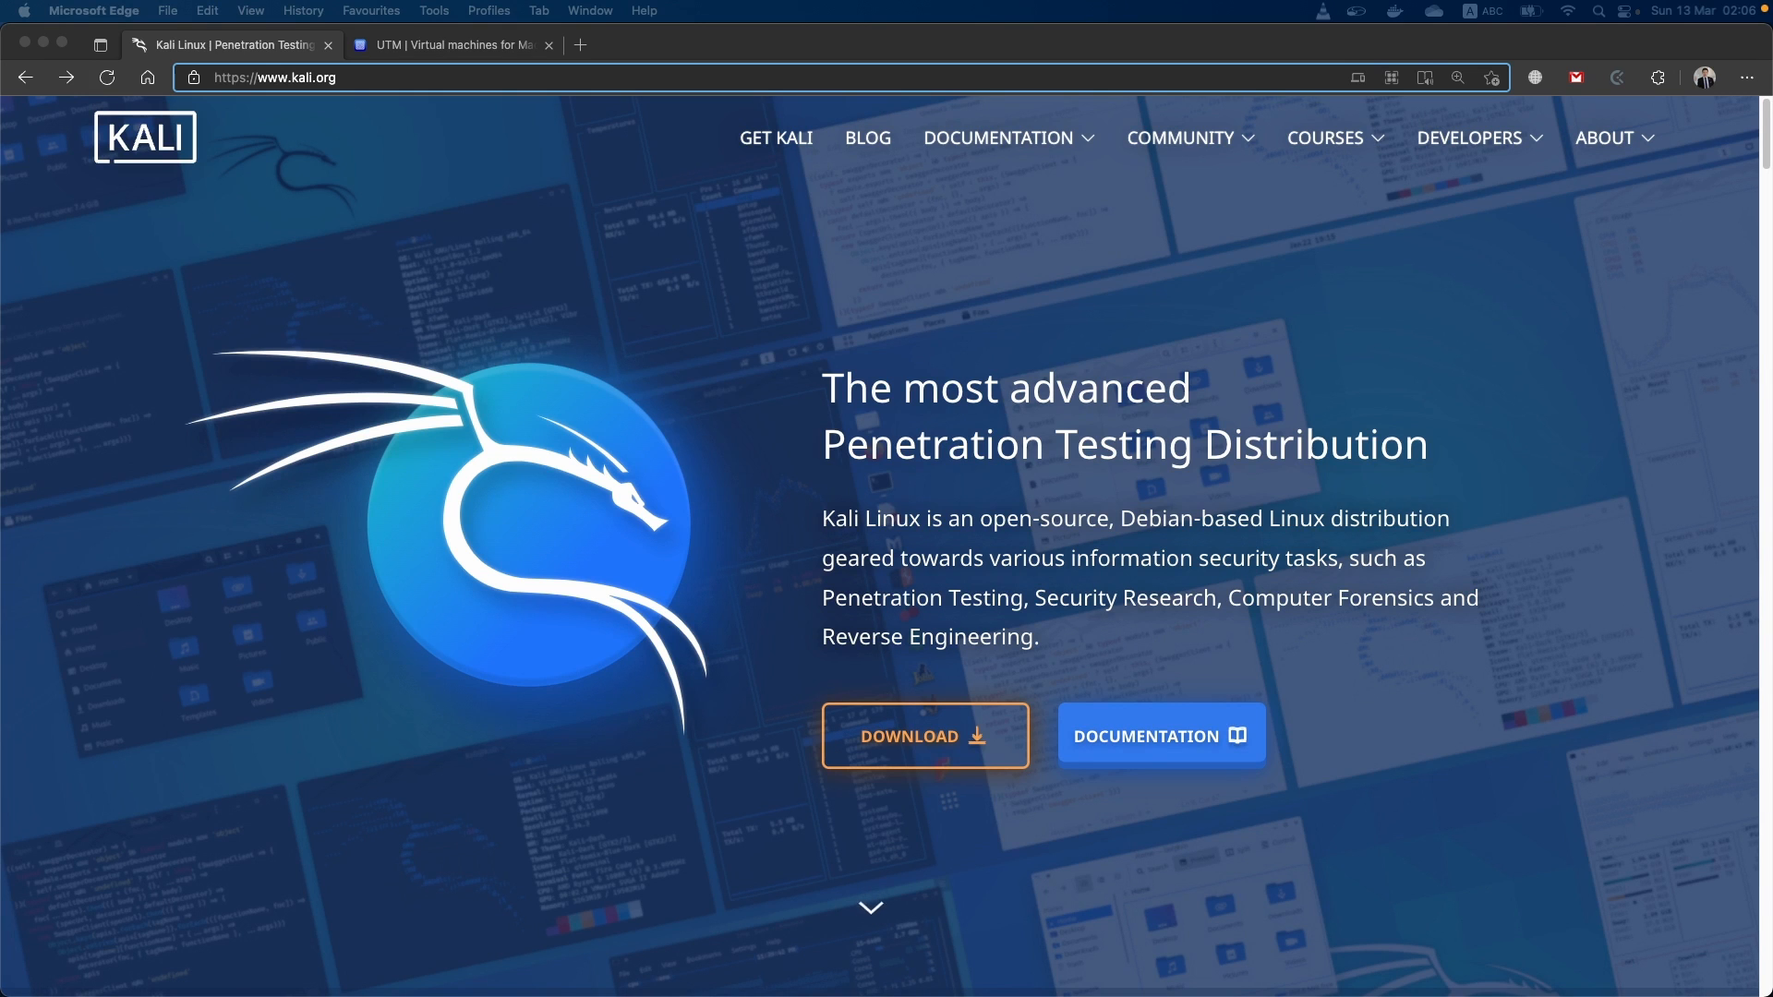
Open the Kali Linux Bare Metal downloads and show the Apple M1 images
click(871, 738)
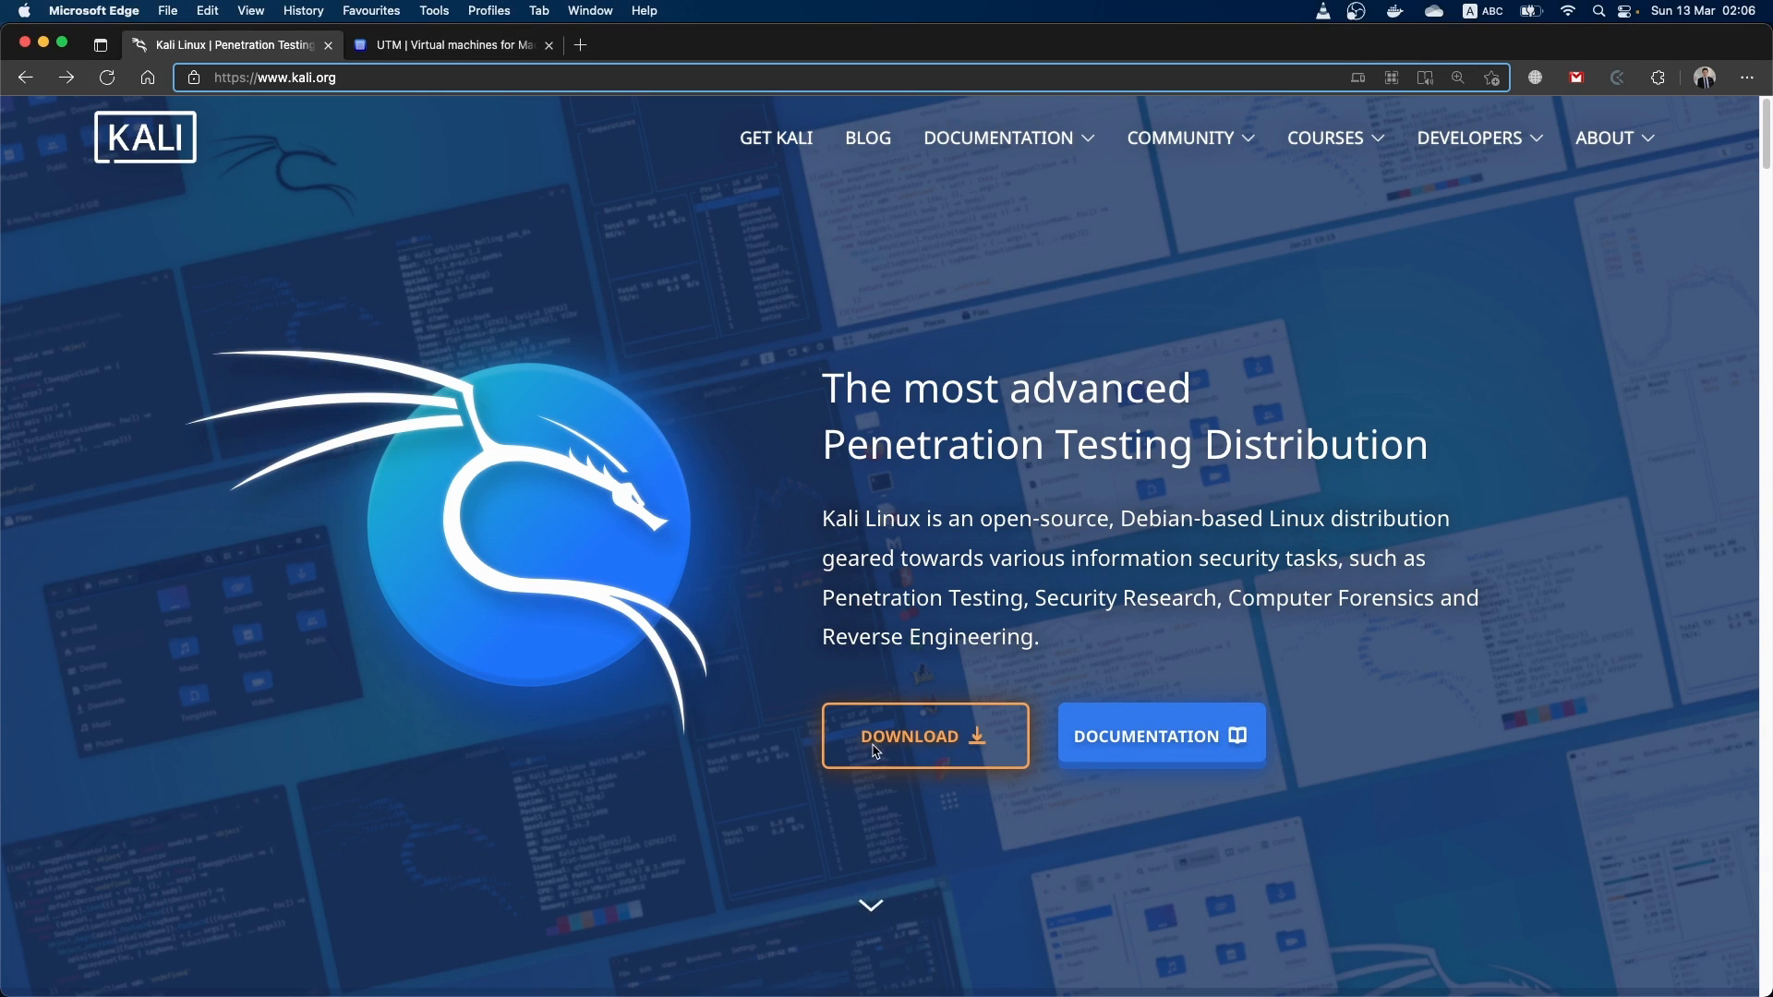
click(931, 751)
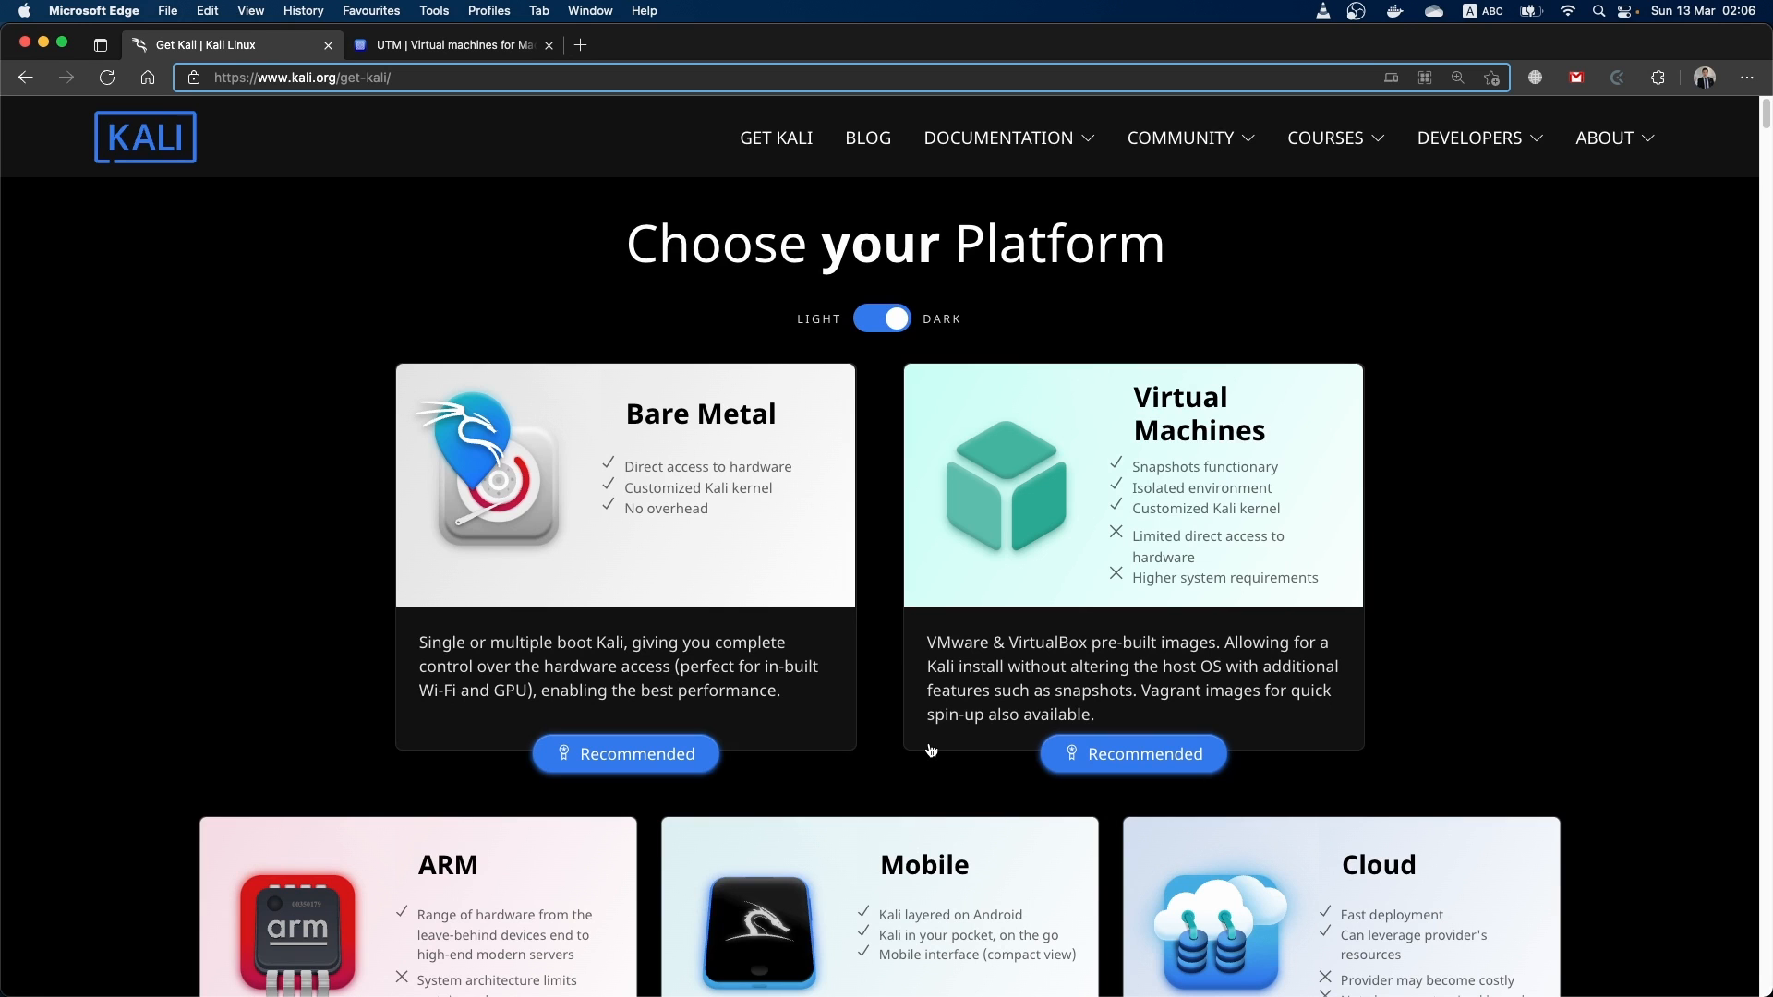
click(617, 641)
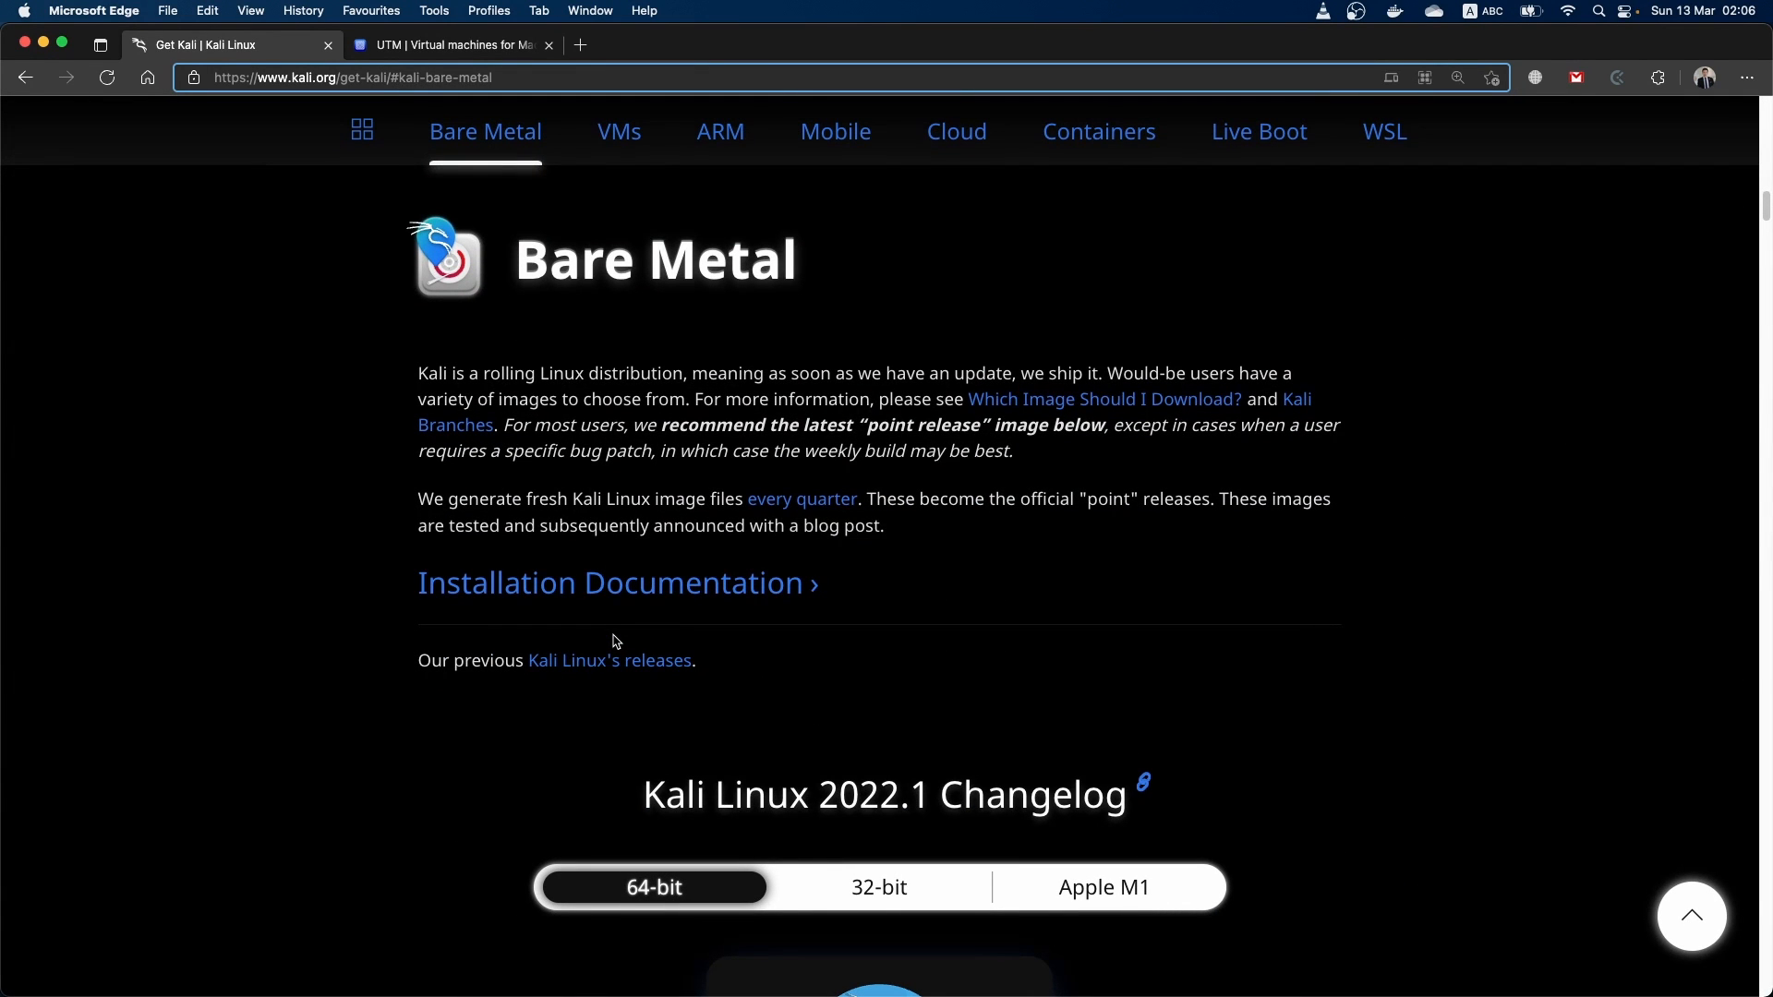
scroll(749, 719, down, 1)
click(1136, 835)
scroll(1135, 839, down, 2)
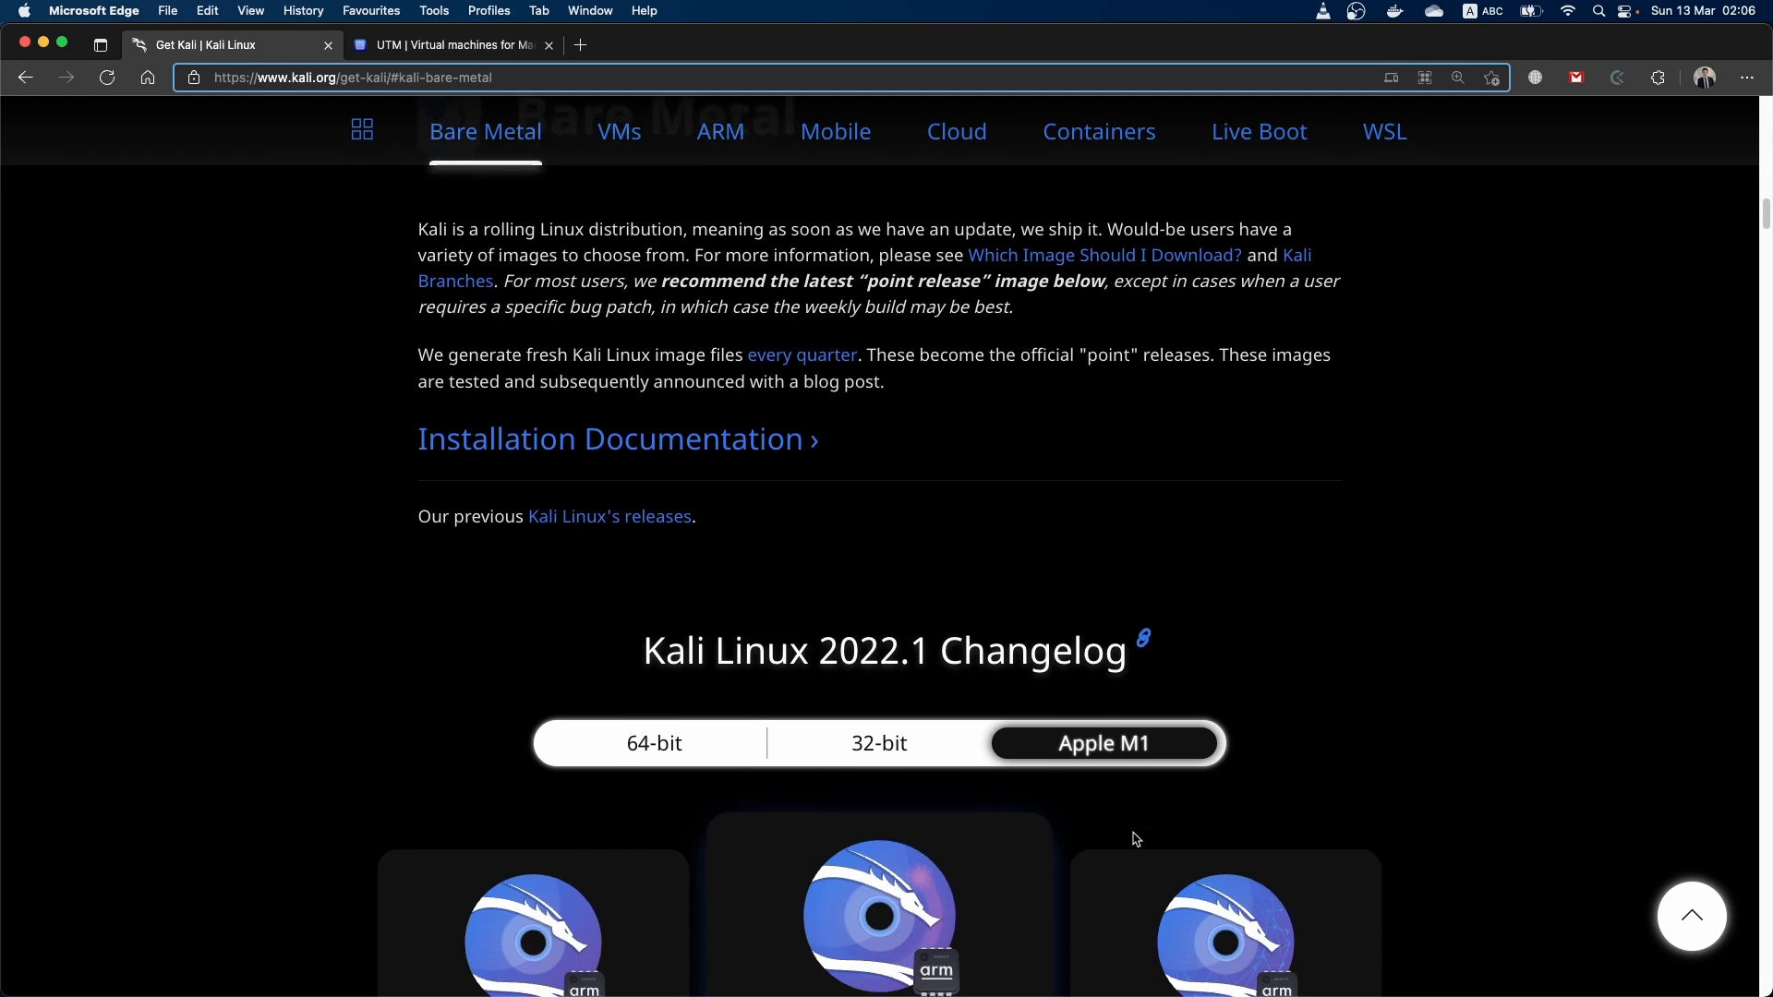
scroll(928, 774, down, 3)
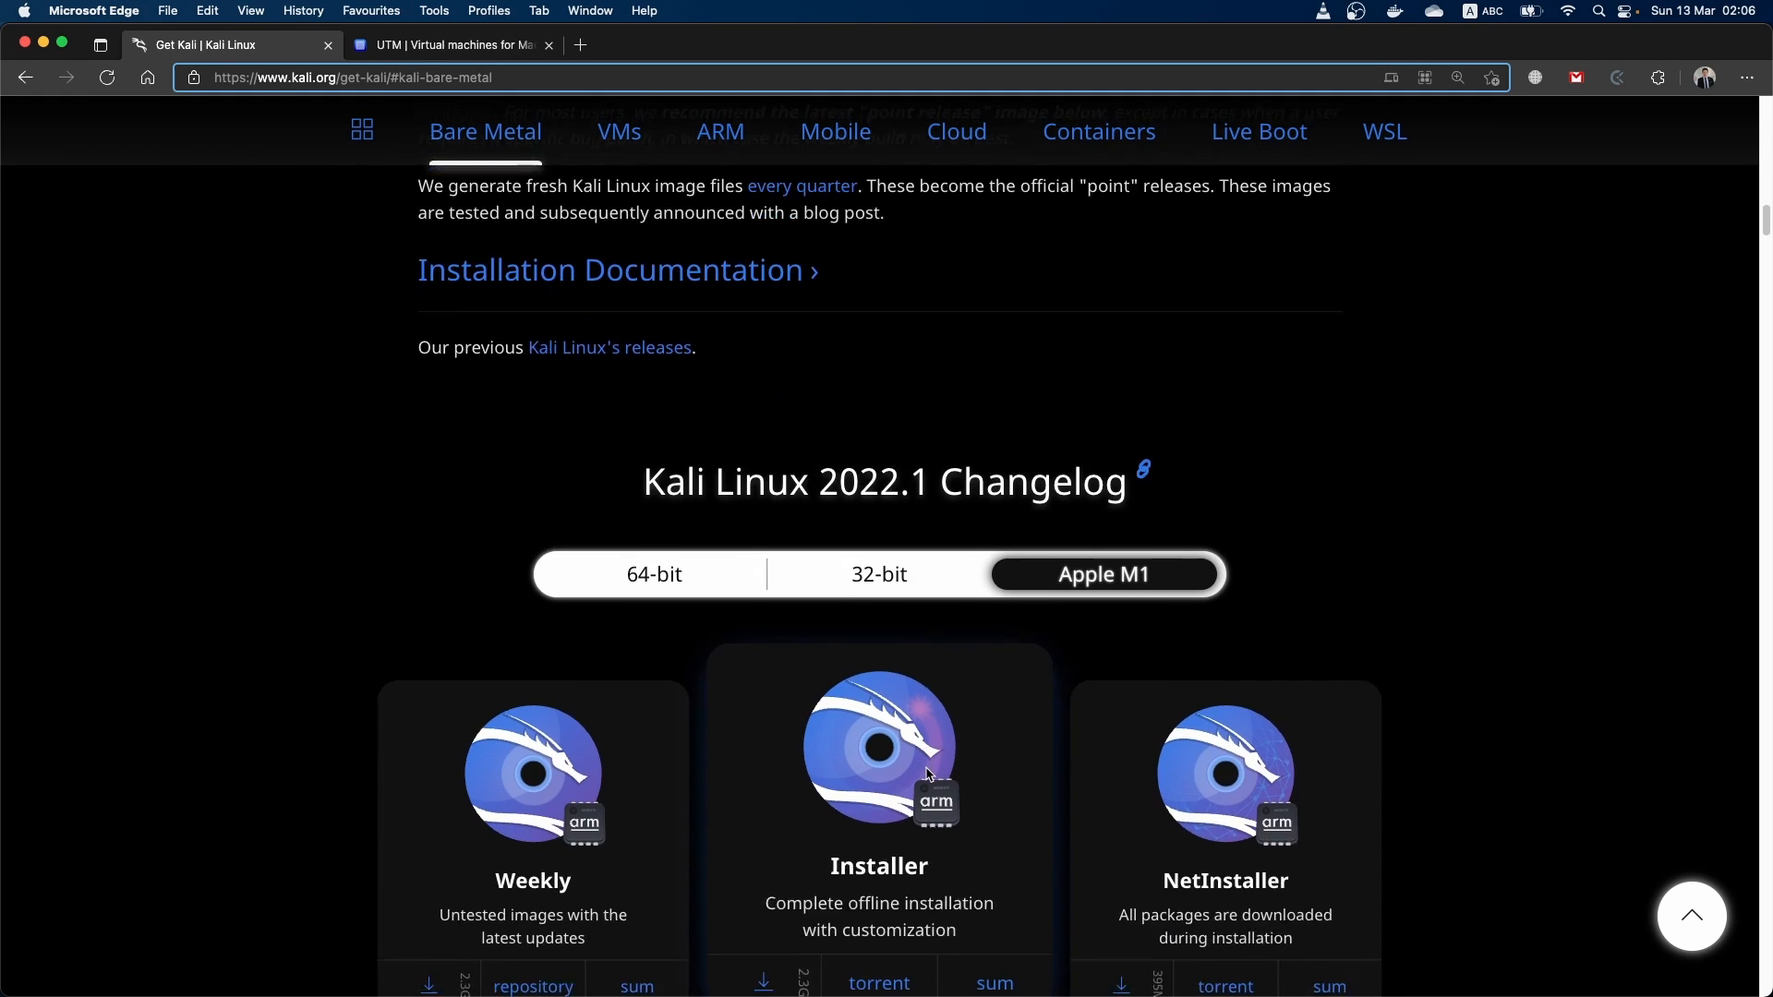
scroll(928, 774, down, 5)
scroll(935, 575, up, 1)
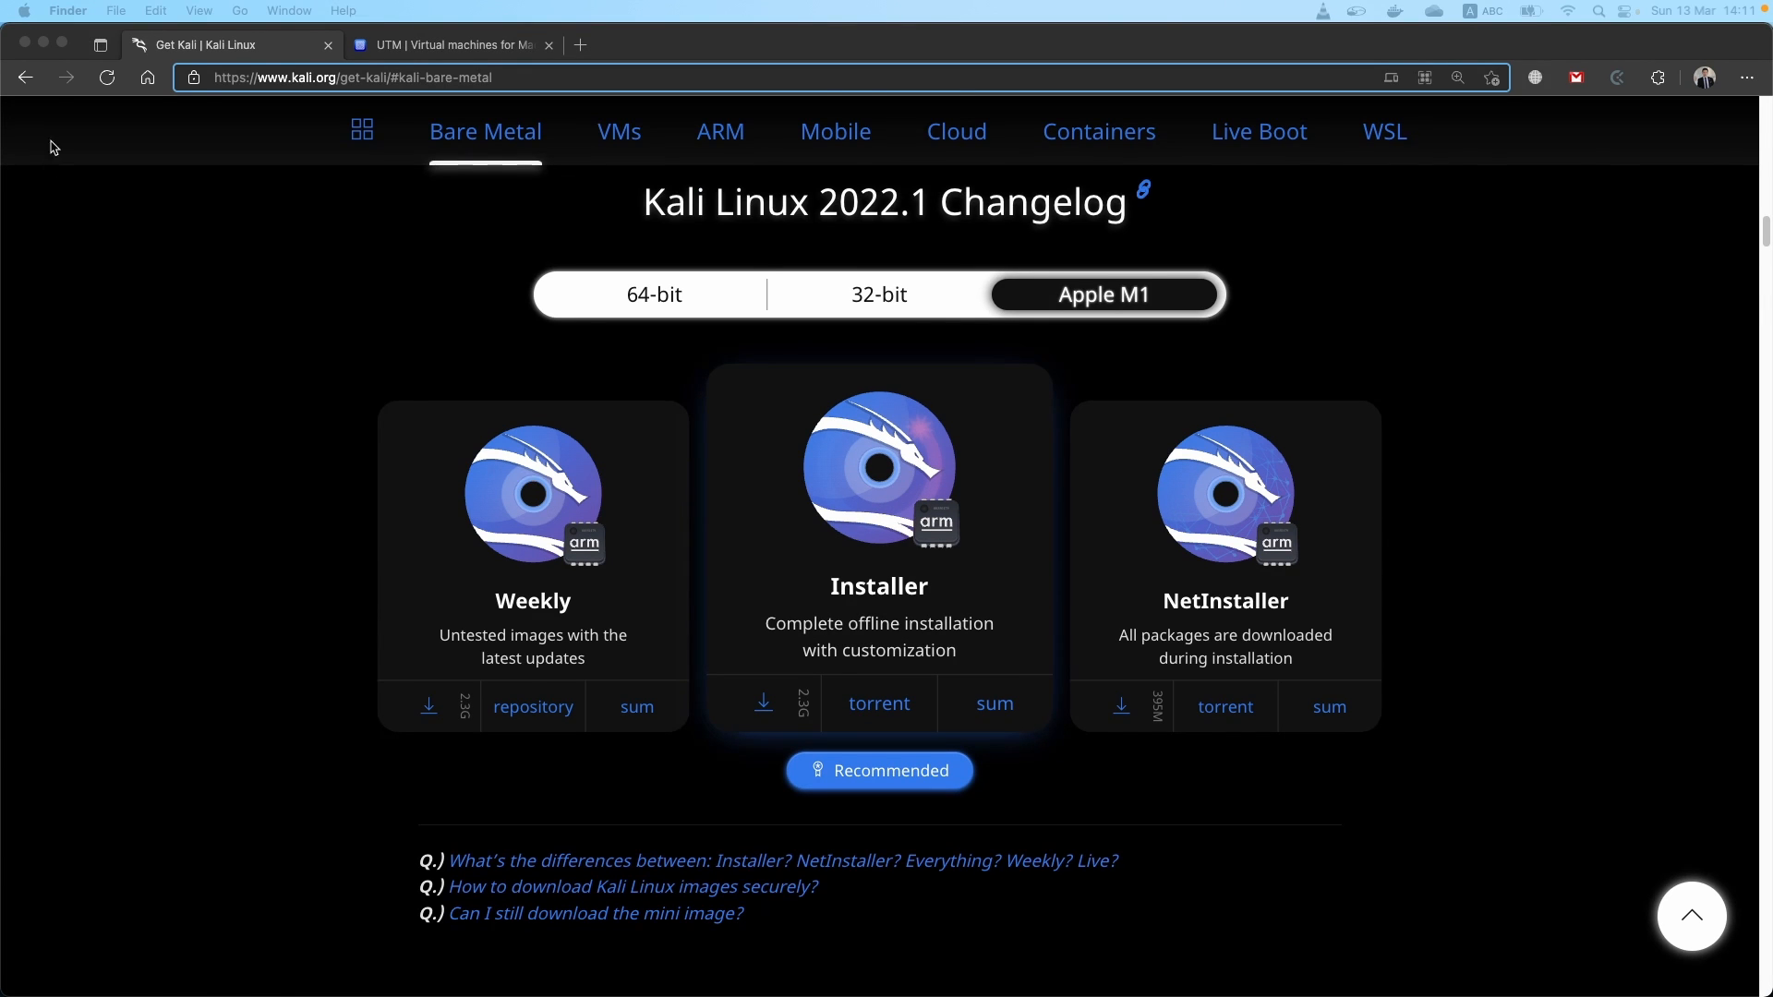
Minimize the browser window and launch the UTM application
click(44, 43)
key(super+space)
text(utm)
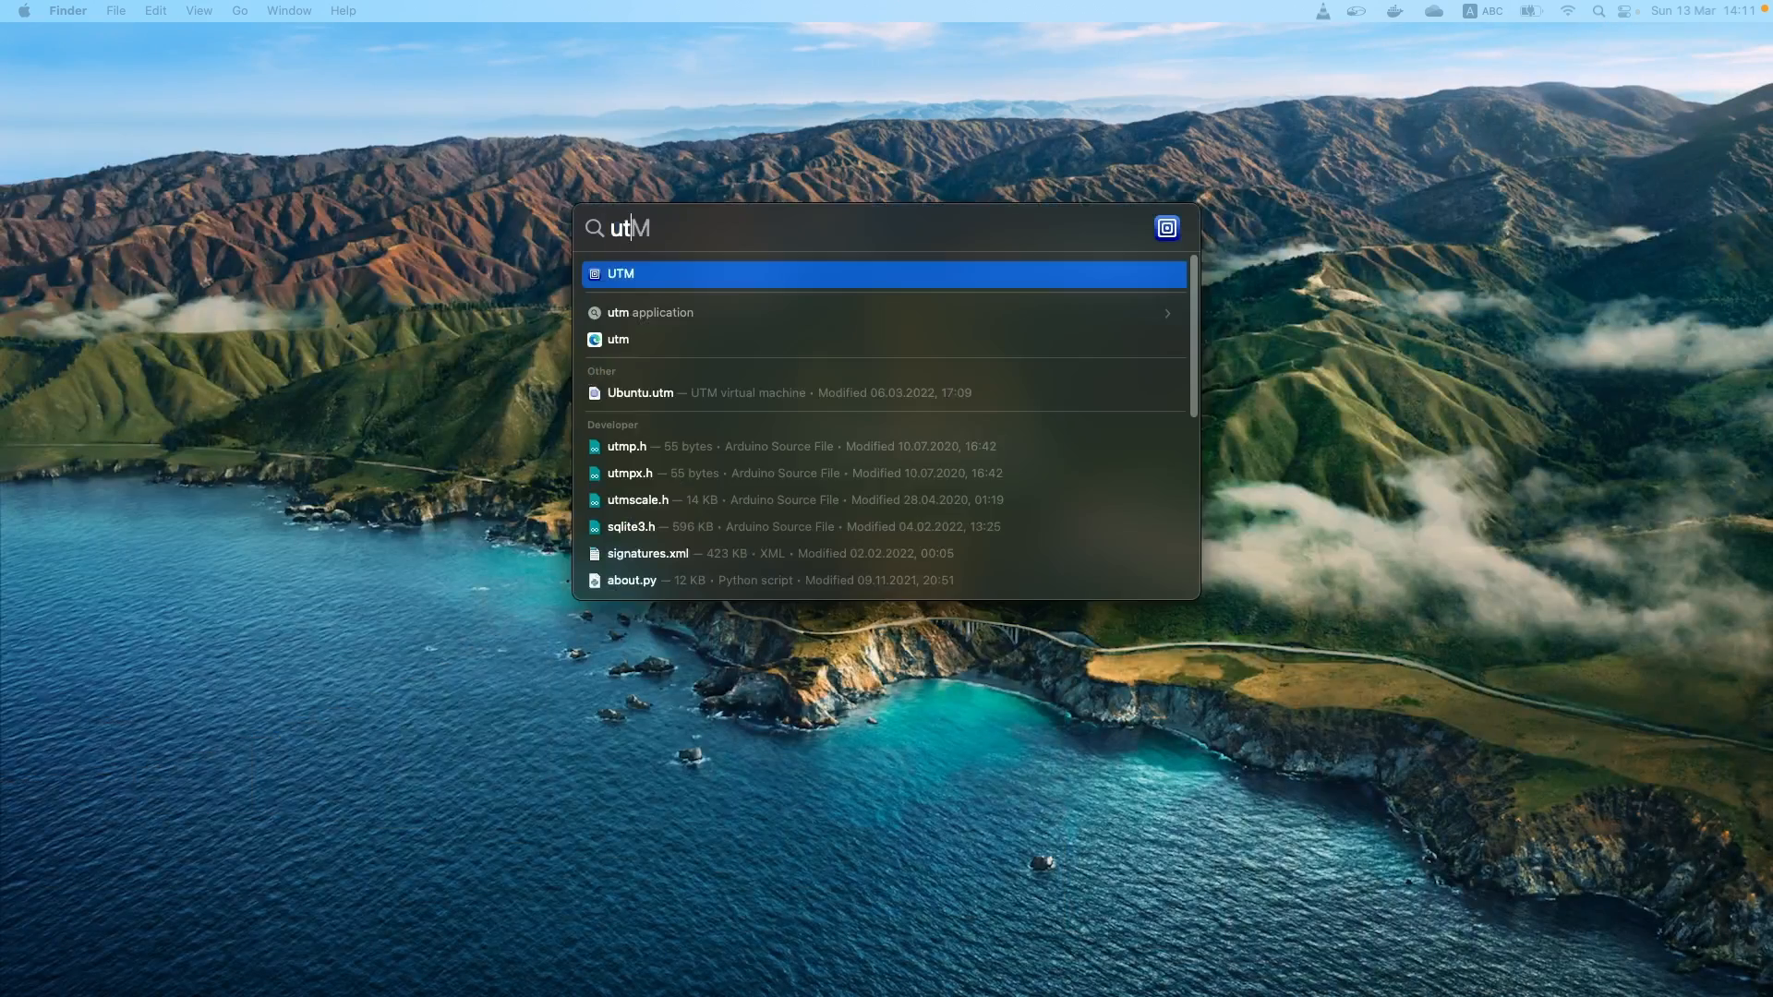
key(Return)
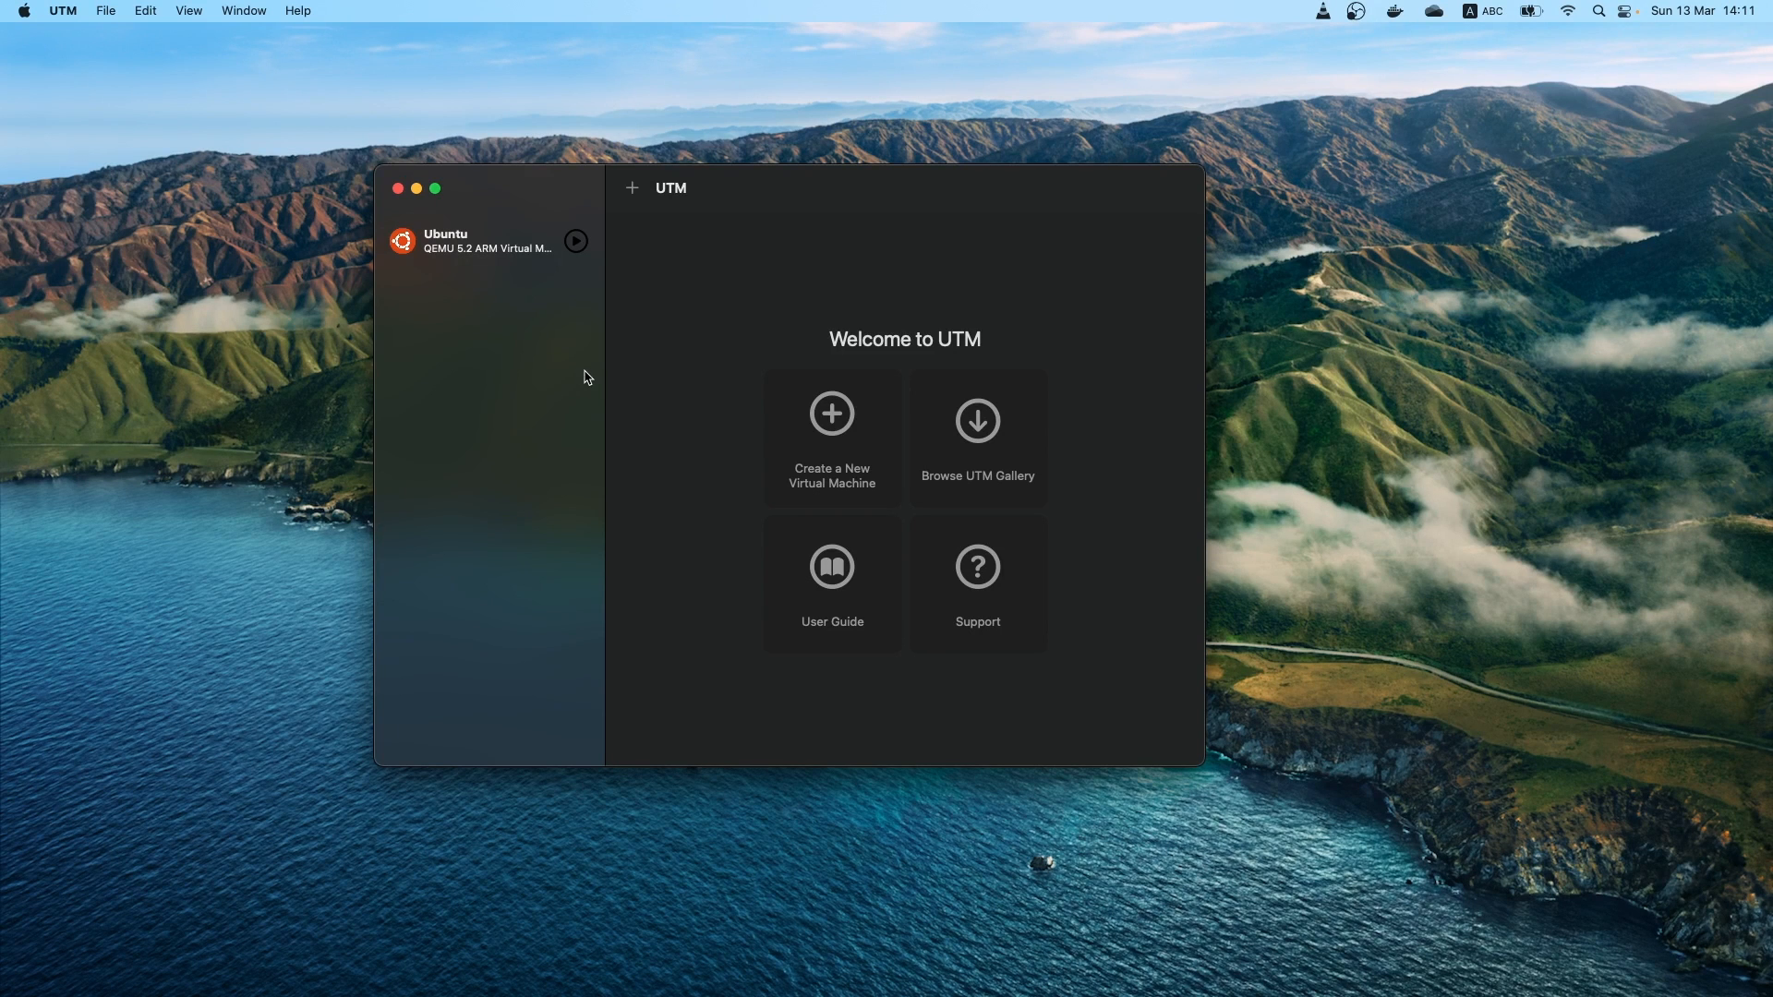
Start a new virtual machine from scratch and name it Kali Linux
click(632, 188)
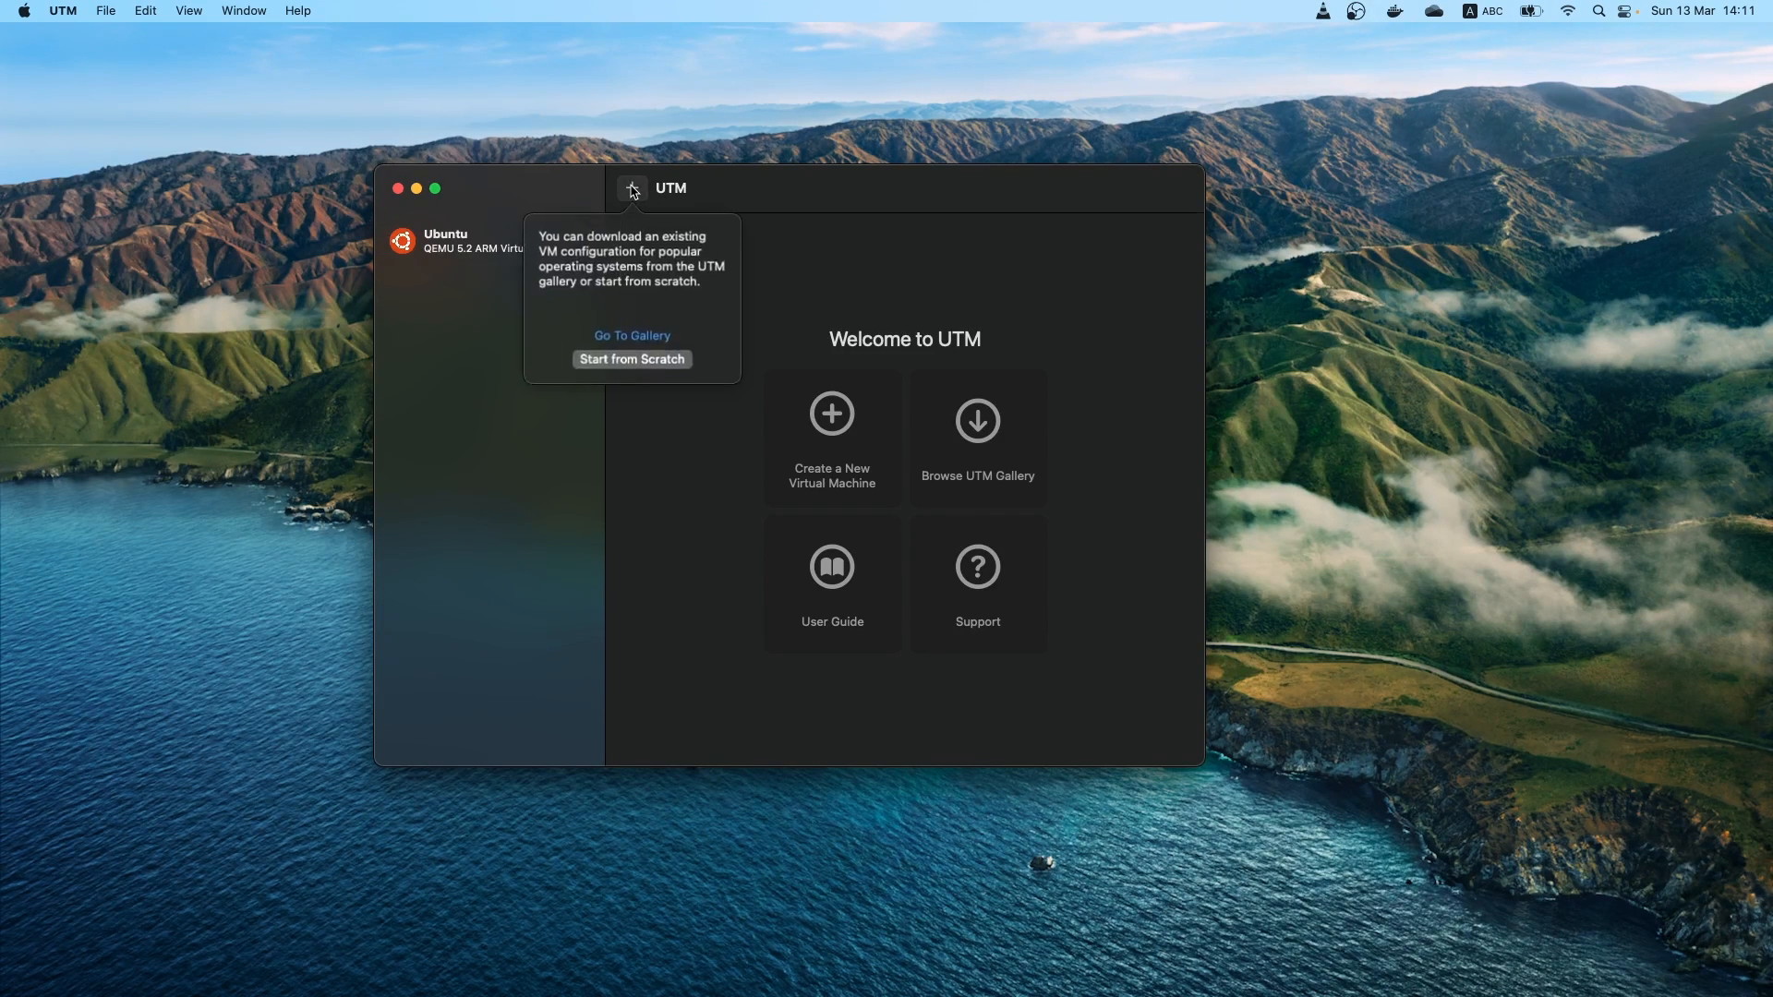
click(633, 357)
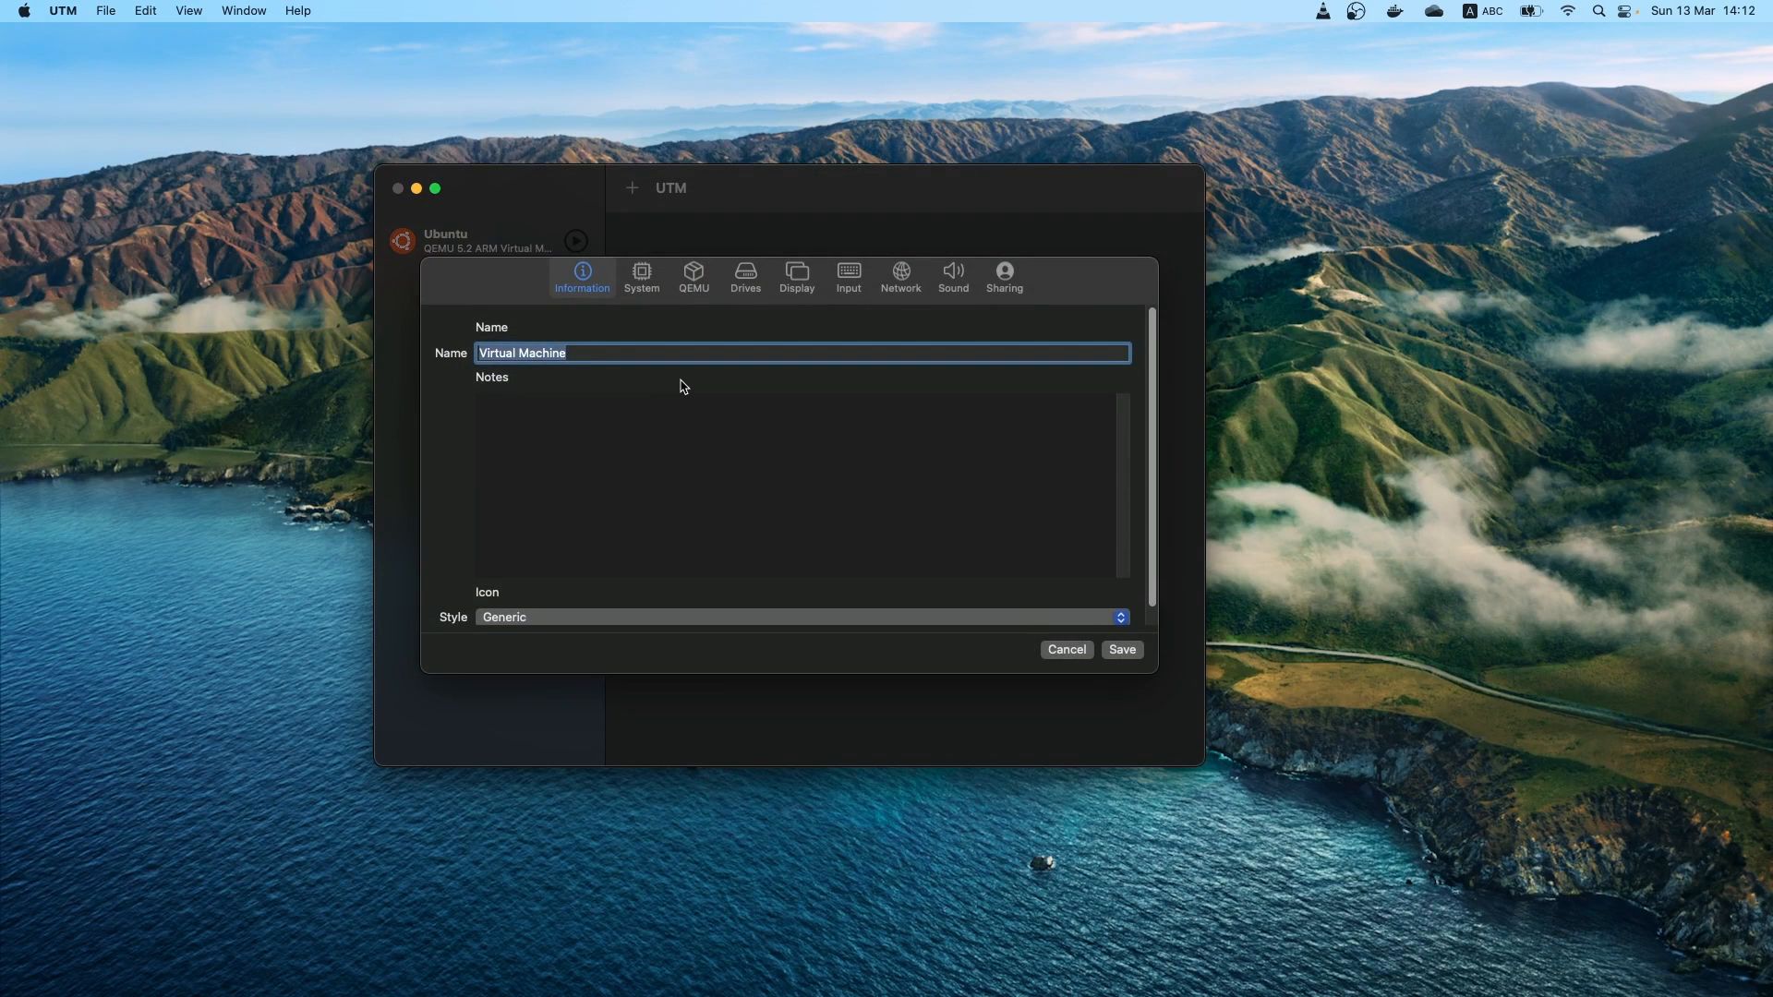
text(Kali Linux)
Set the virtual machine's icon style to Operating System and choose the Kali dragon icon
click(619, 619)
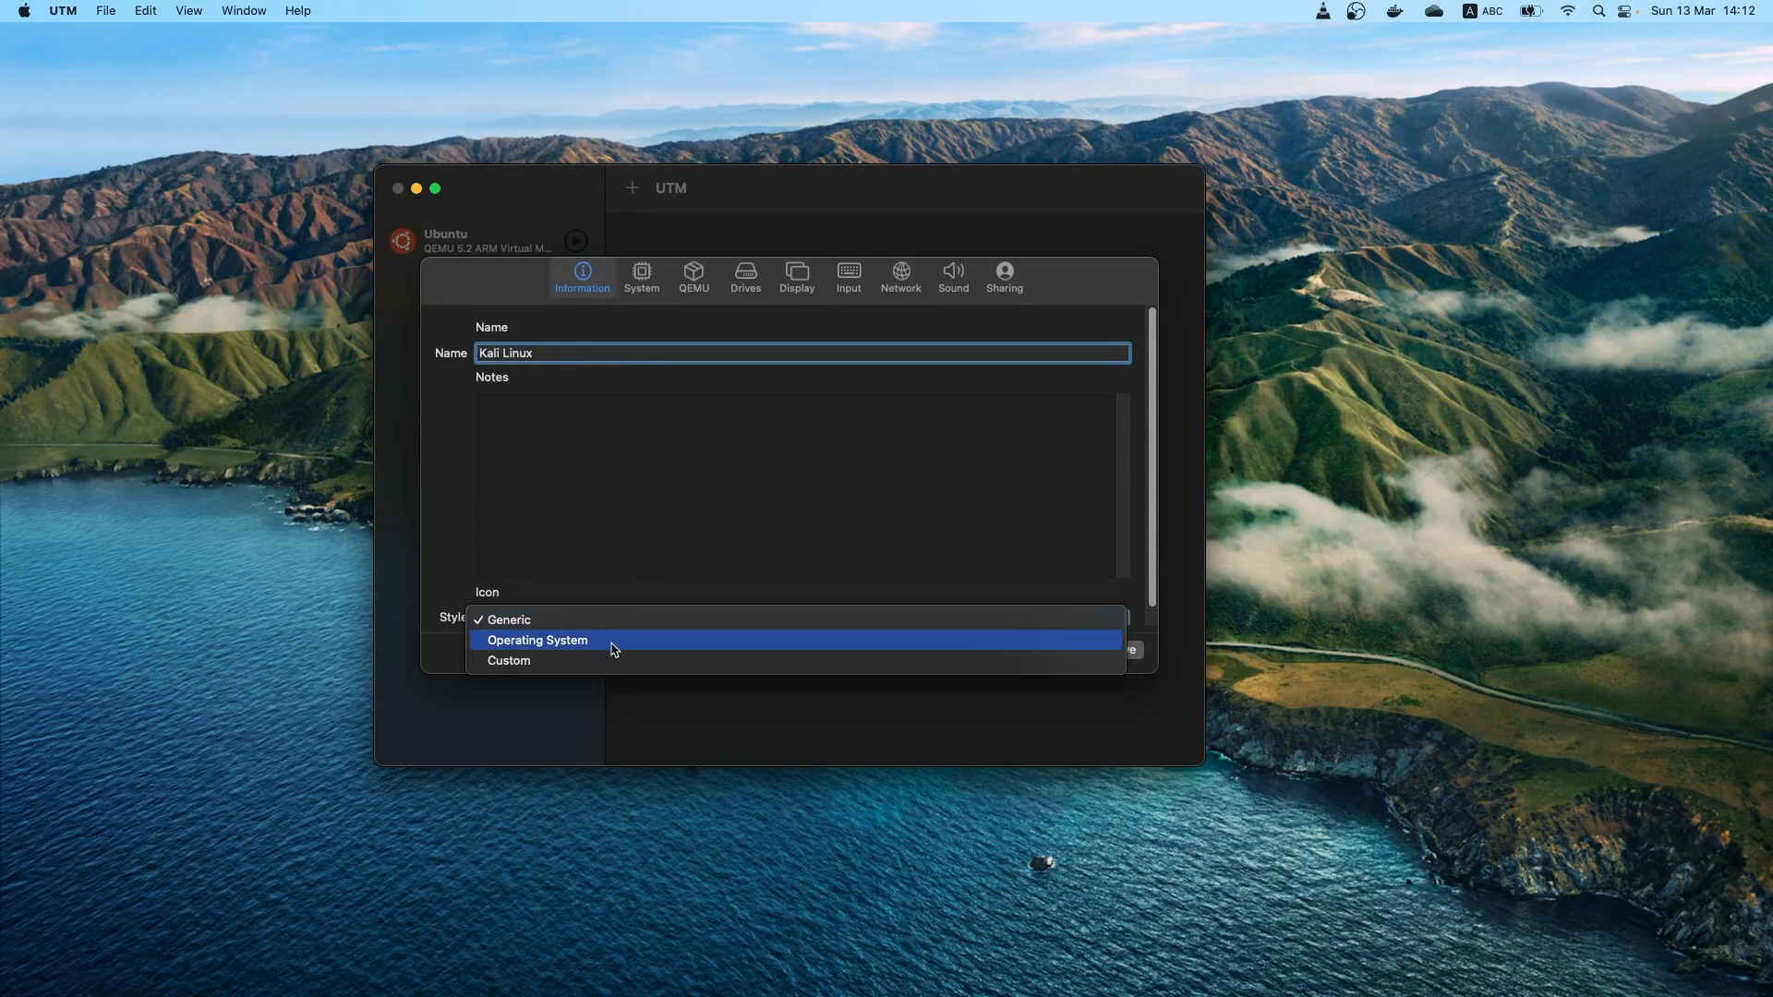
click(615, 641)
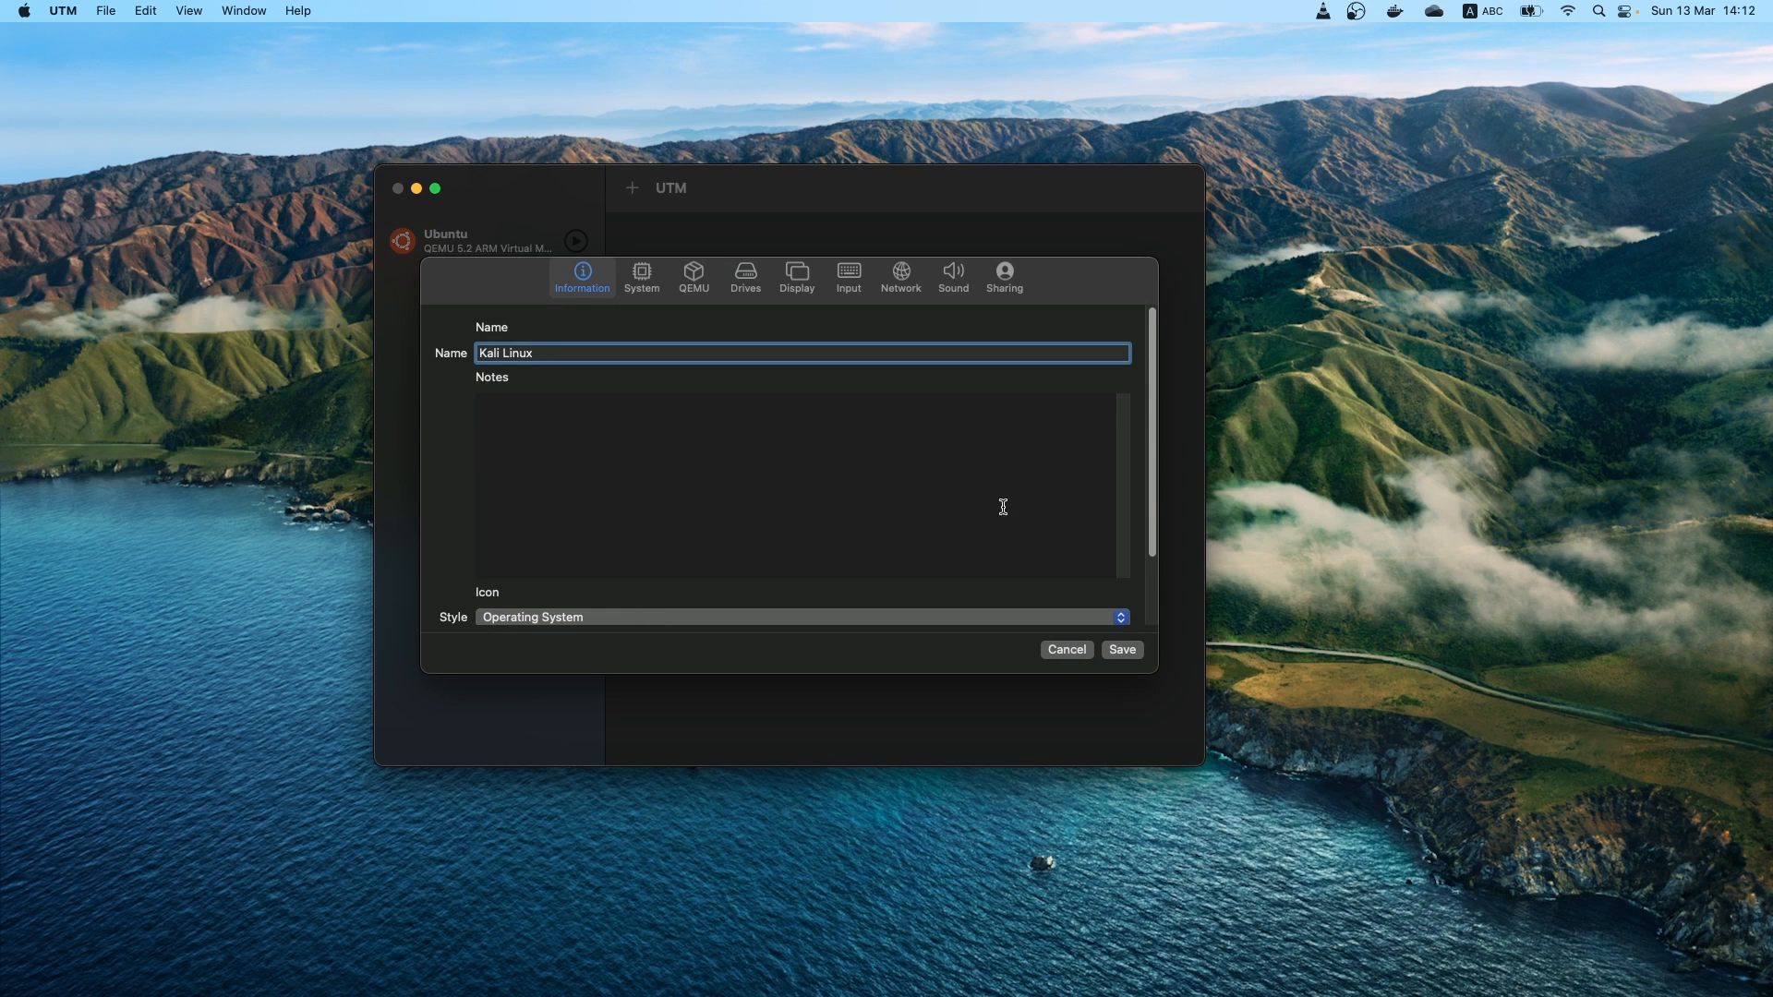
scroll(1150, 499, down, 3)
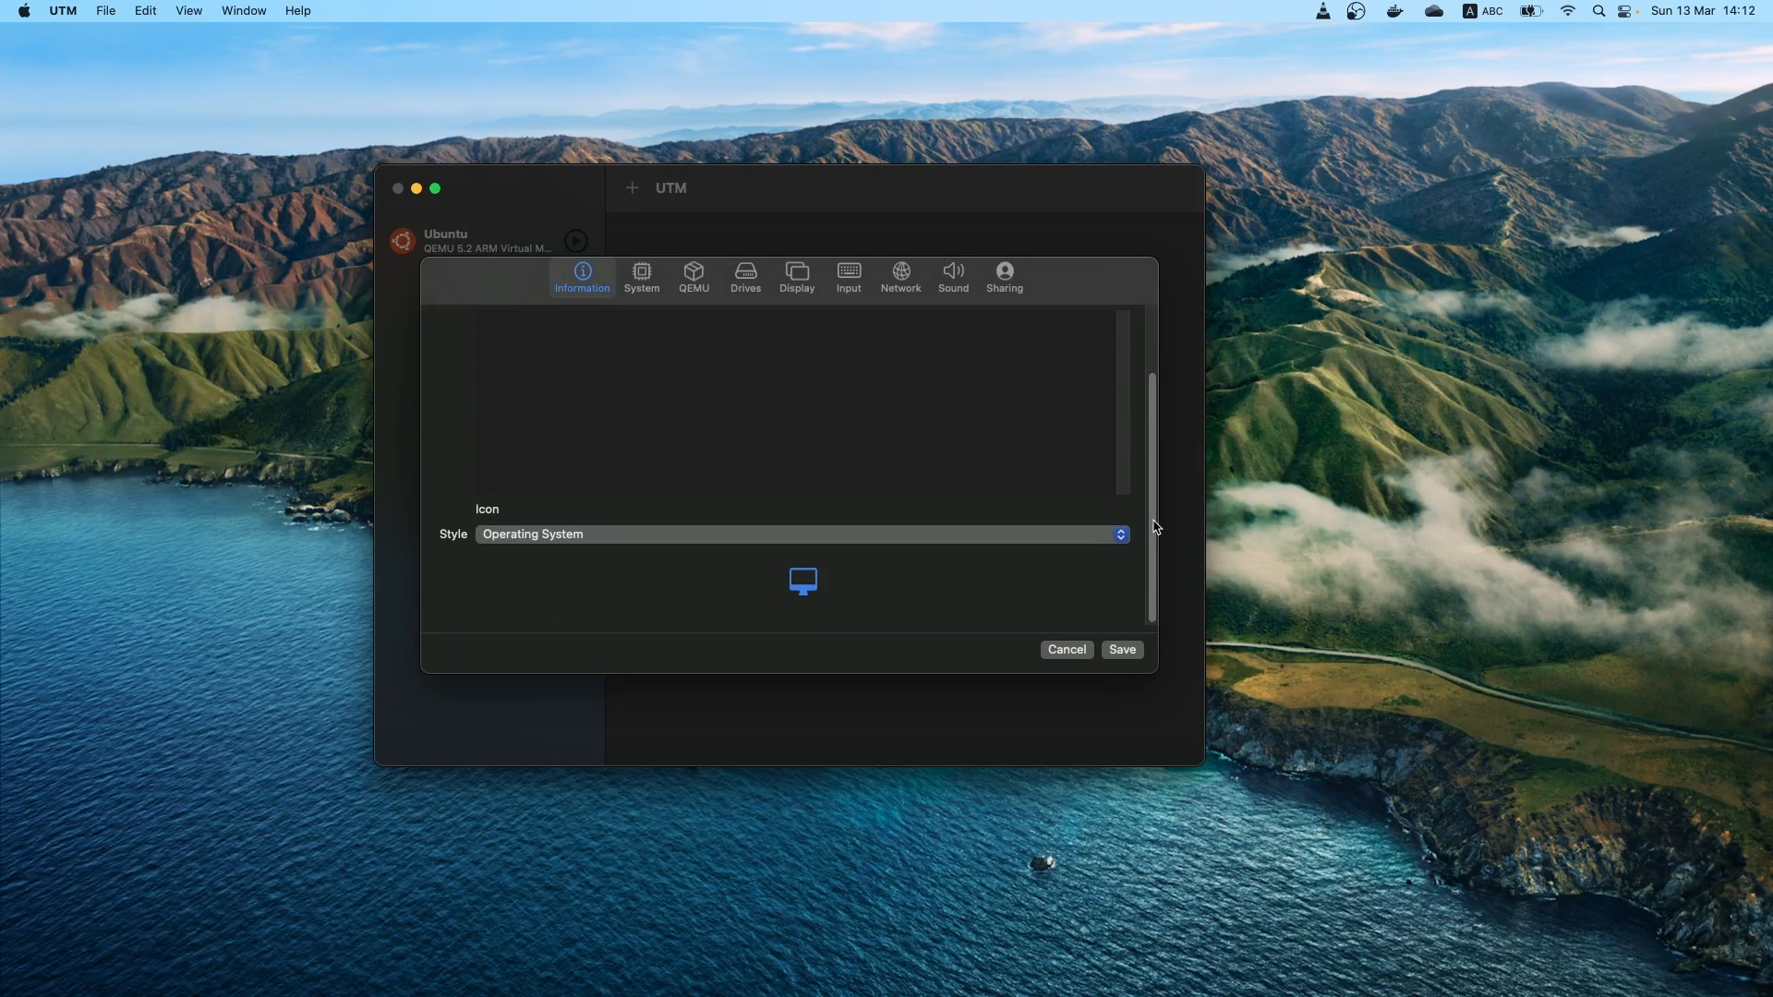
click(800, 582)
click(725, 256)
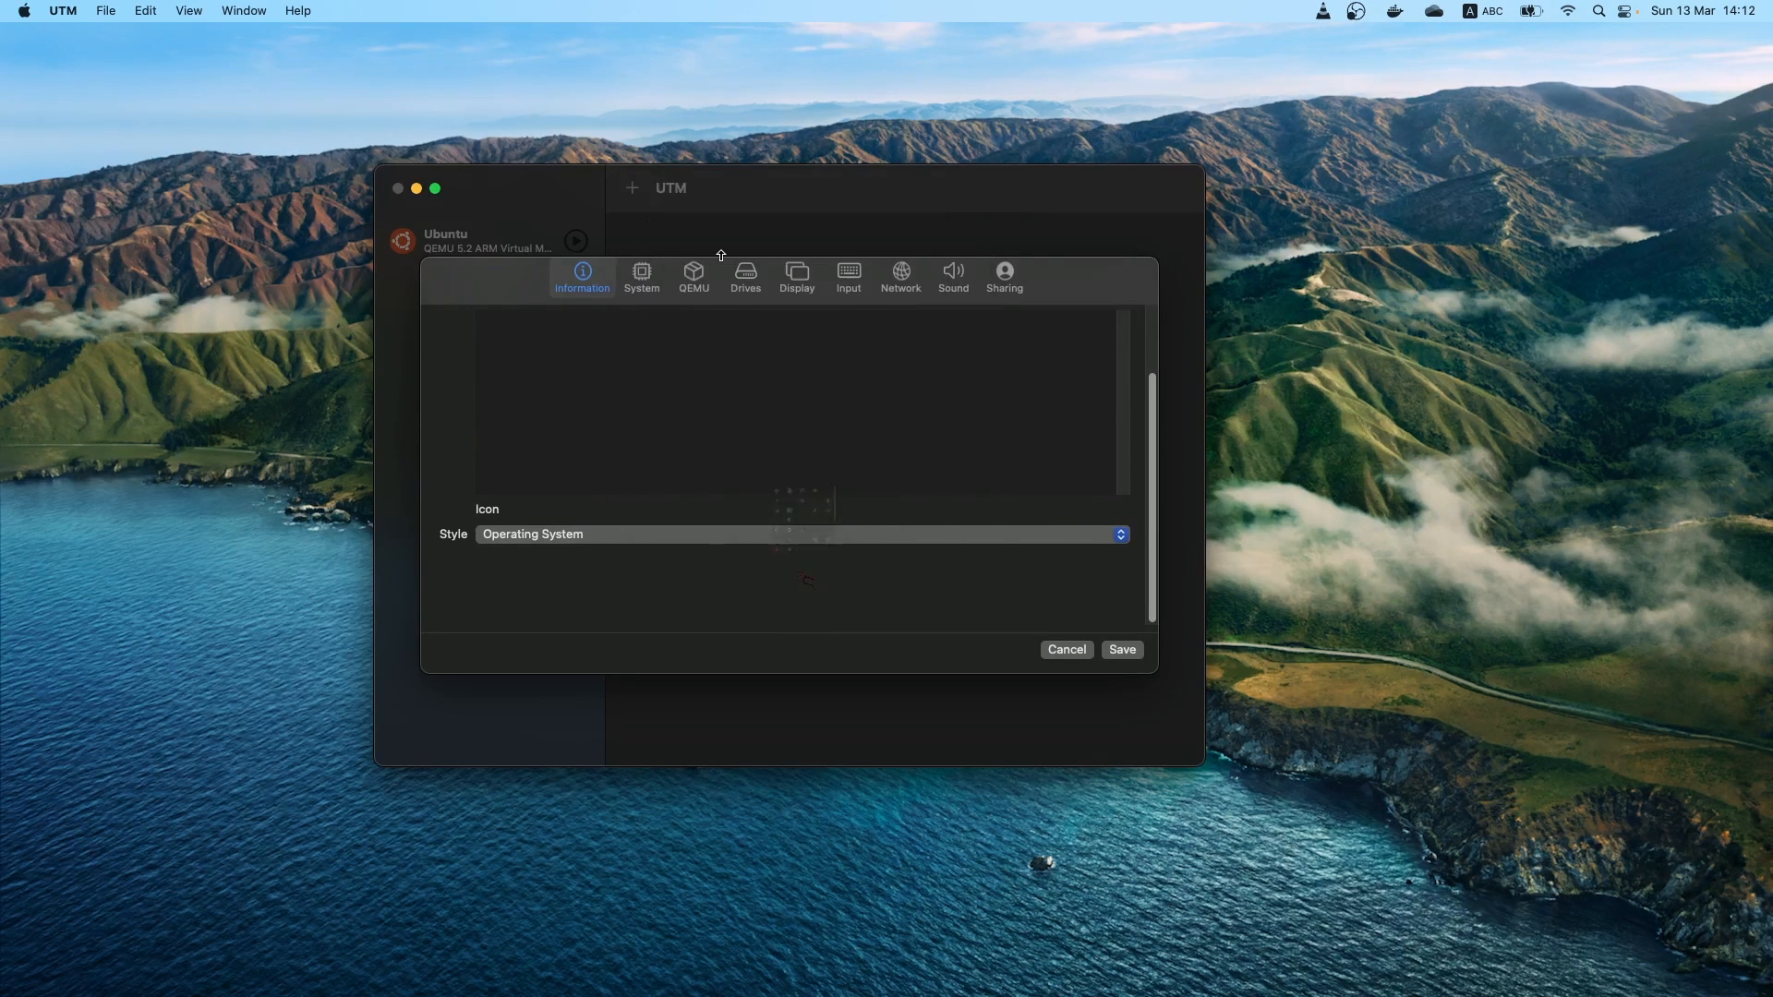
Set the virtual machine's architecture to ARM64 (aarch64) and its memory to 4096 MB
click(644, 282)
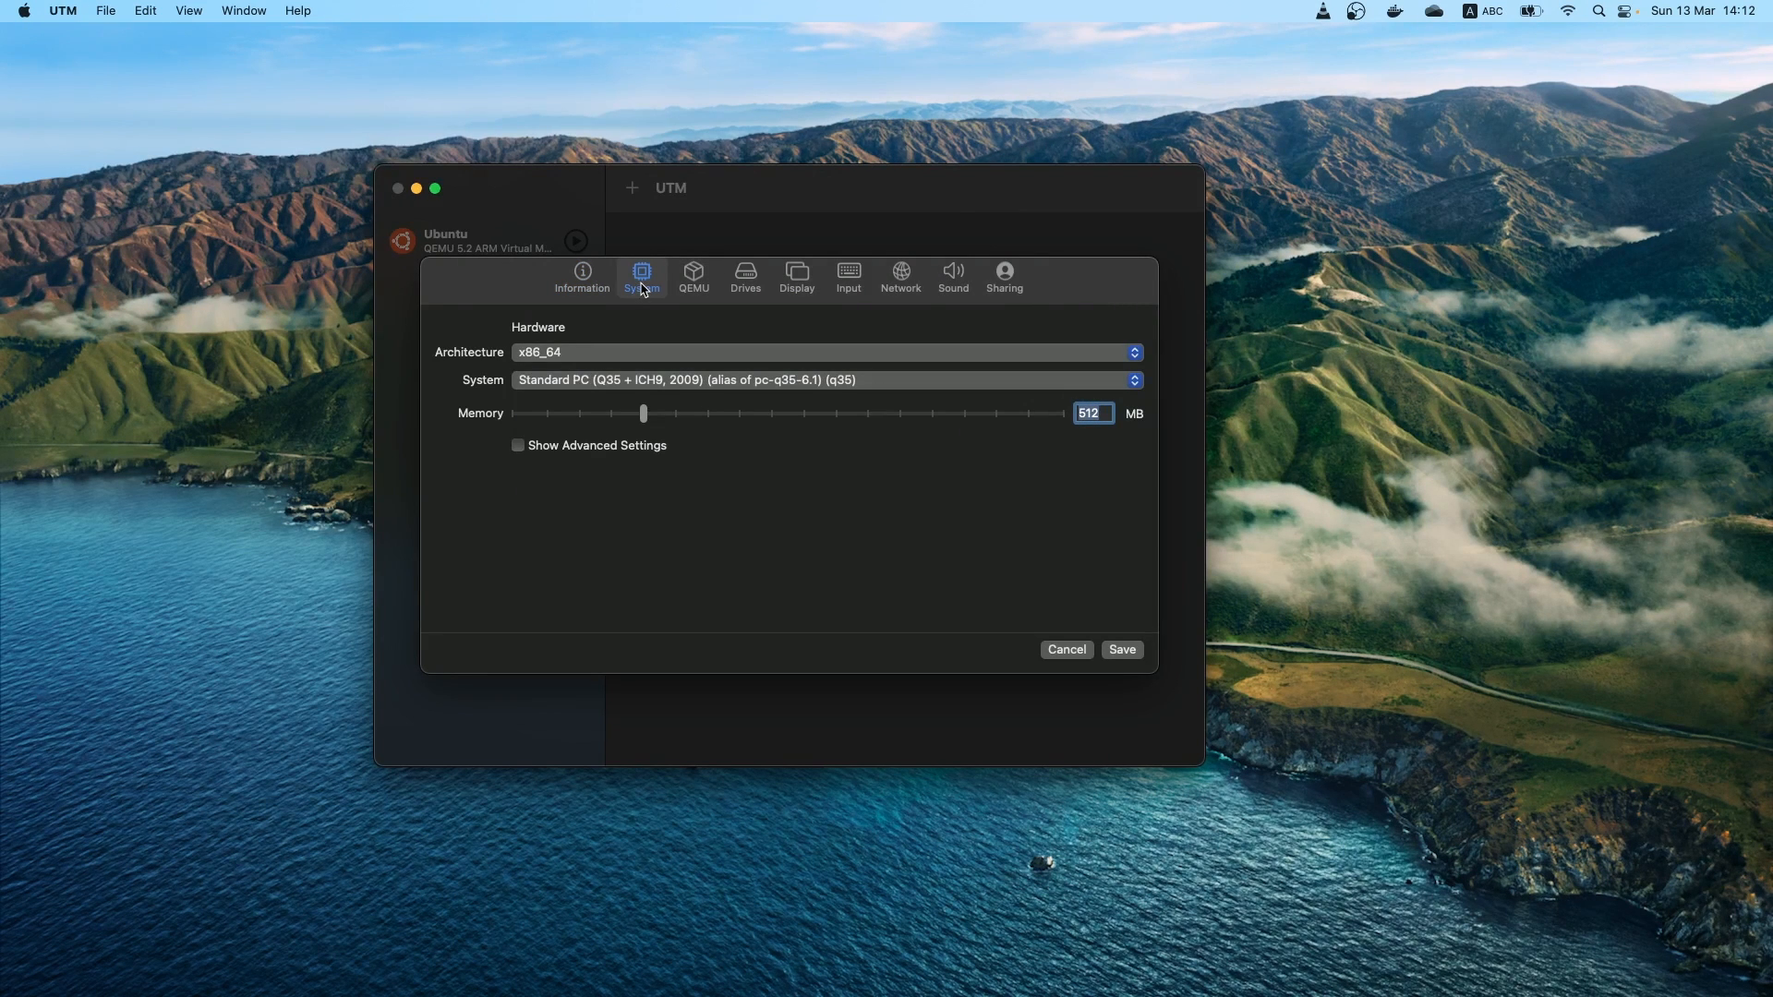
click(640, 359)
scroll(660, 231, up, 5)
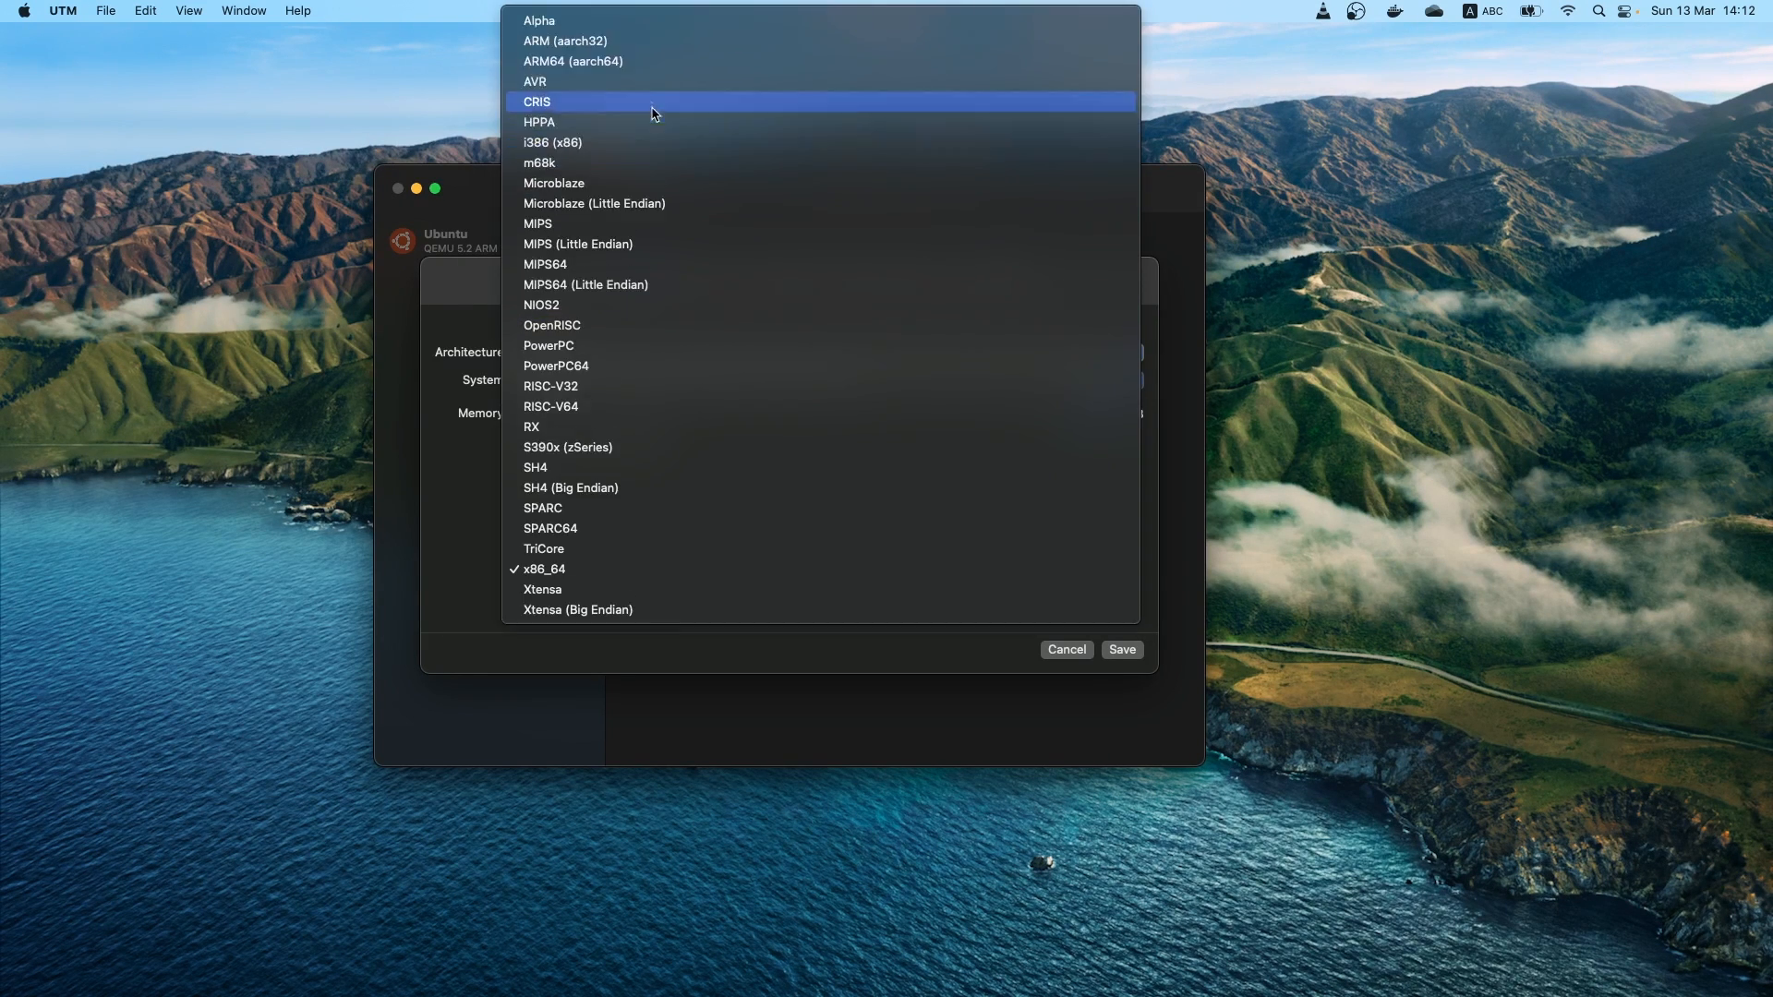
click(636, 61)
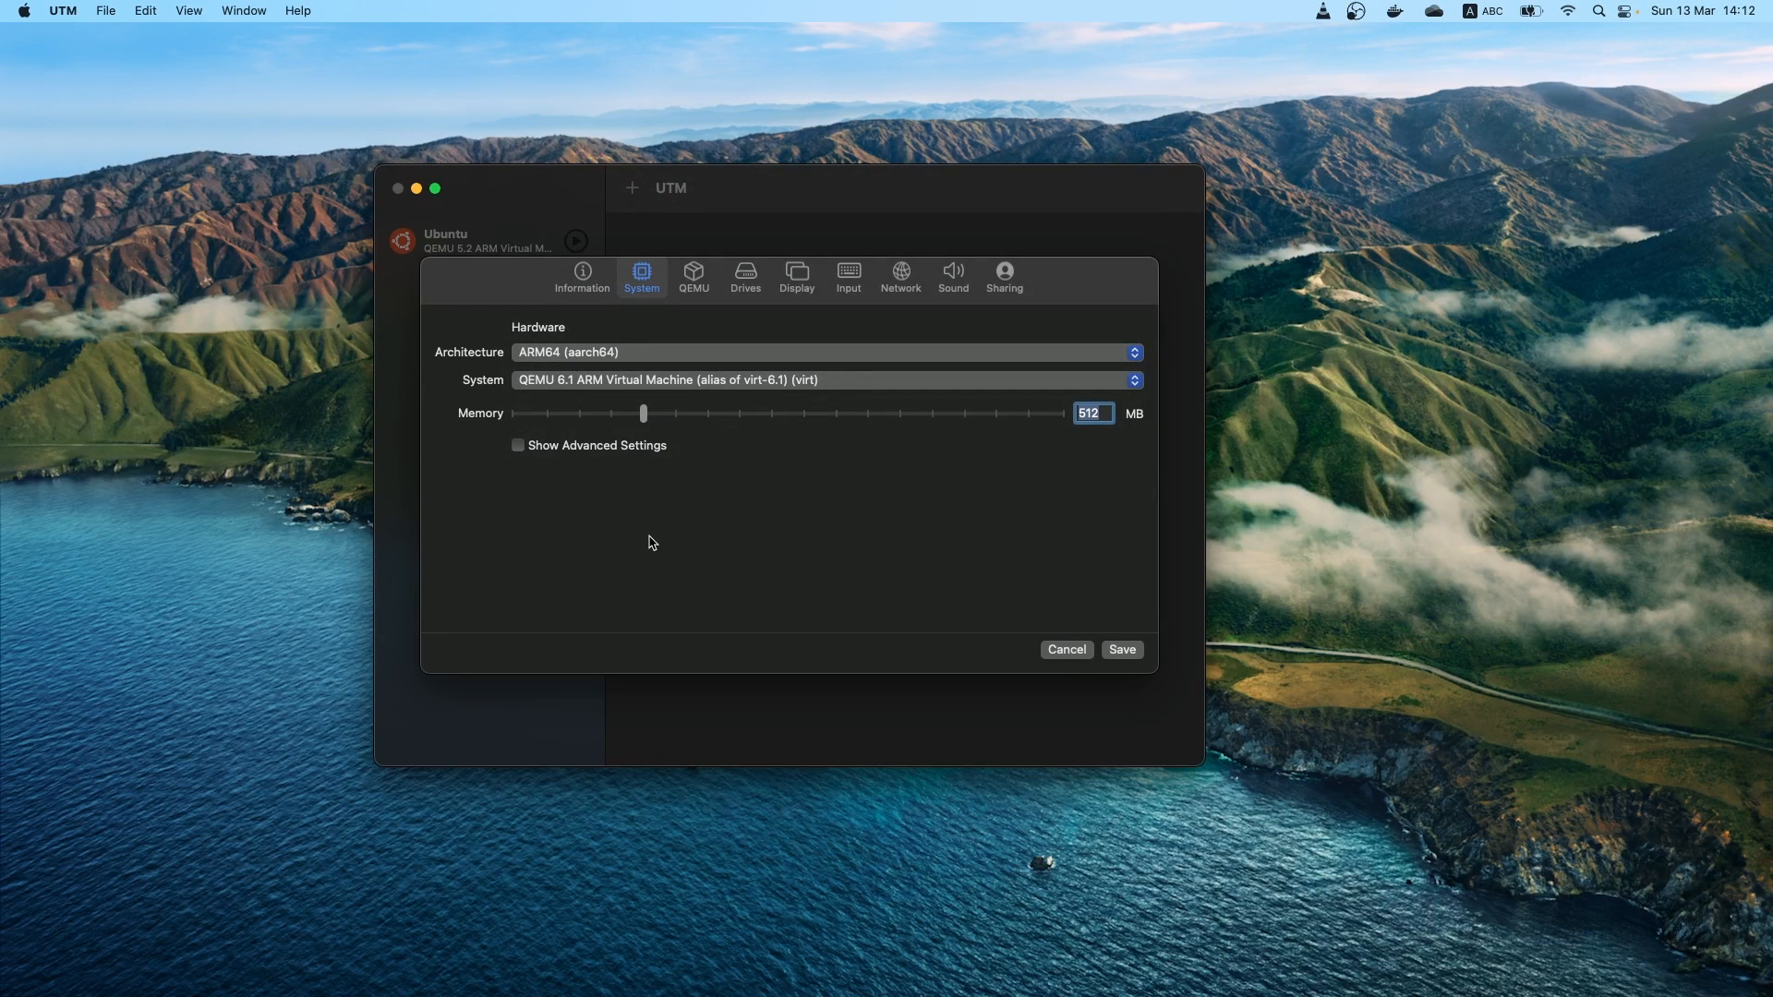
drag(644, 414, 836, 416)
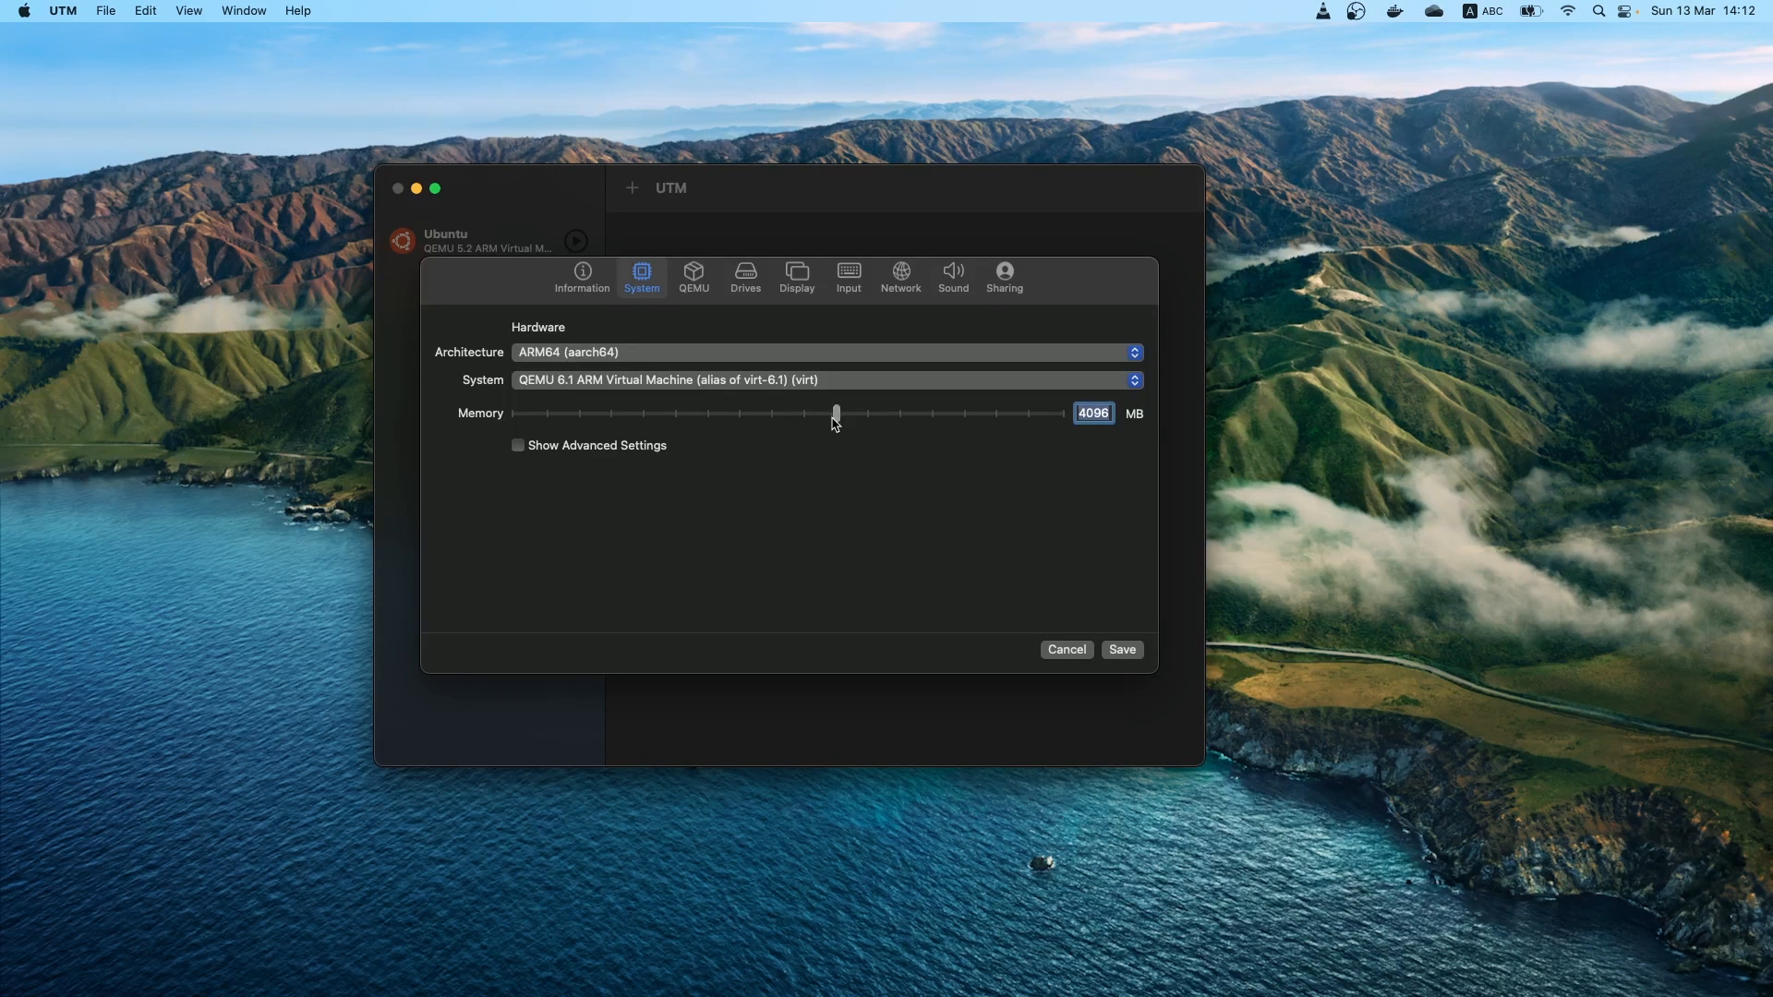
Show the advanced system settings and set the CPU to Default
click(592, 452)
click(659, 540)
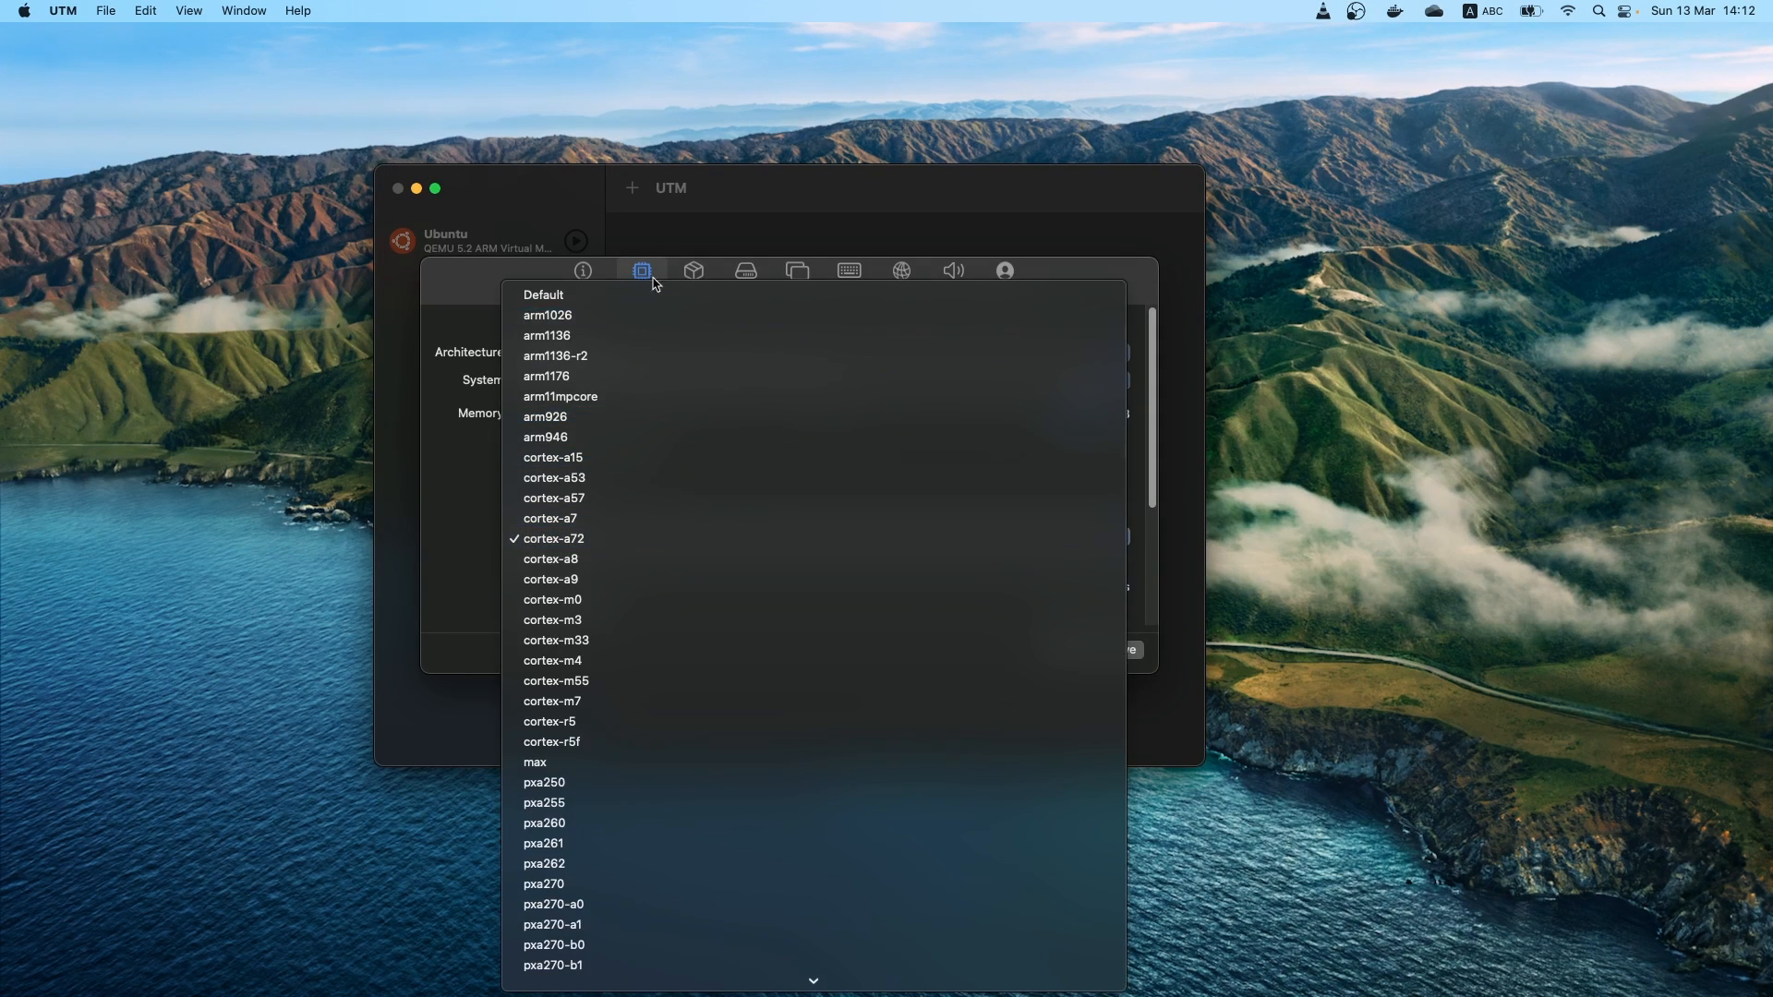
click(628, 297)
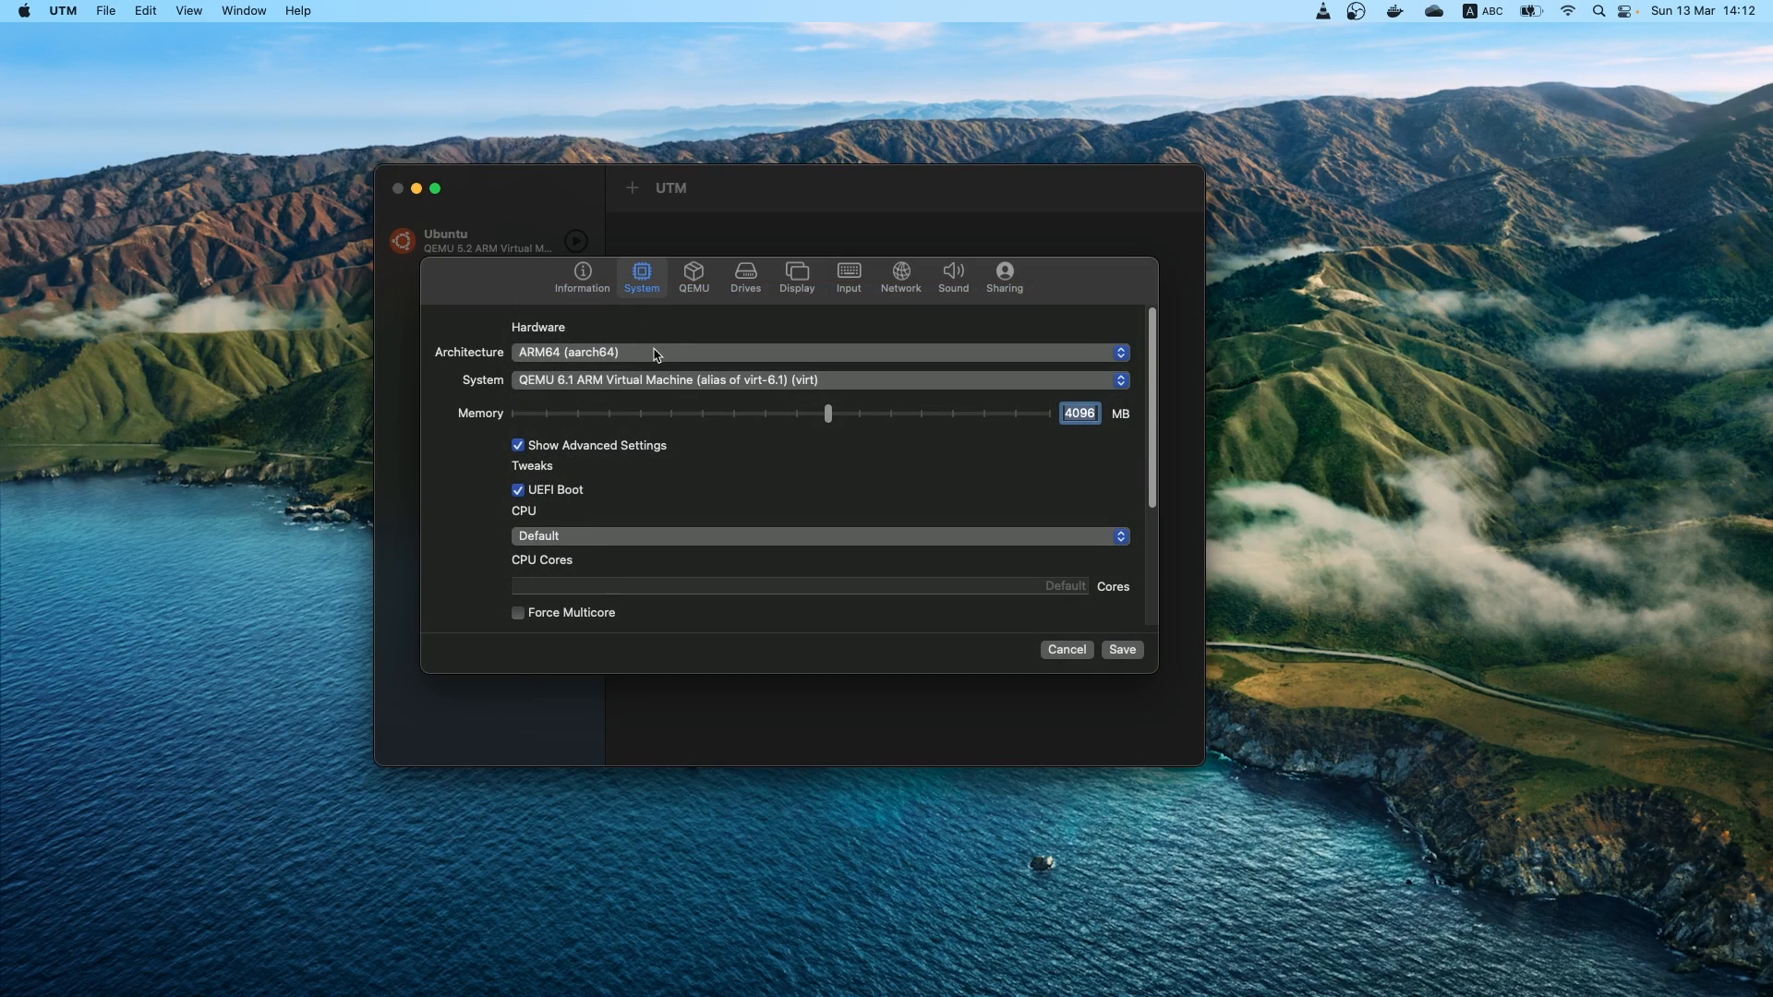
Create a new 20 GB drive with the NVMe interface for the virtual machine
click(738, 279)
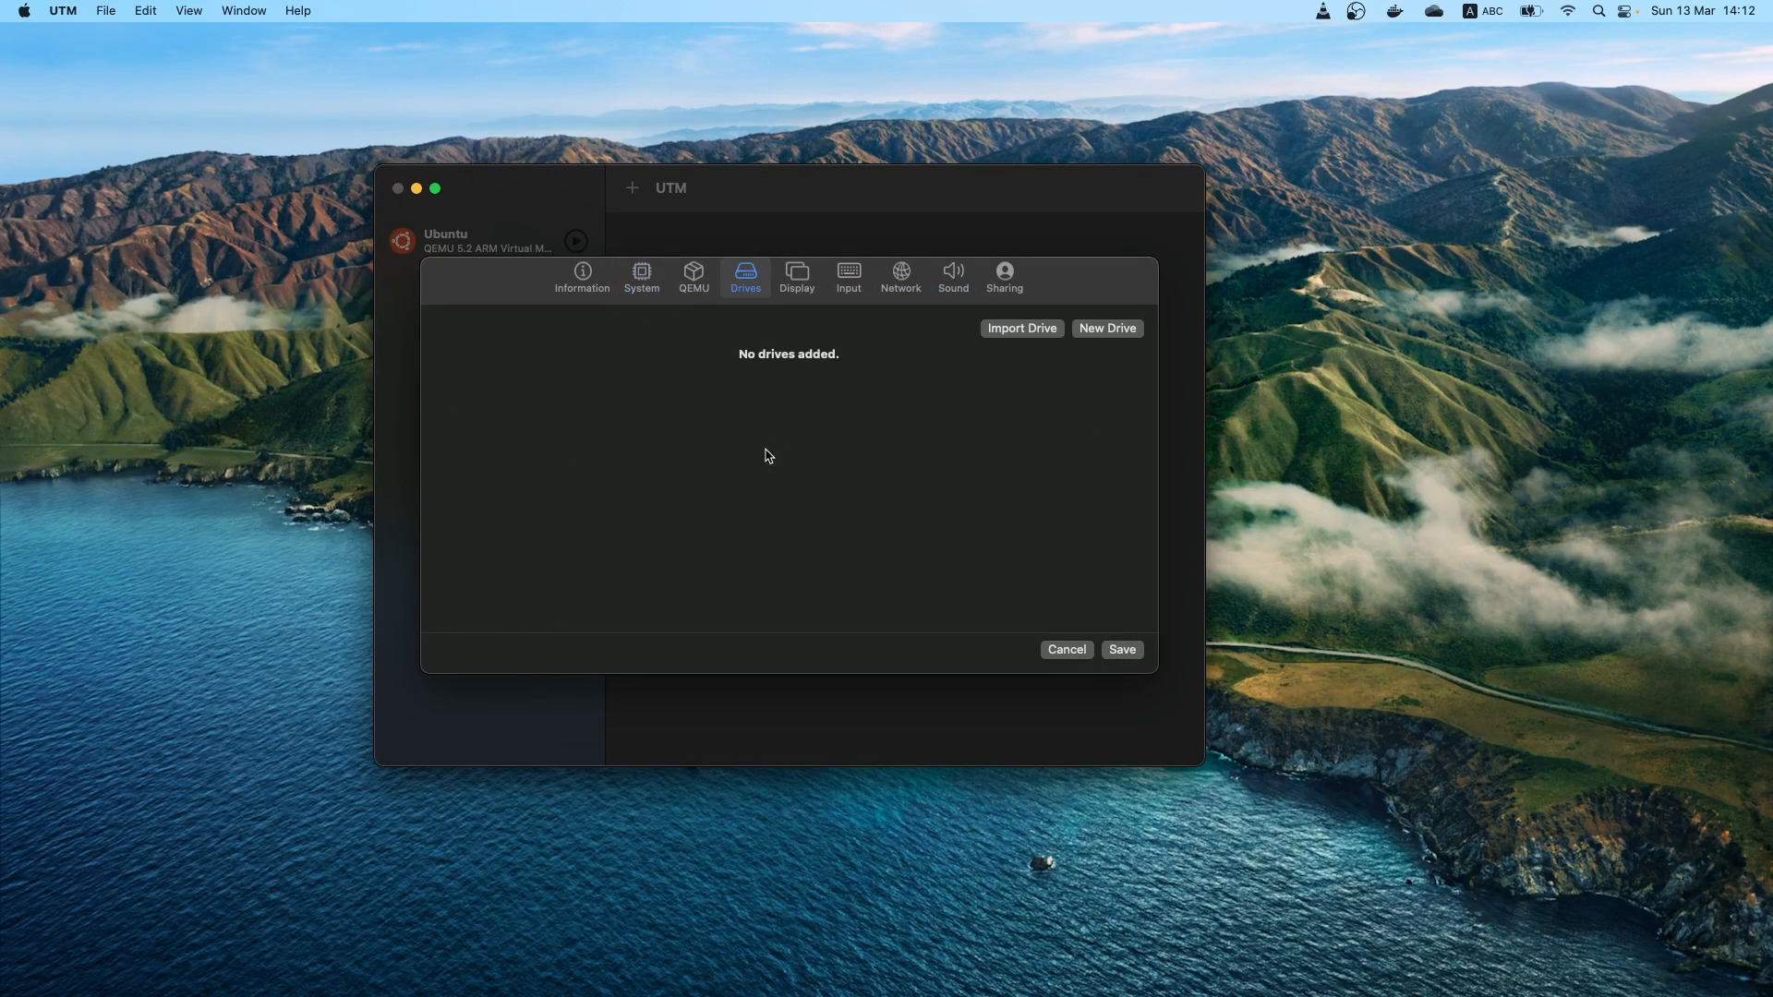
click(1115, 329)
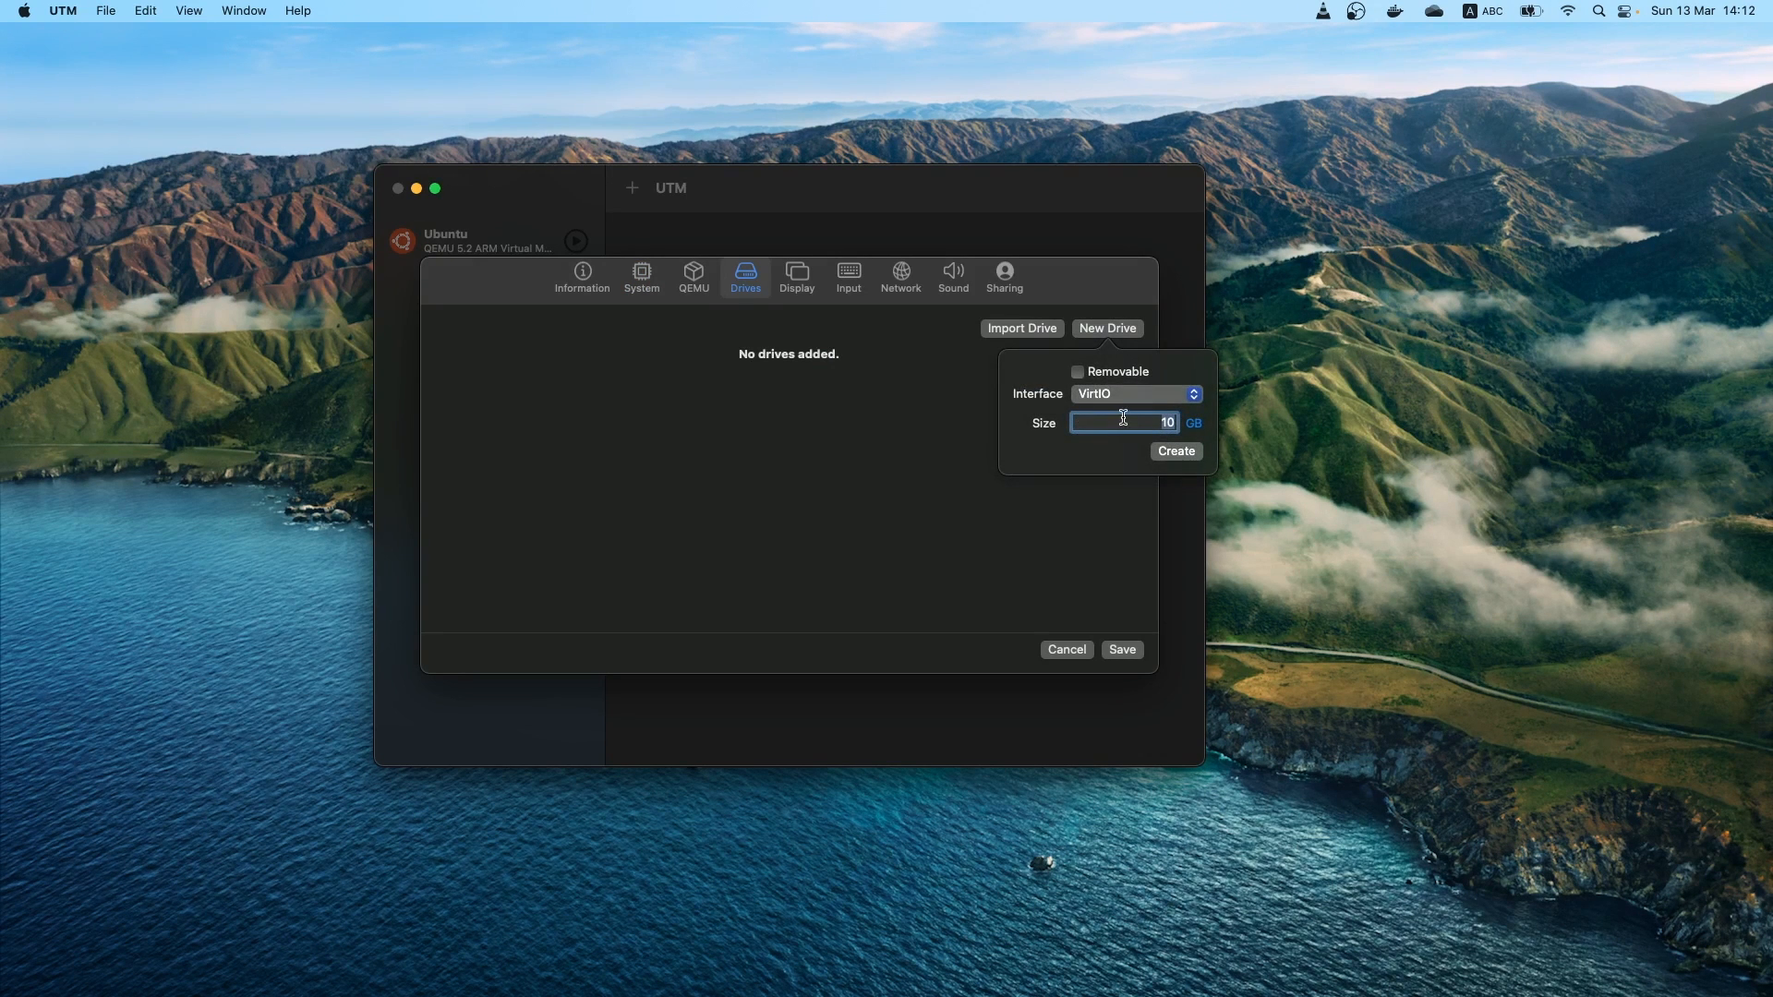
text(20)
click(1141, 397)
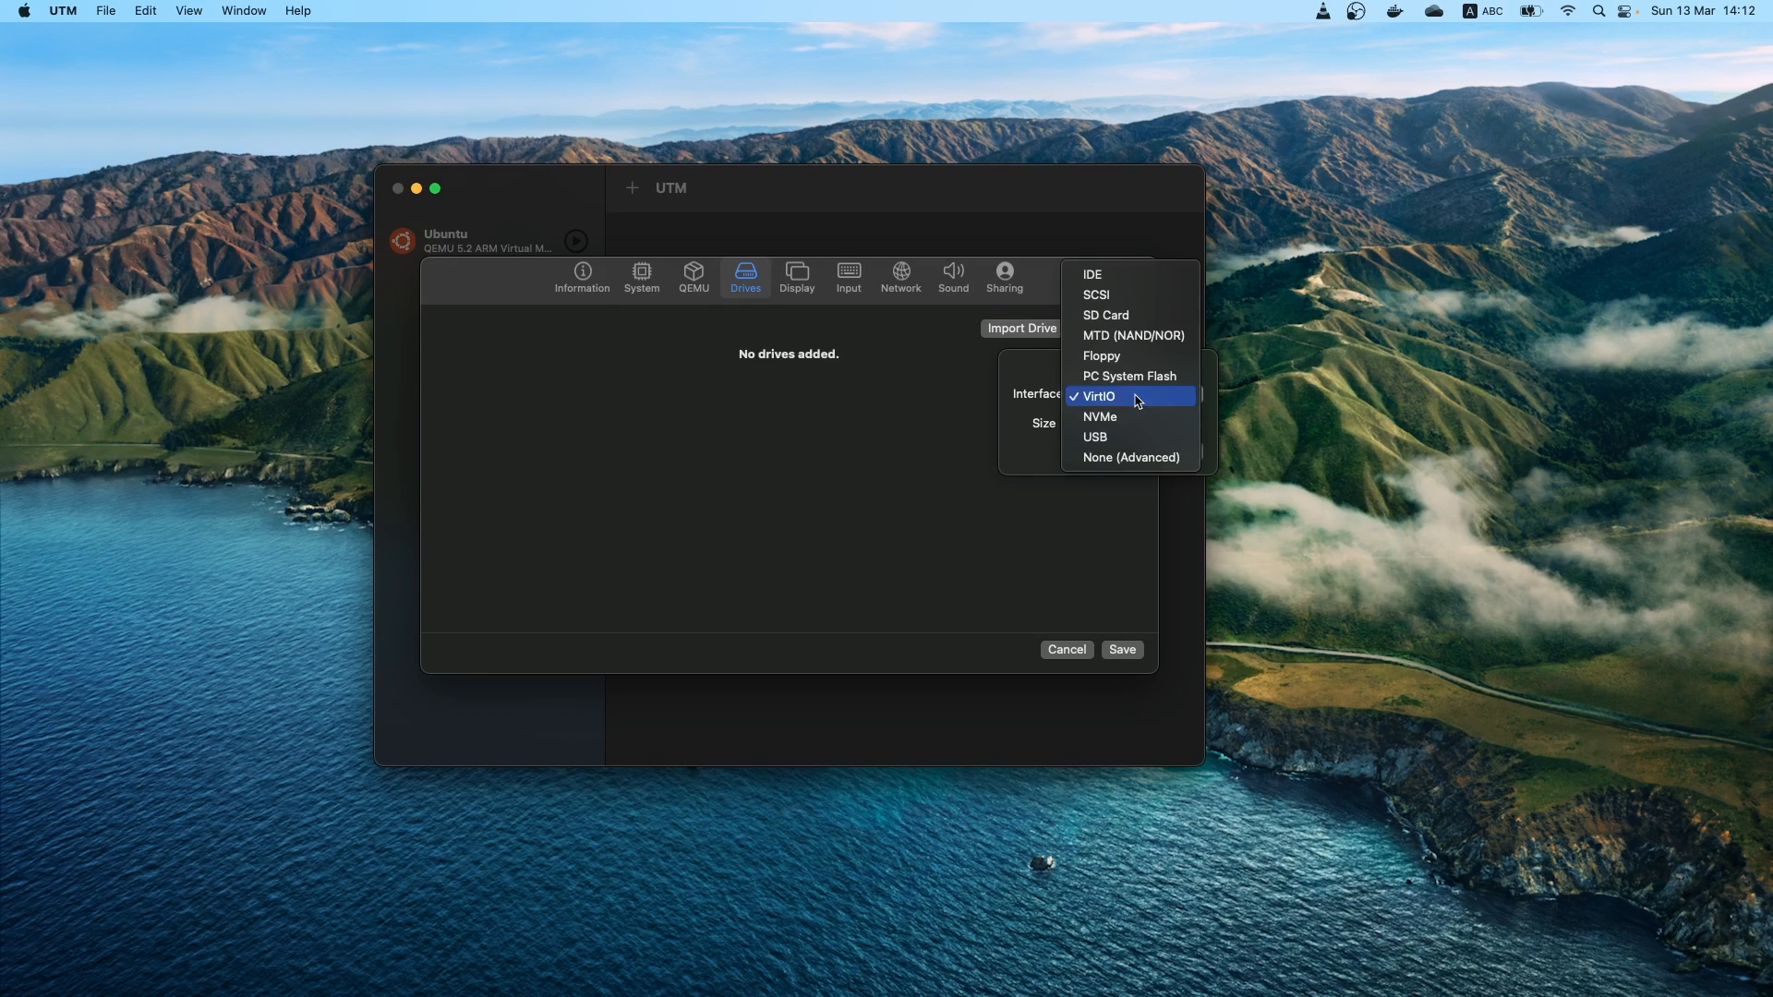
click(1140, 413)
click(1178, 452)
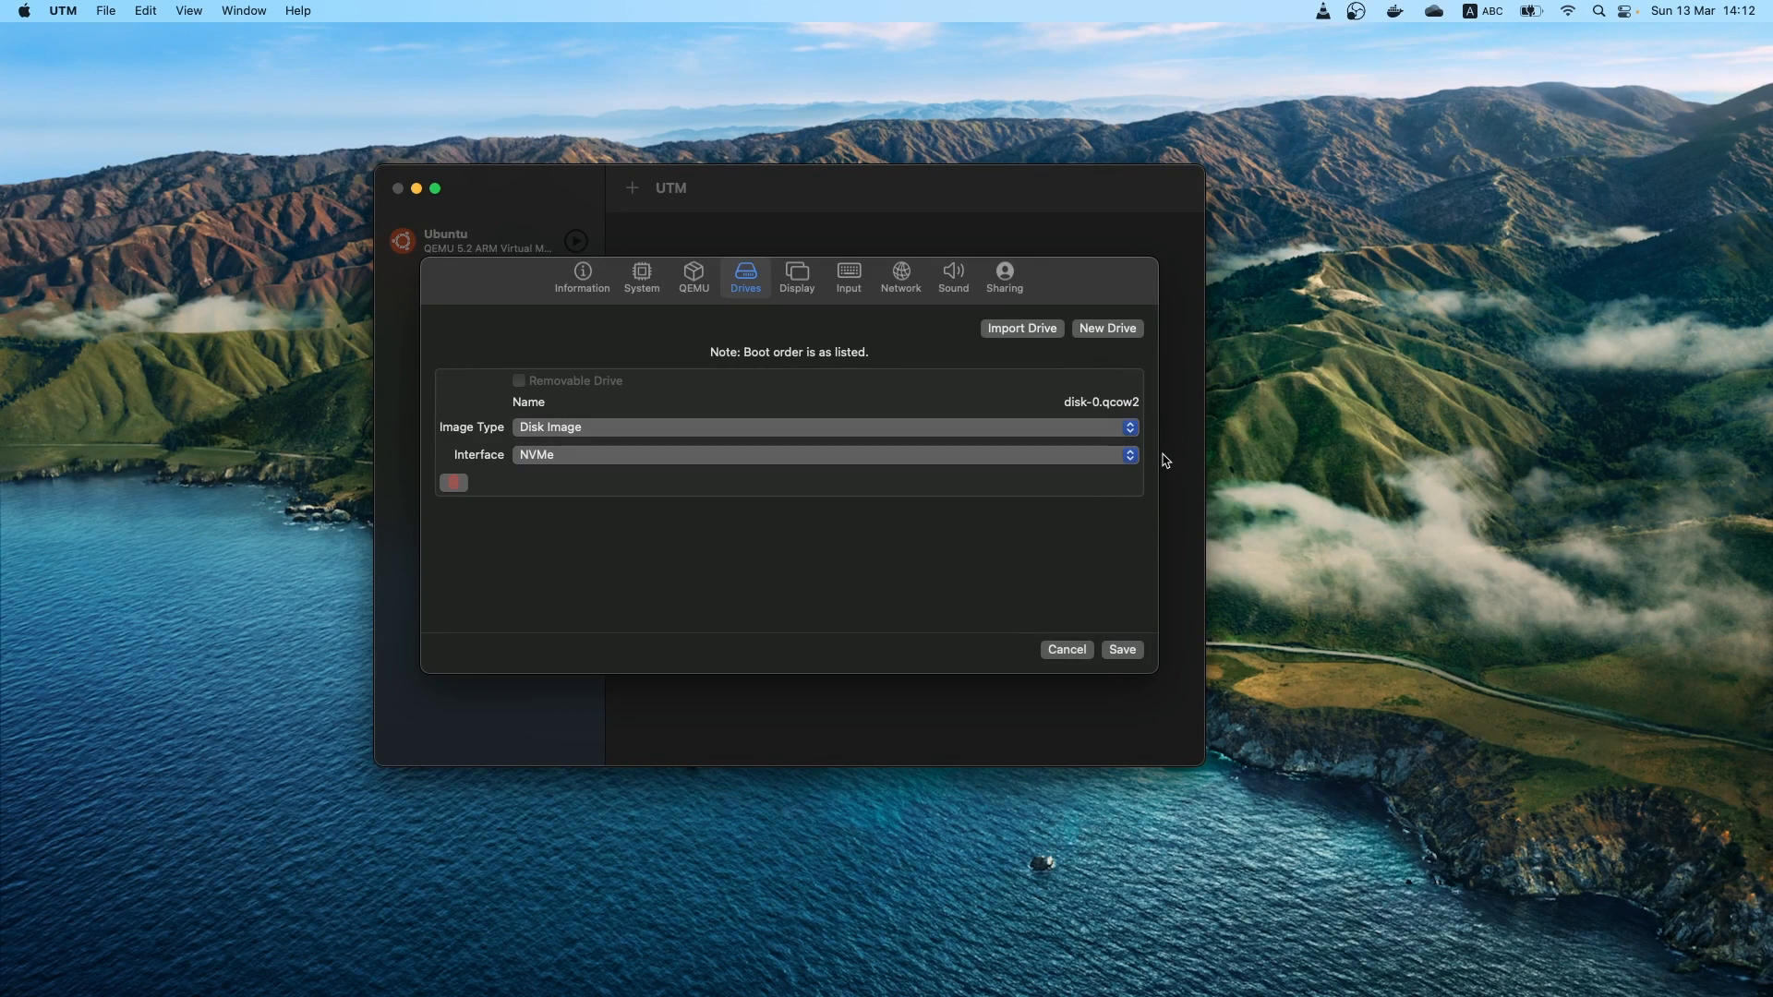
Add a removable CD/DVD (ISO) drive with the USB interface and save the virtual machine
click(1109, 329)
click(1078, 372)
click(1178, 452)
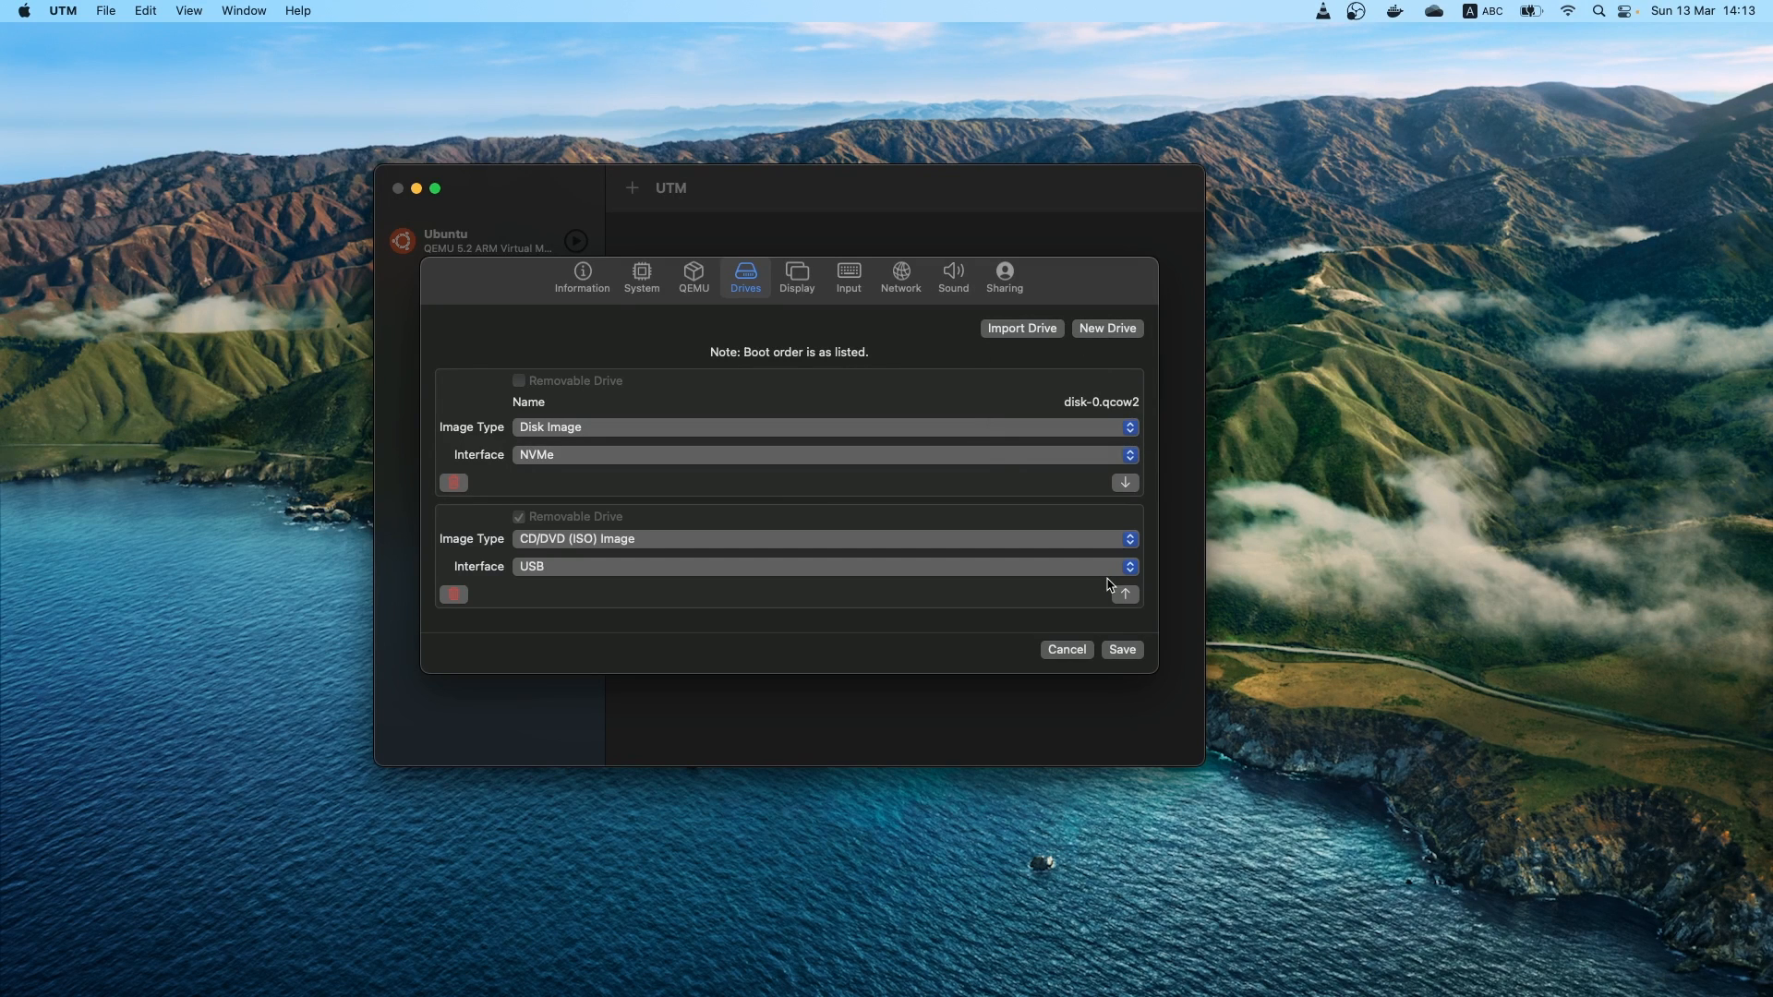
click(1122, 651)
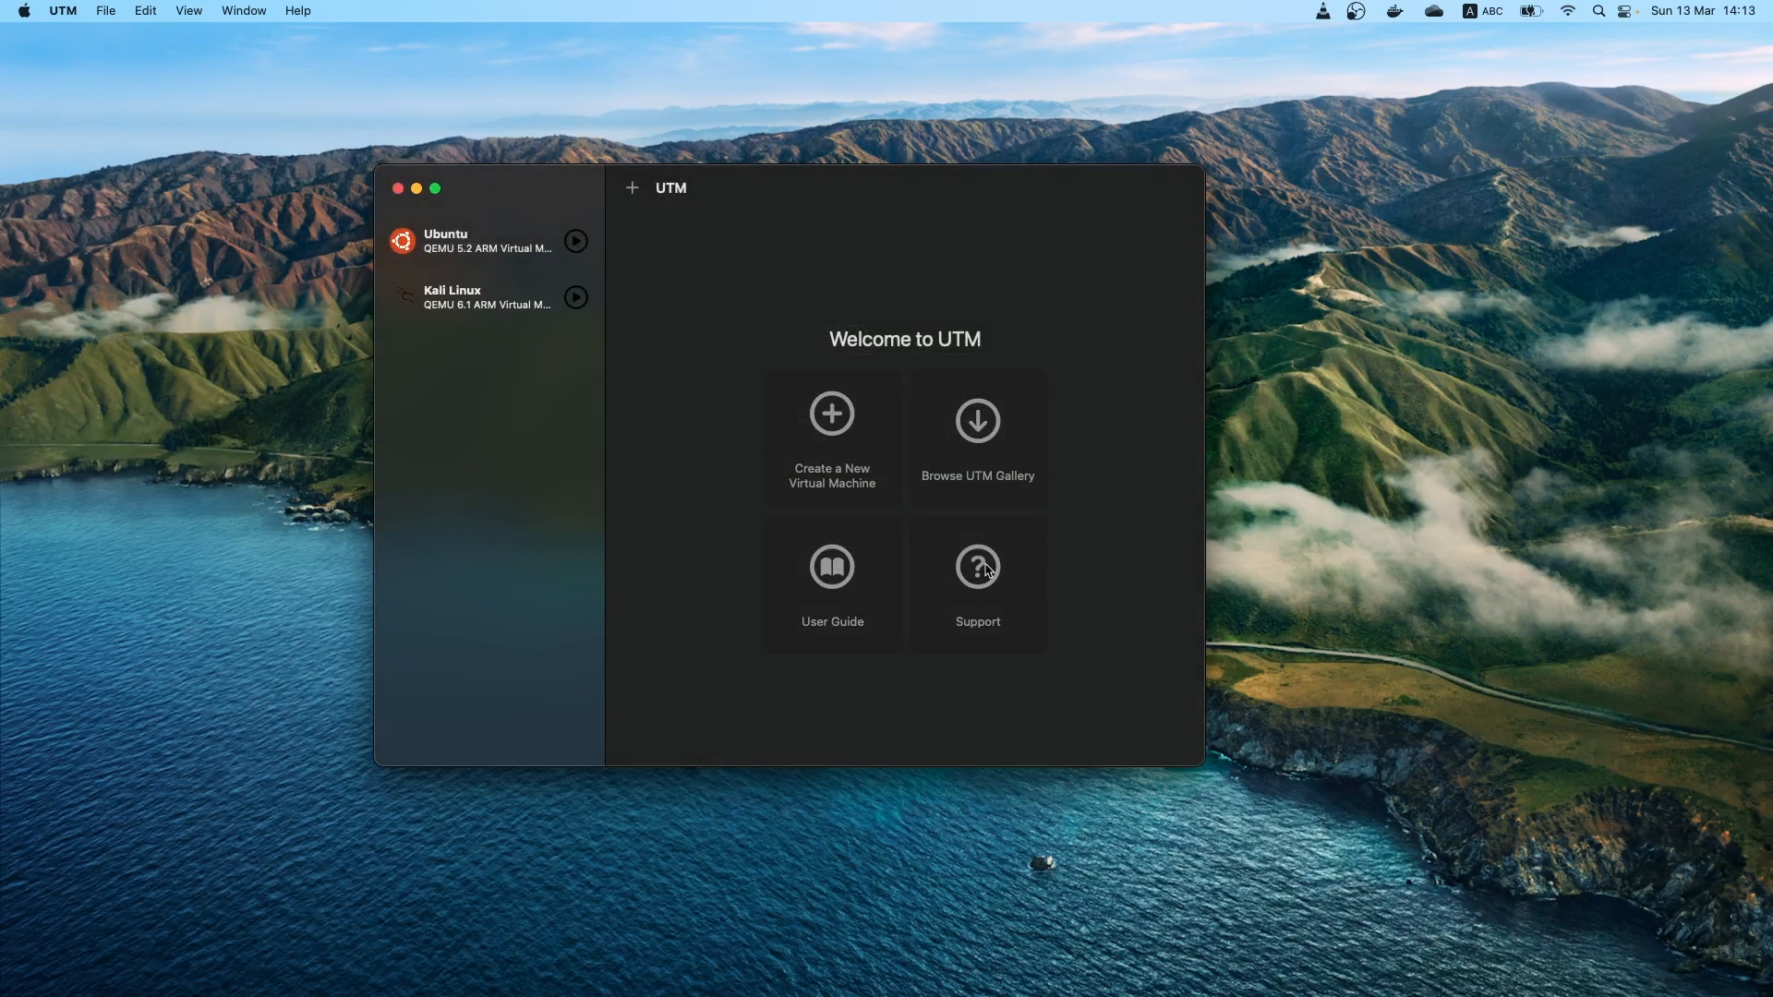
Load kali-linux-2022.1-installer-arm64.iso from Downloads into the Kali Linux virtual machine's CD/DVD drive
click(445, 305)
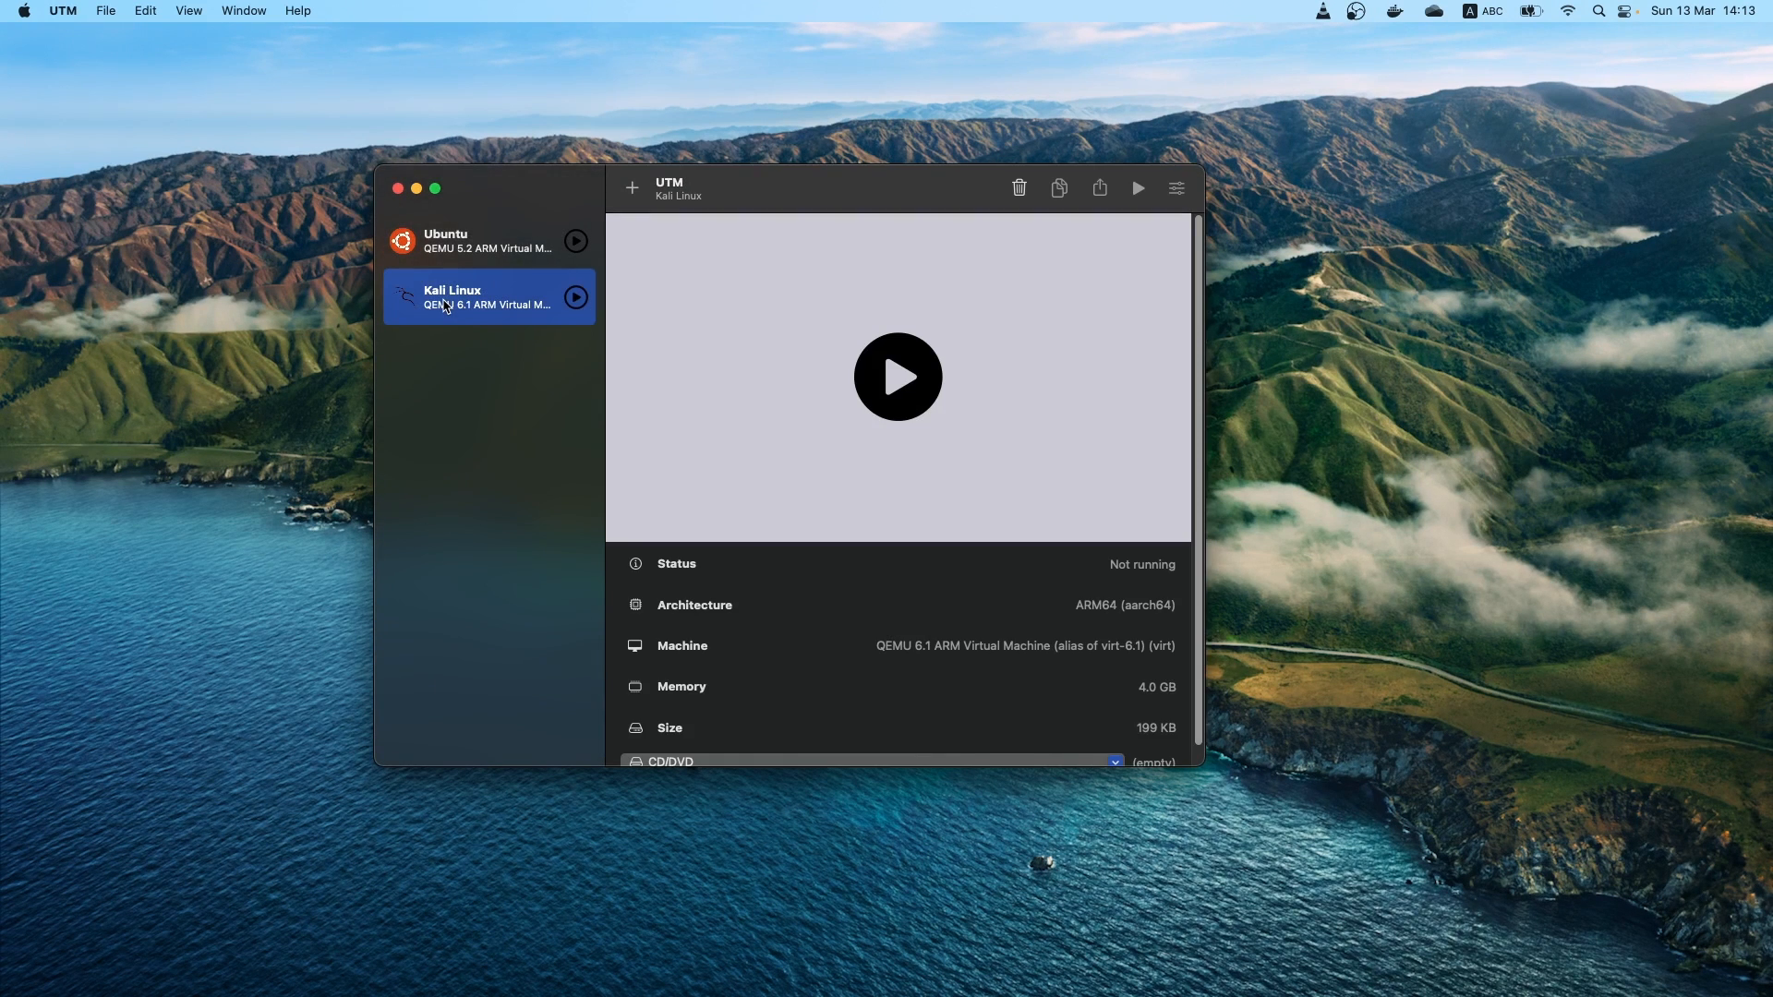
click(795, 766)
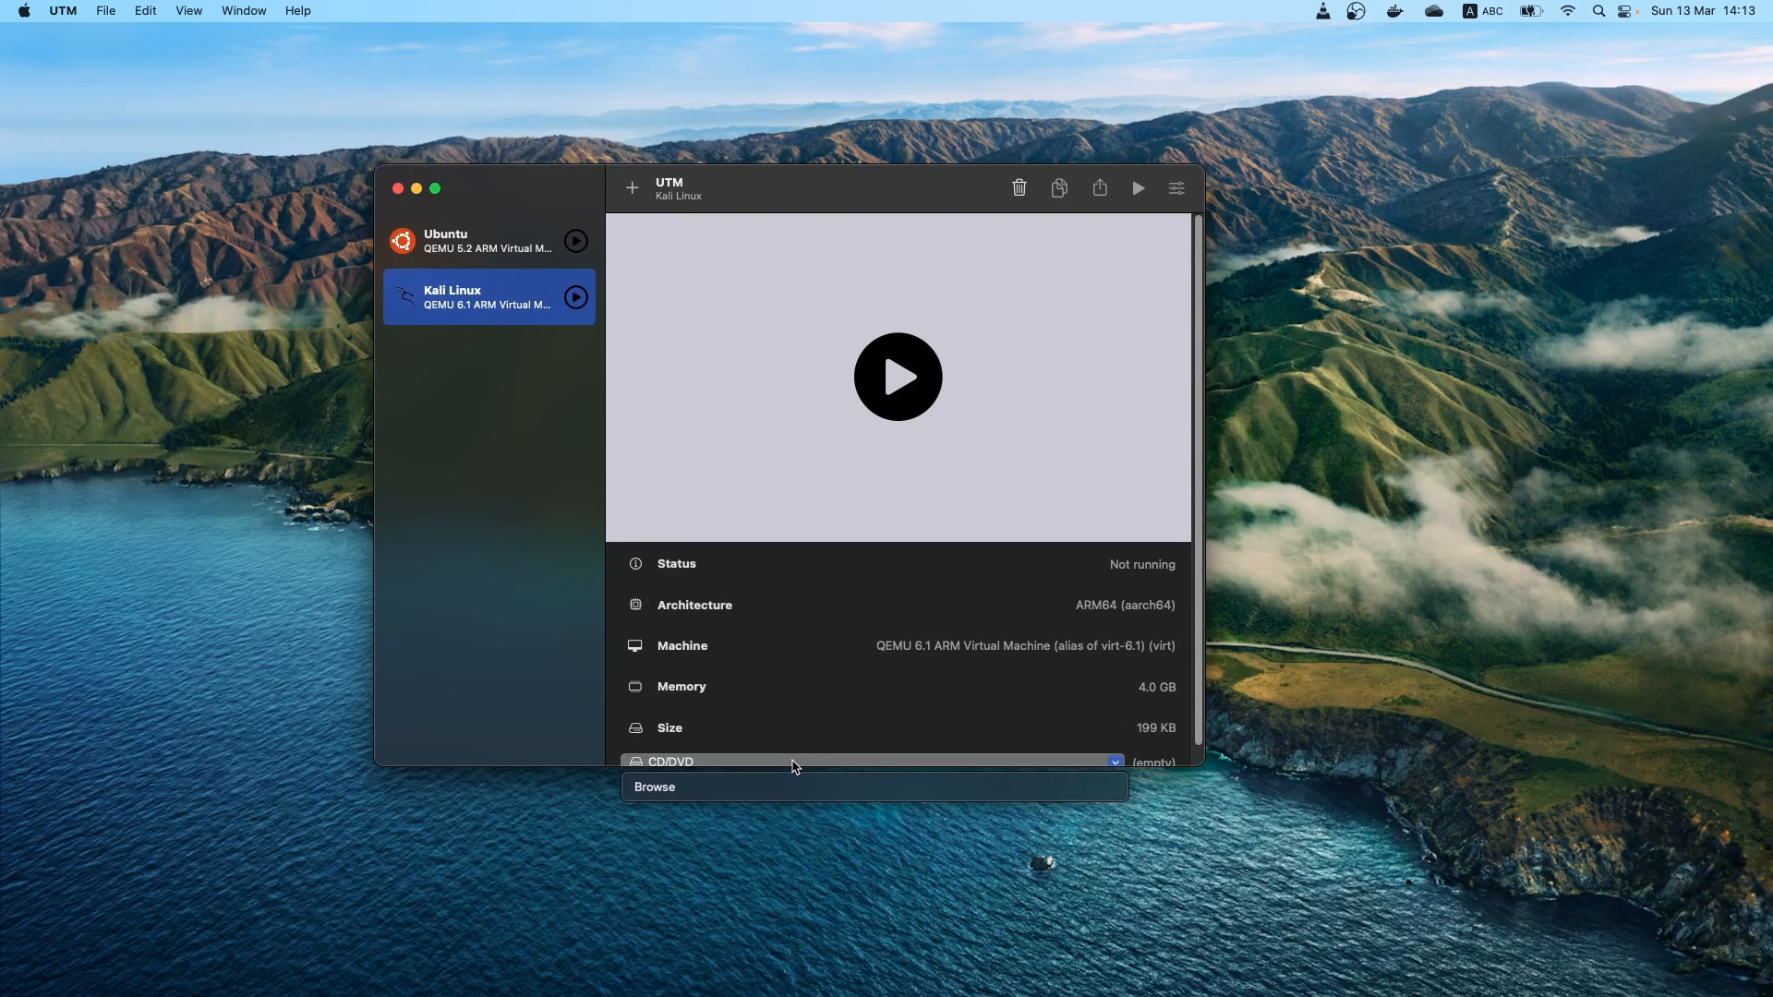
click(788, 783)
click(684, 365)
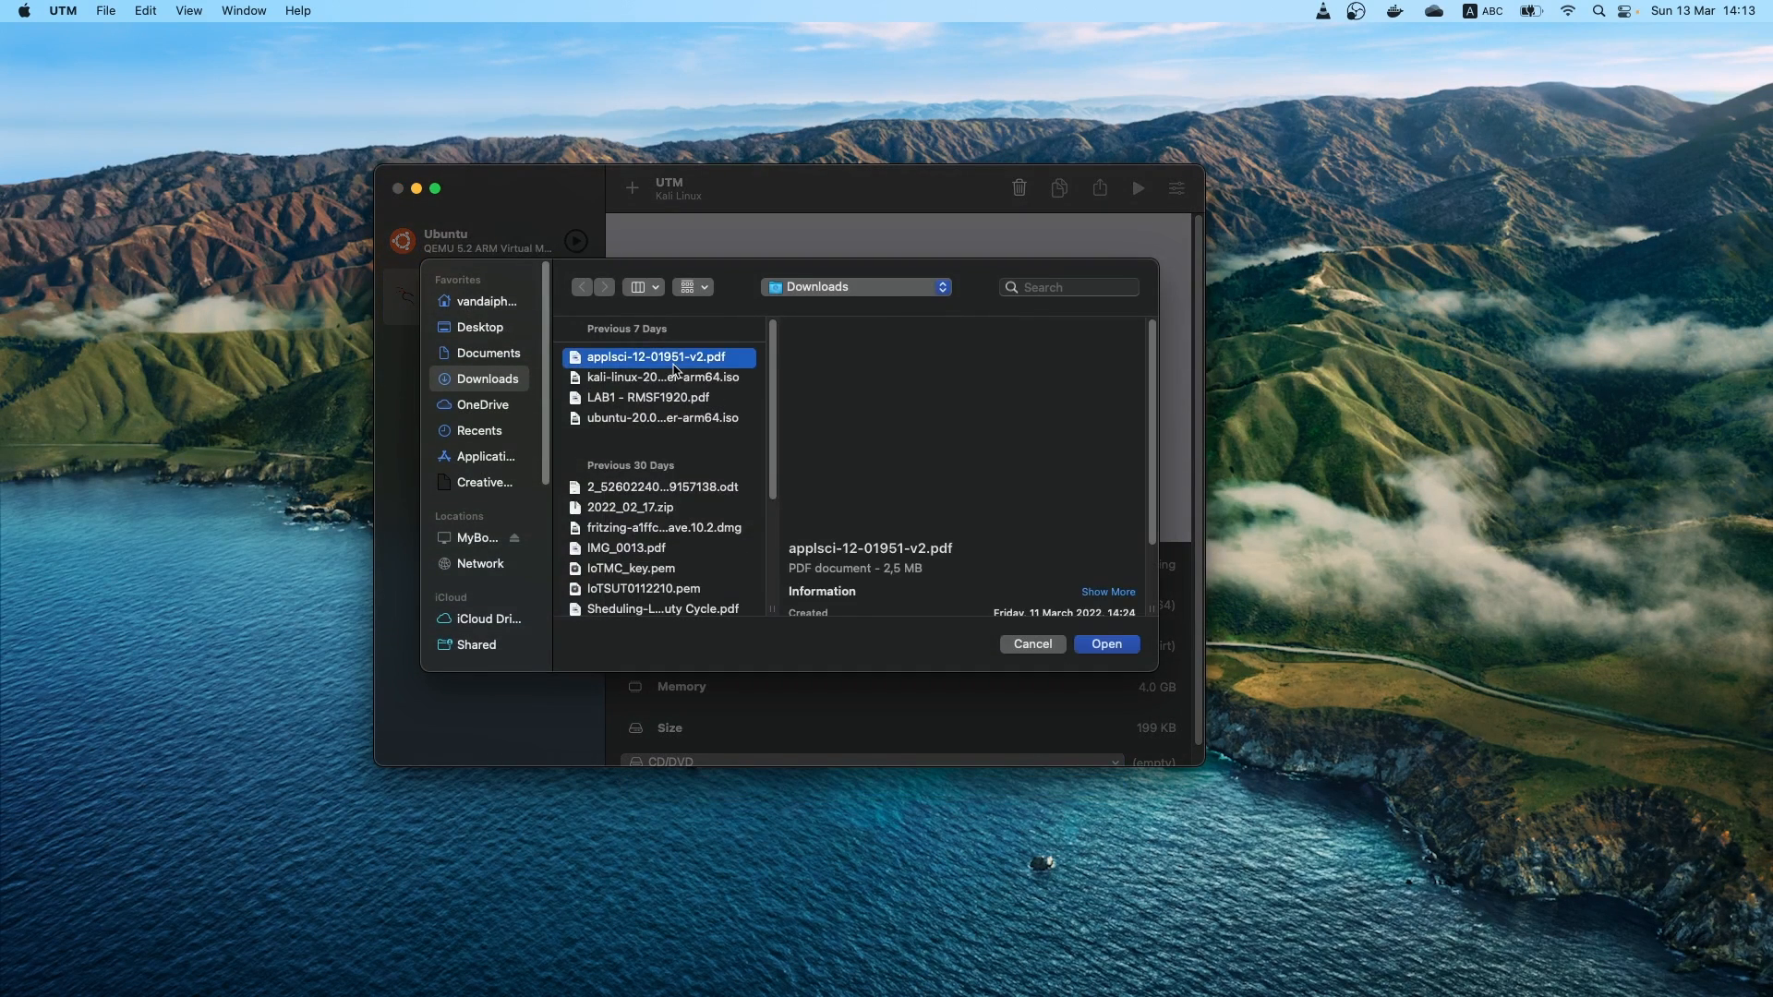
click(677, 378)
click(1105, 645)
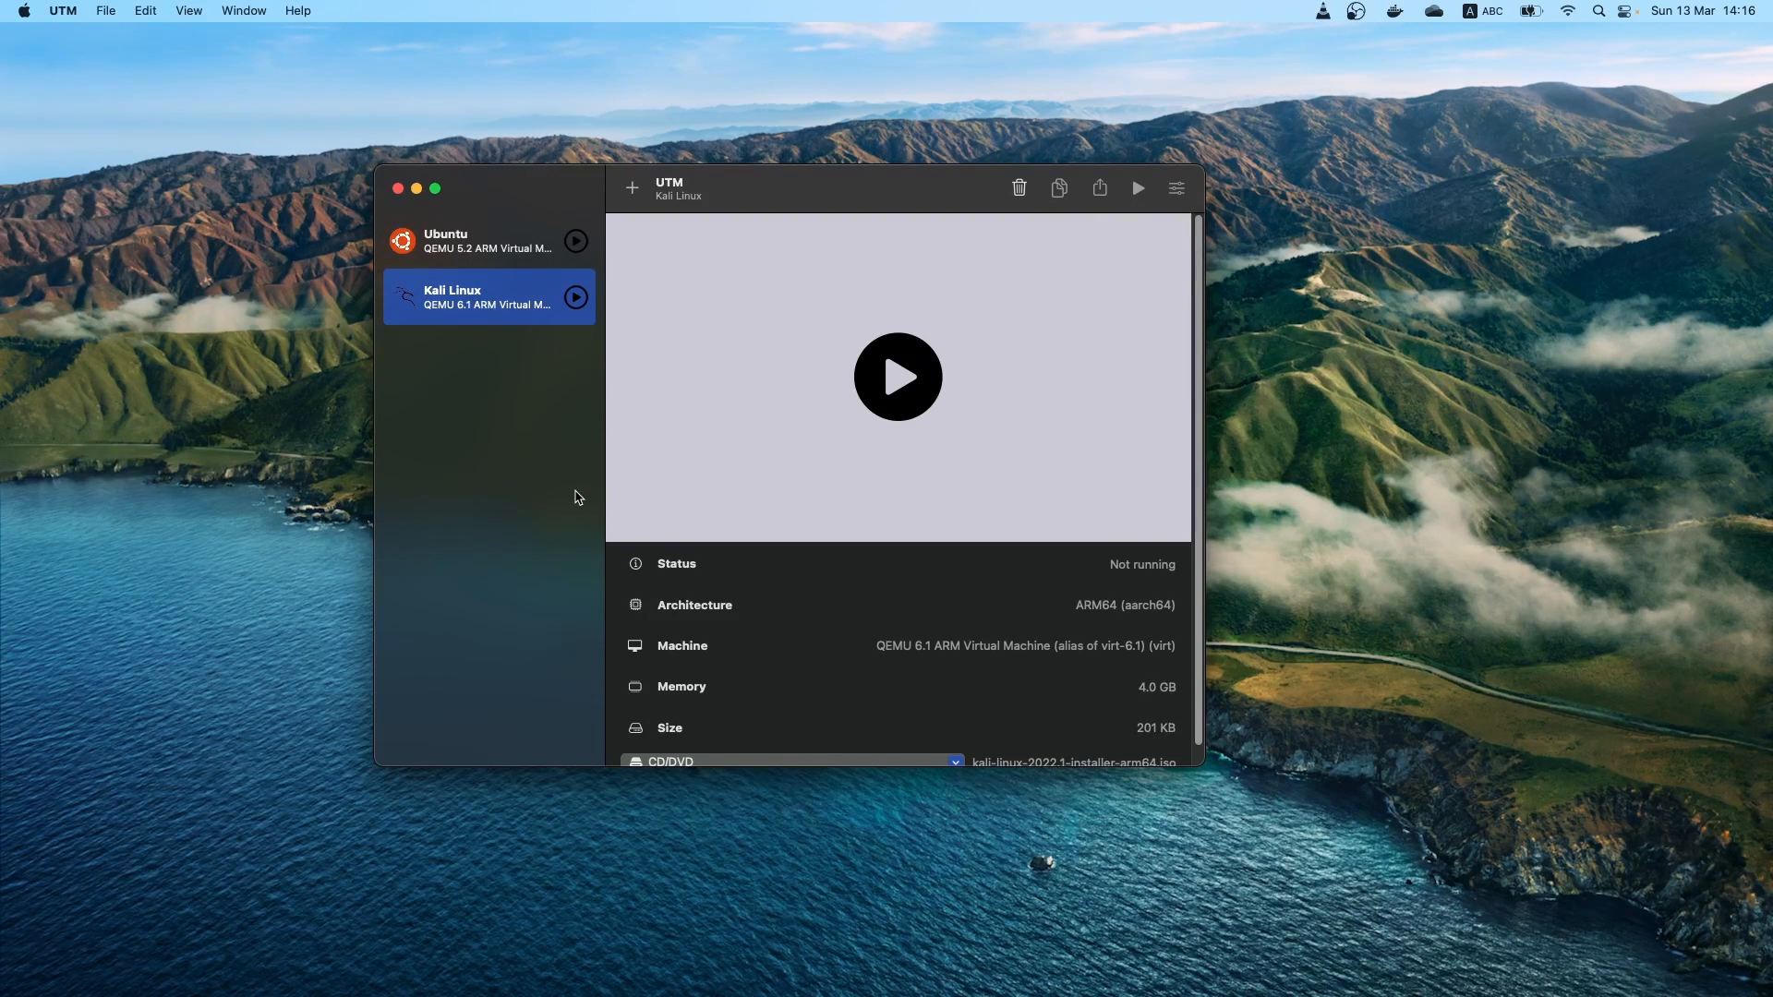
Start the Kali Linux virtual machine and boot the installer with the Graphical install option
click(902, 378)
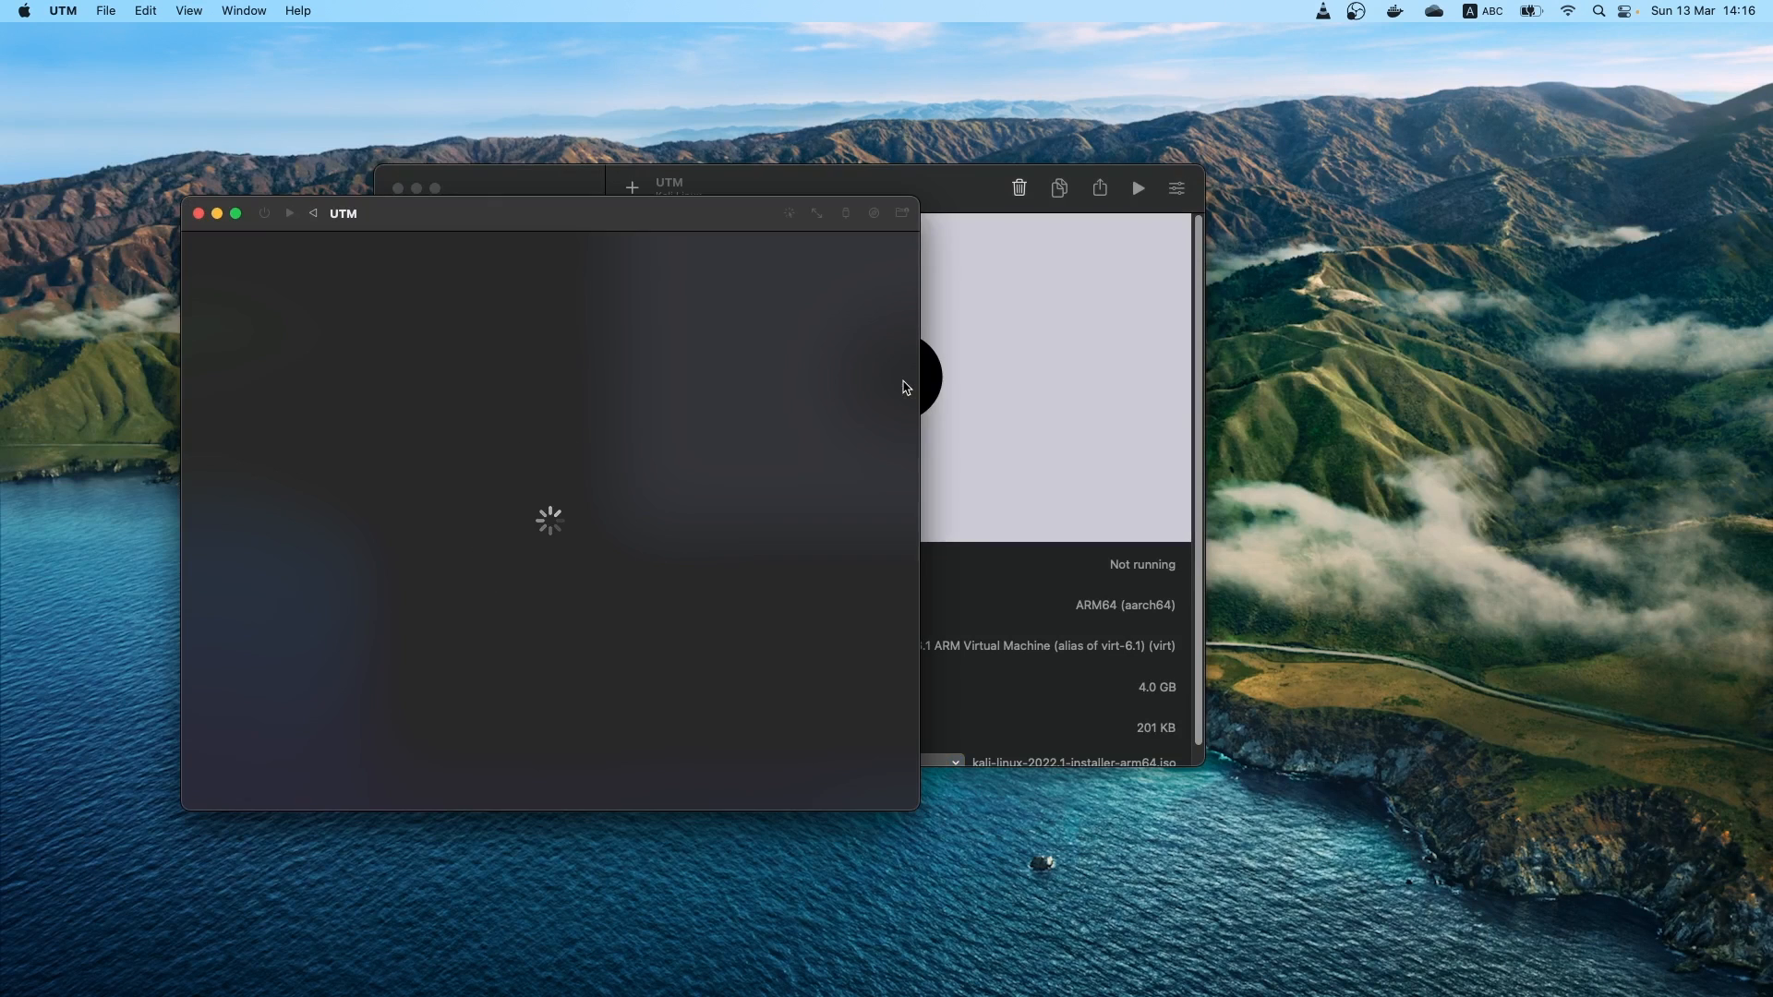
drag(528, 220, 951, 151)
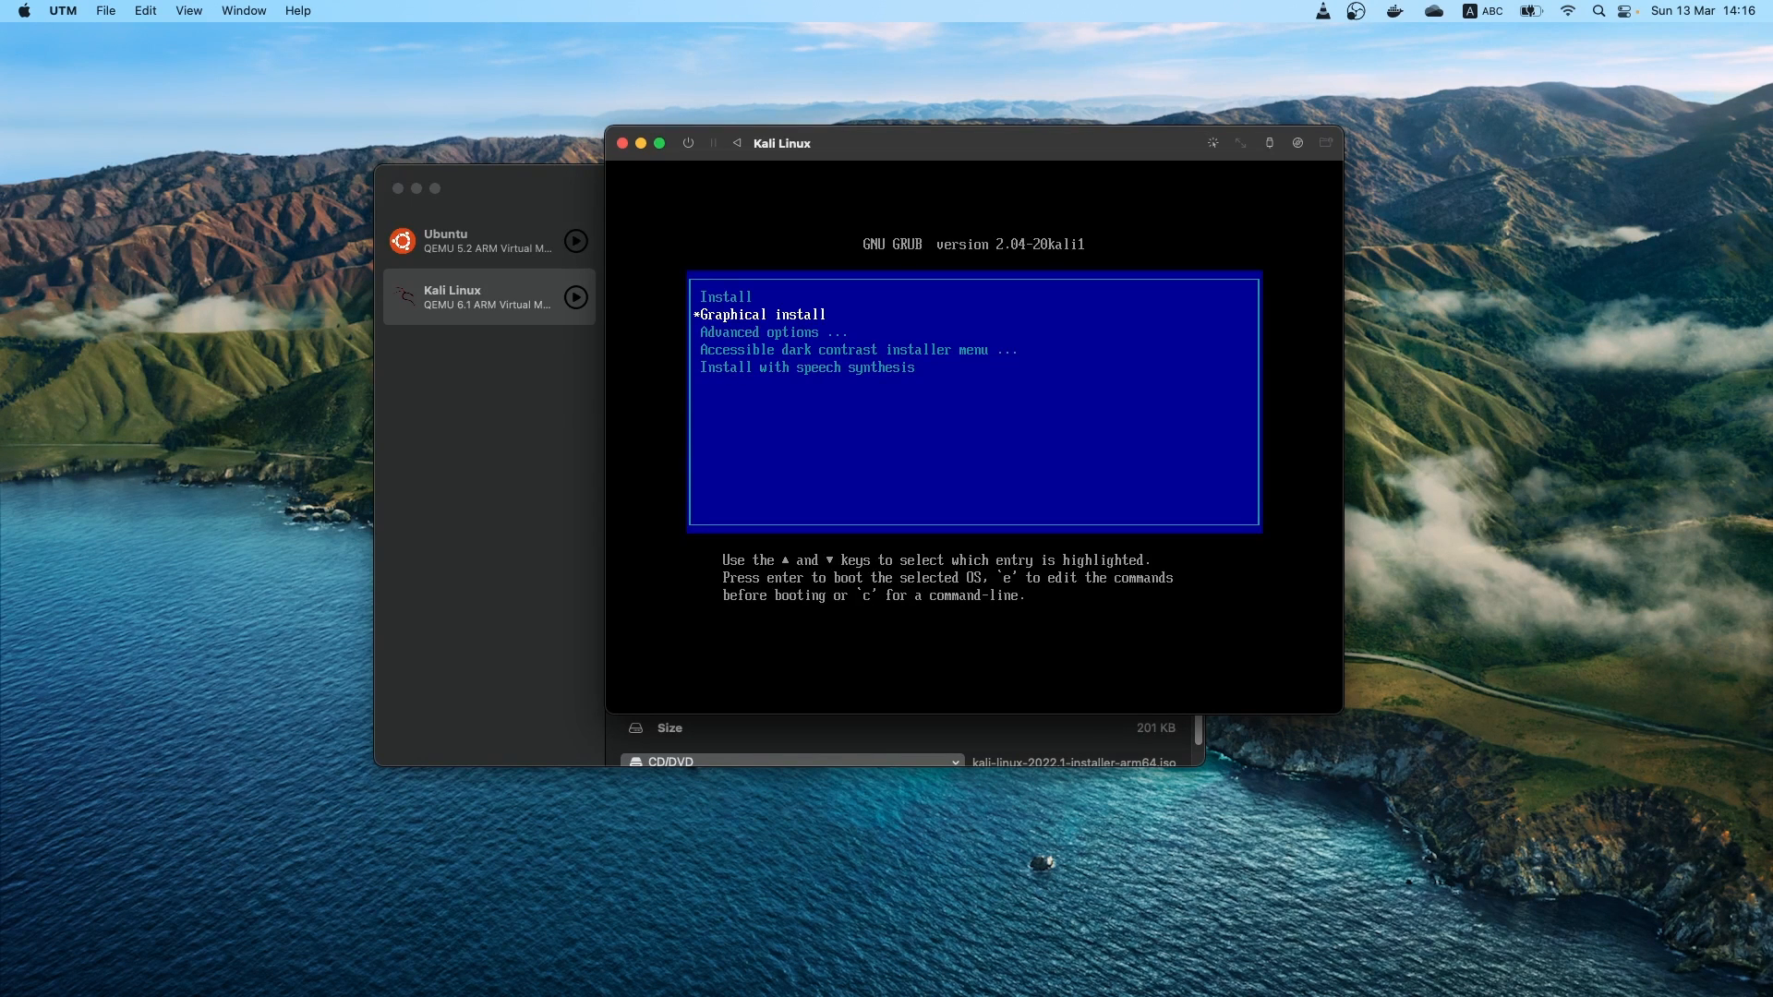
key(Return)
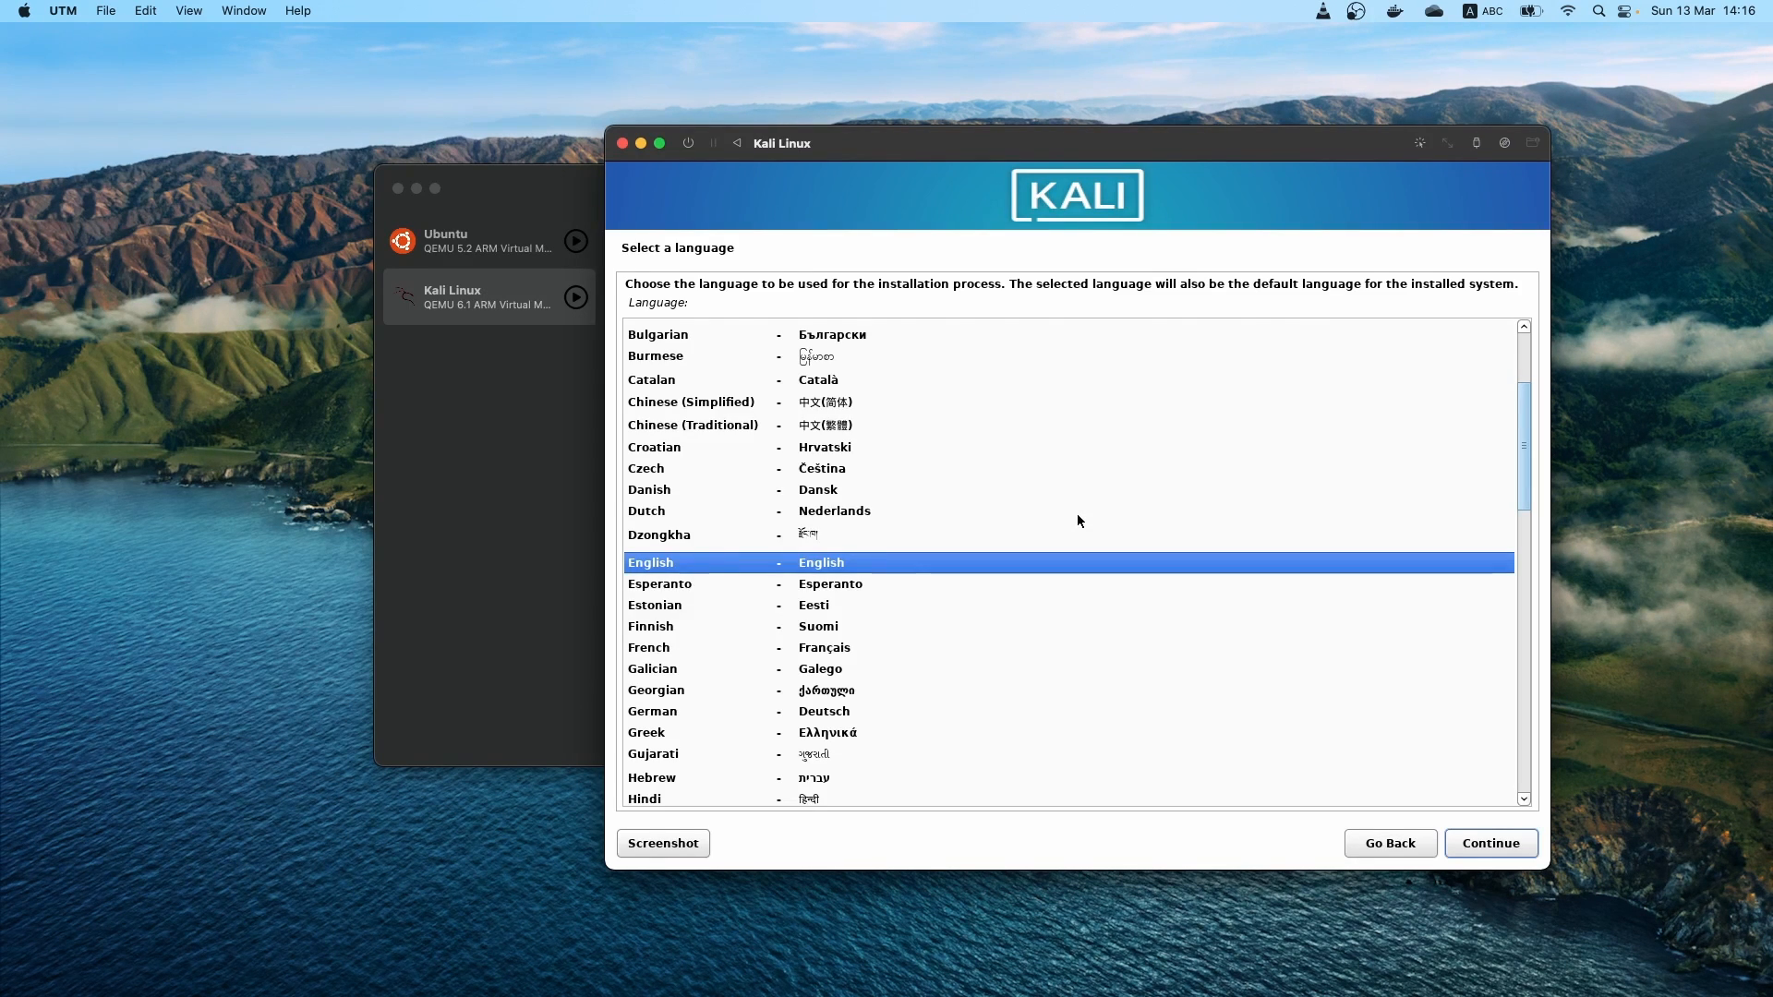
Accept English as the installation language and continue to the keyboard configuration
key(Return)
key(Return)
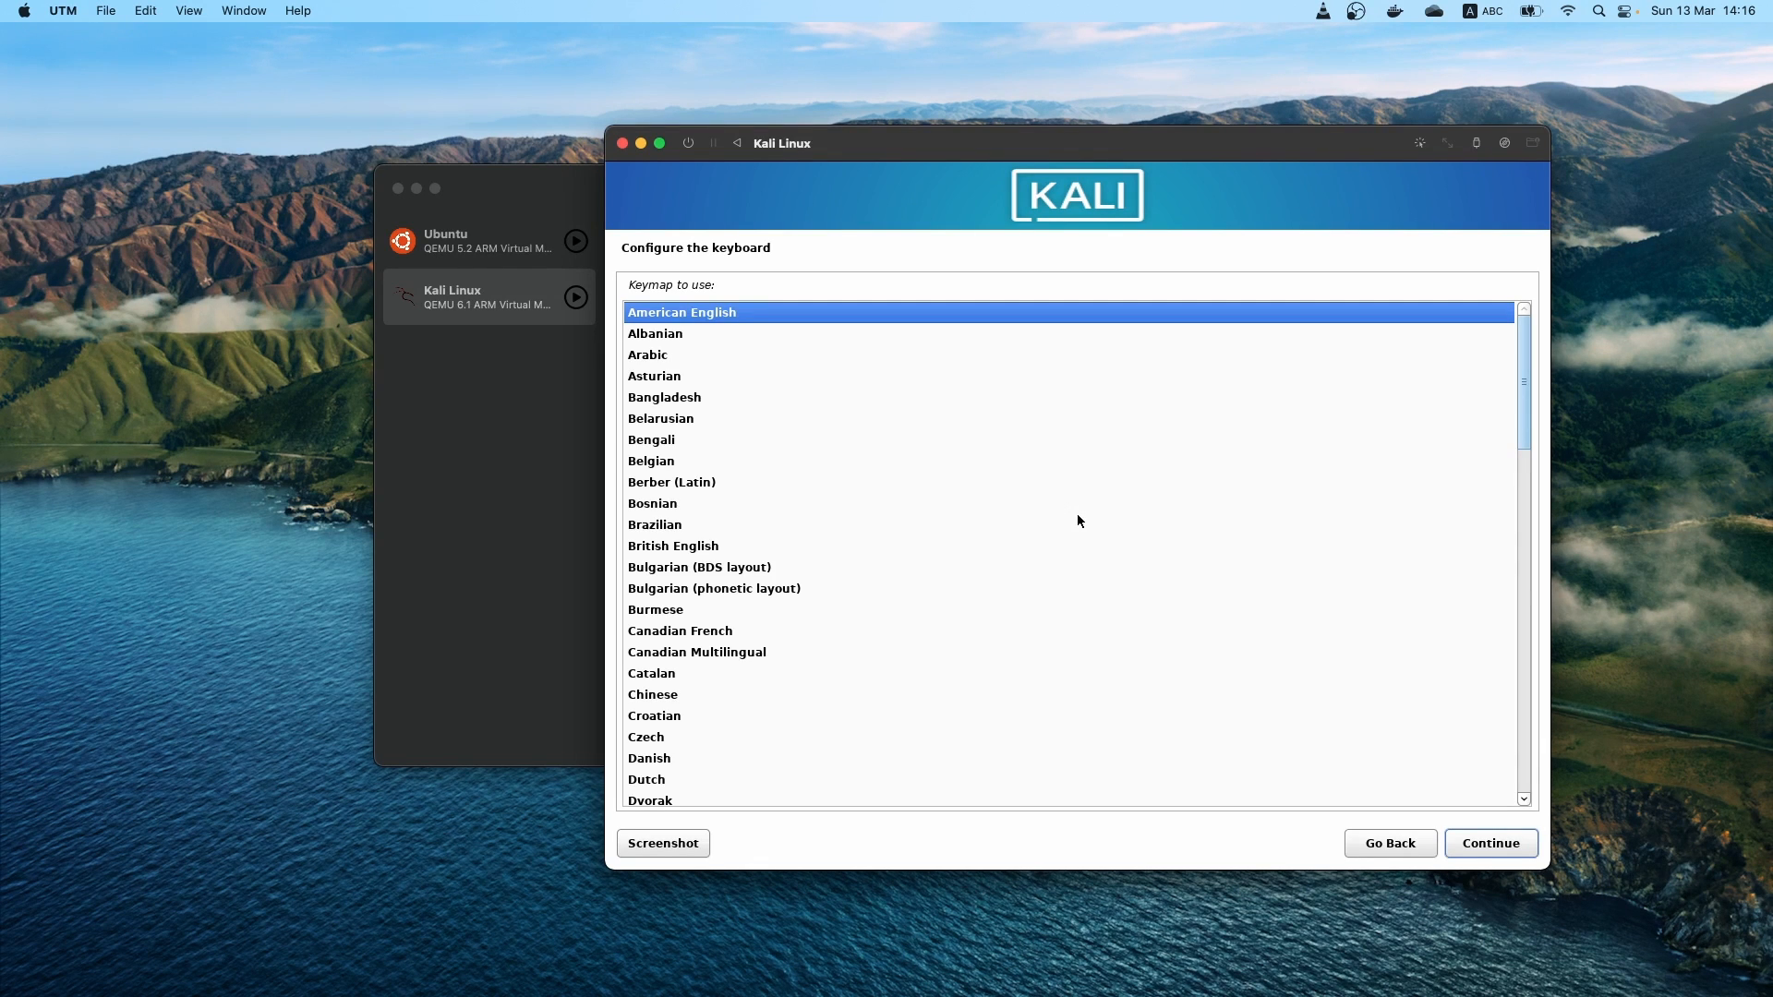
Accept the American English keymap and configure the network with the hostname kali and a blank domain name
key(Return)
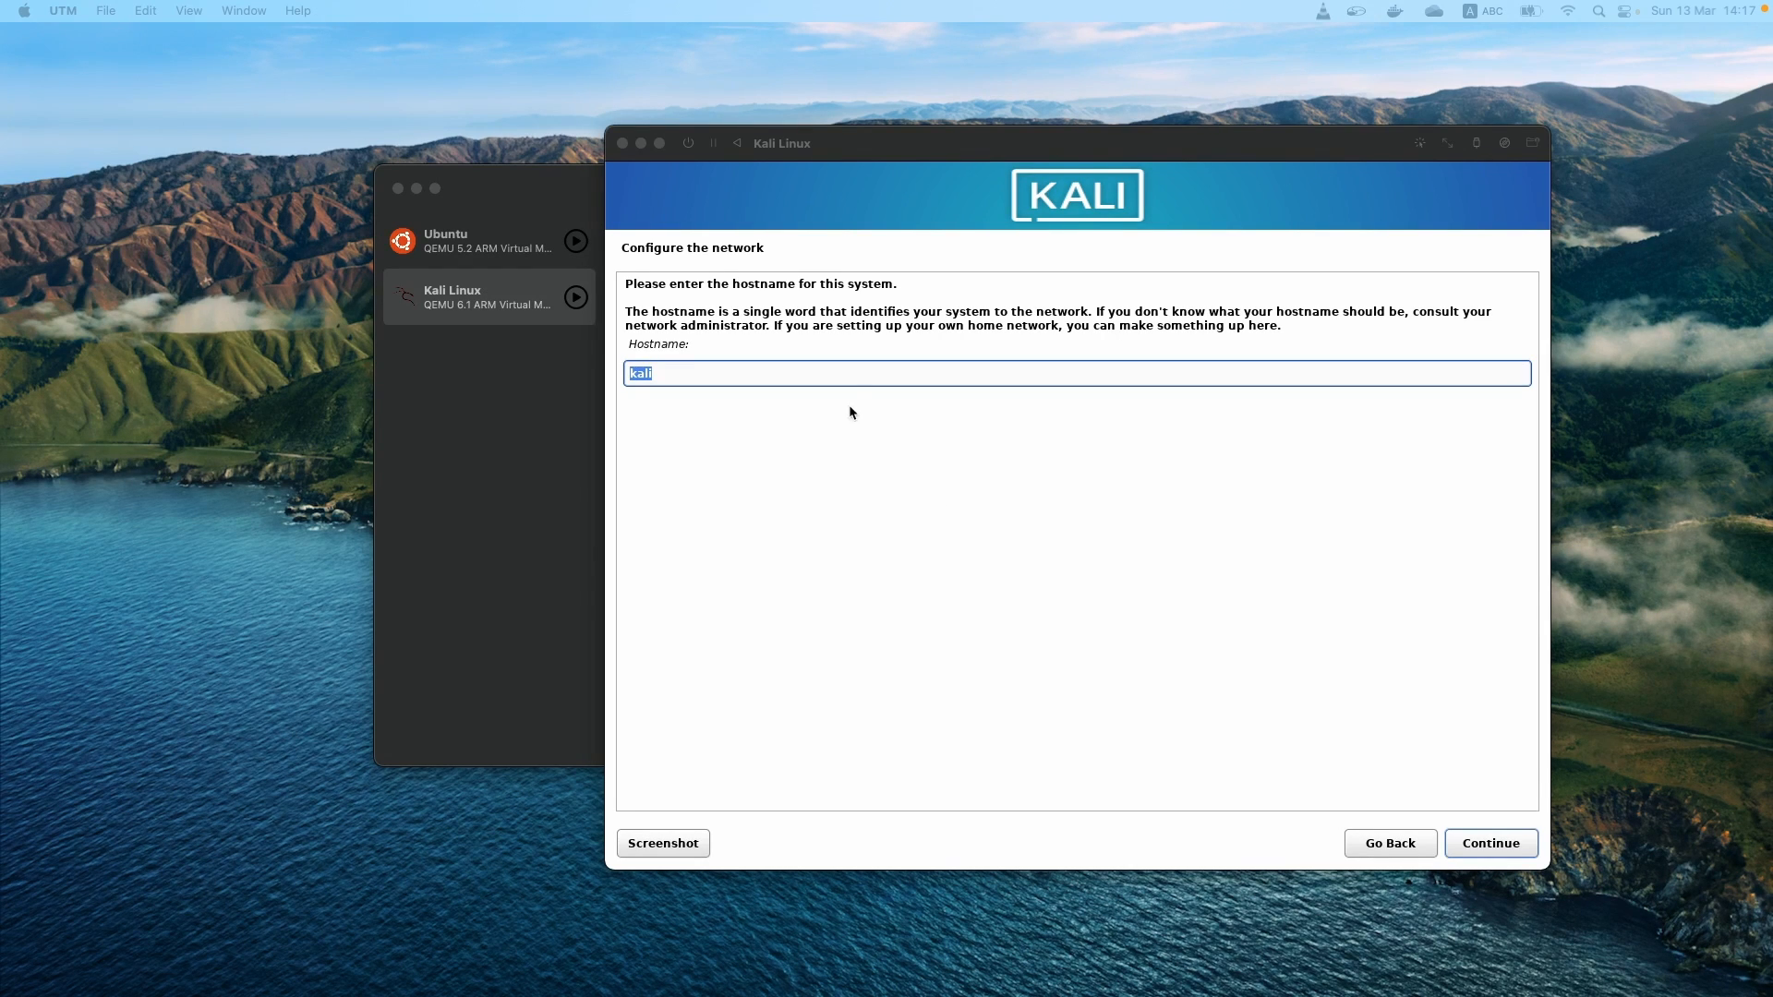
click(876, 378)
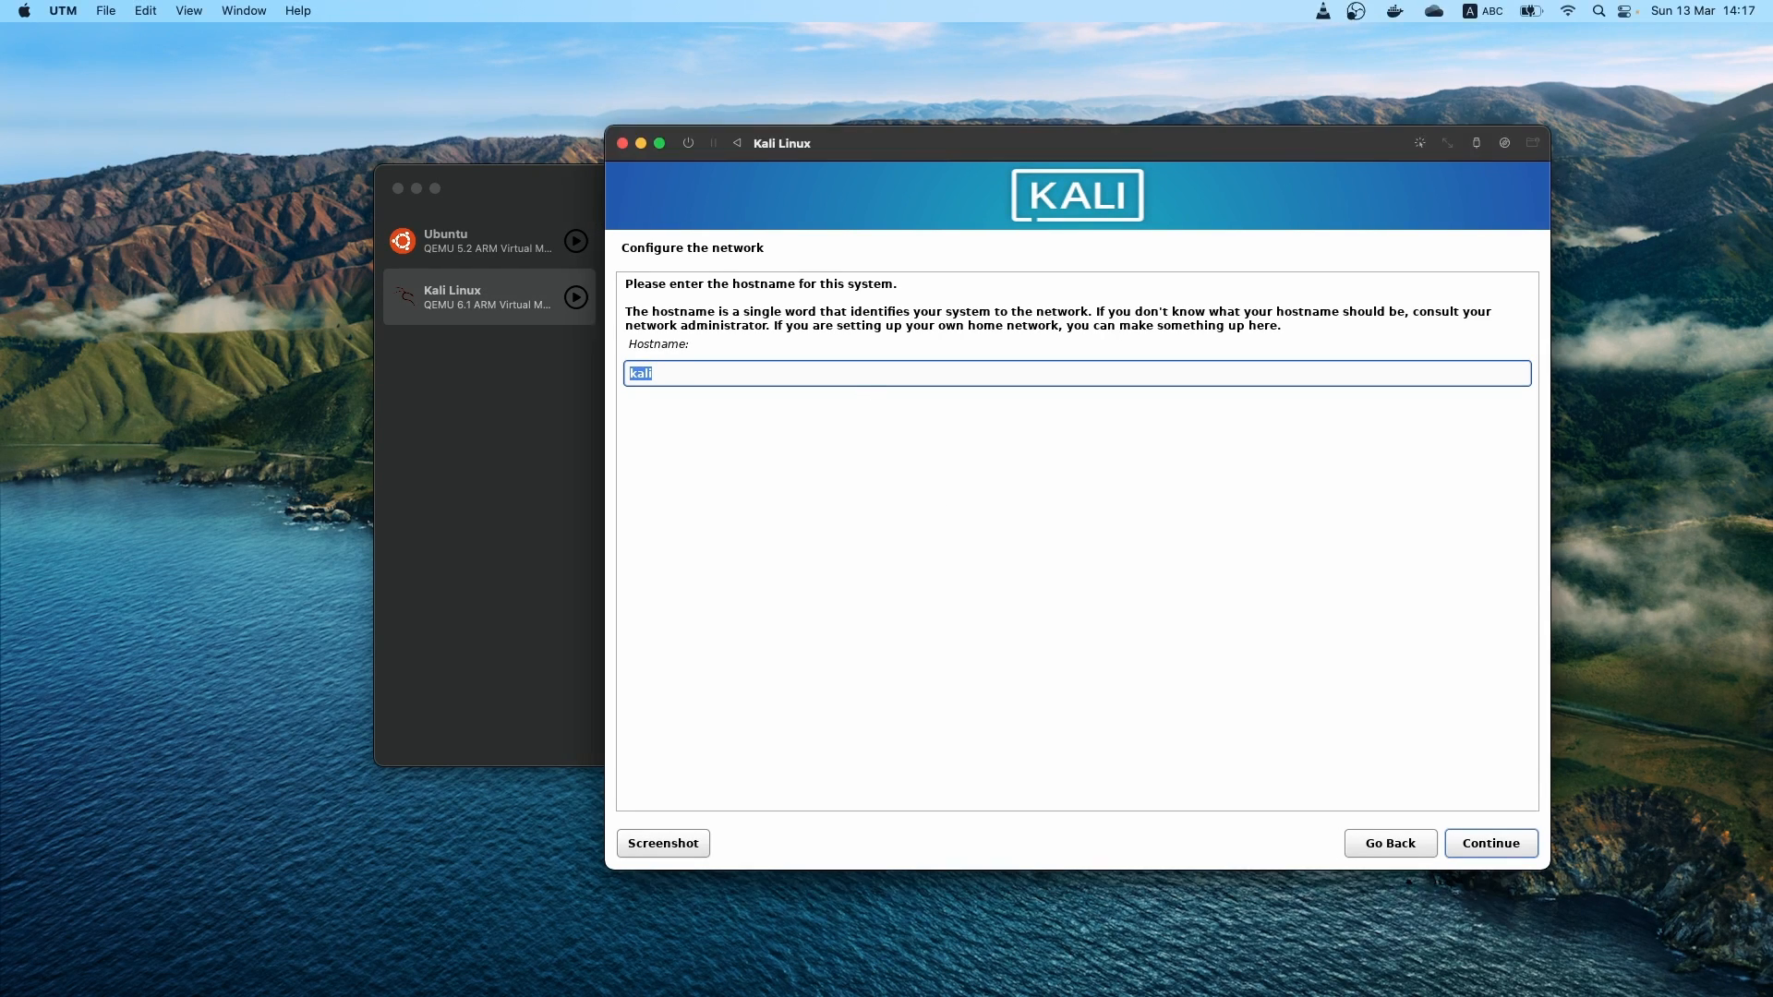
click(903, 377)
key(Return)
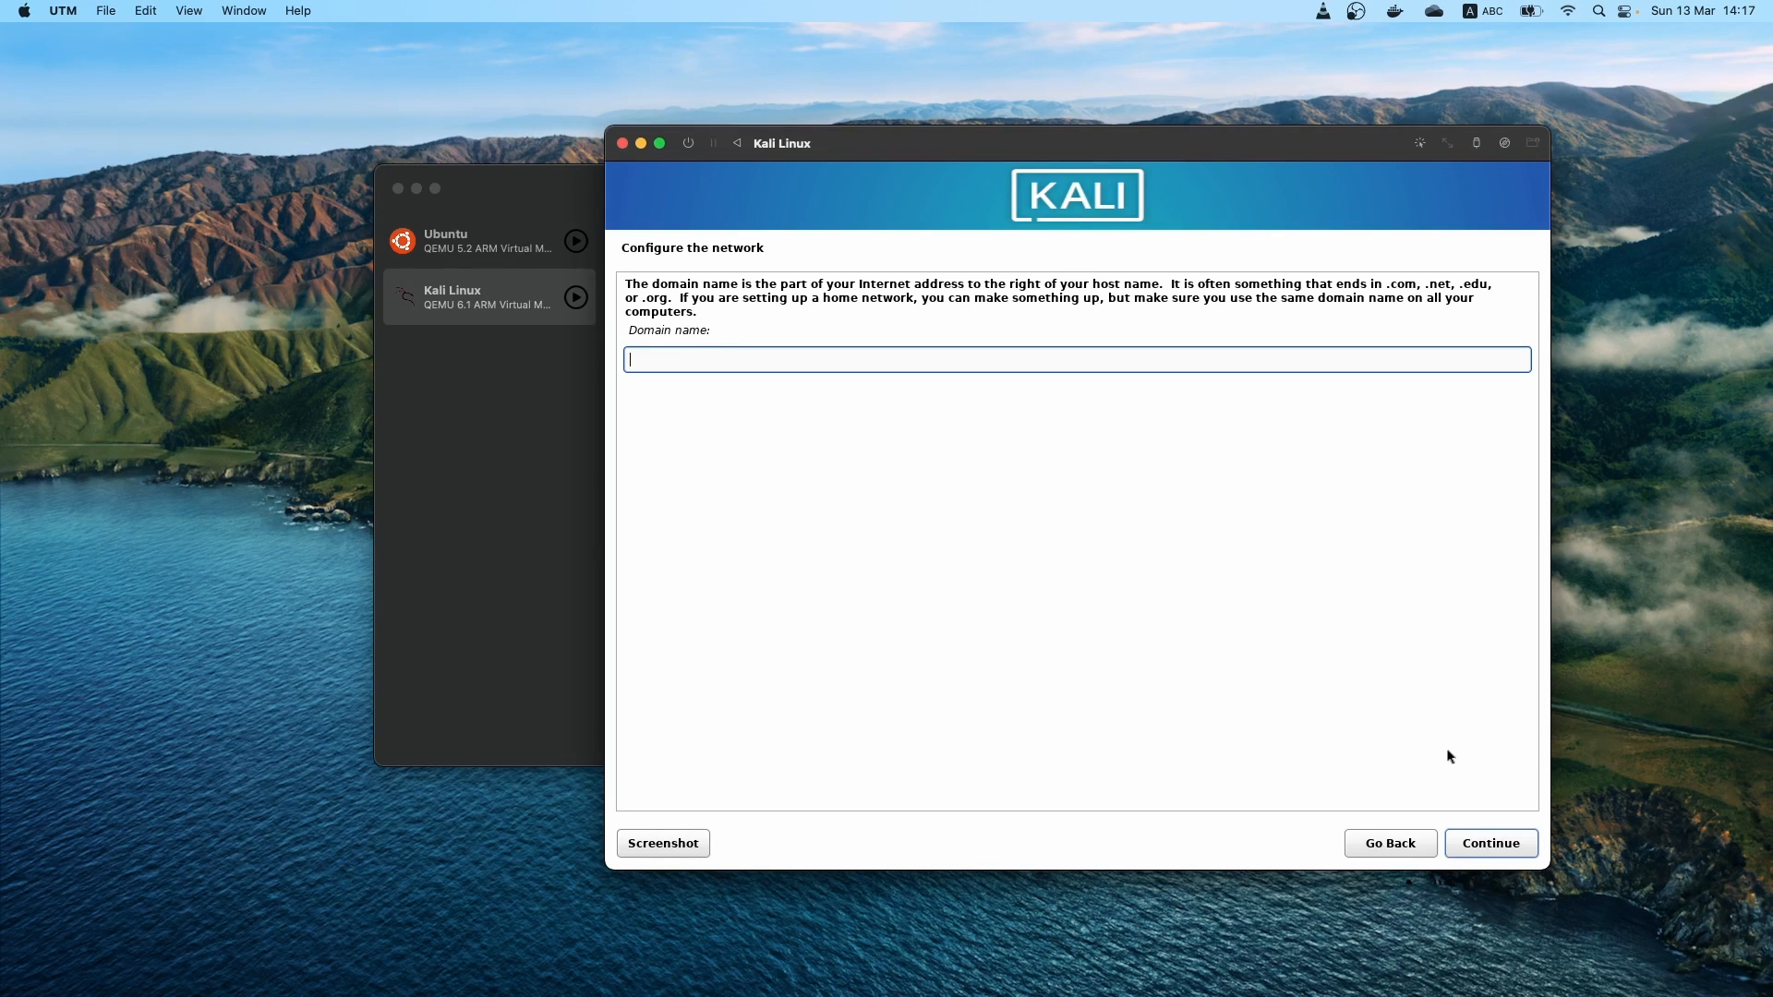
key(Return)
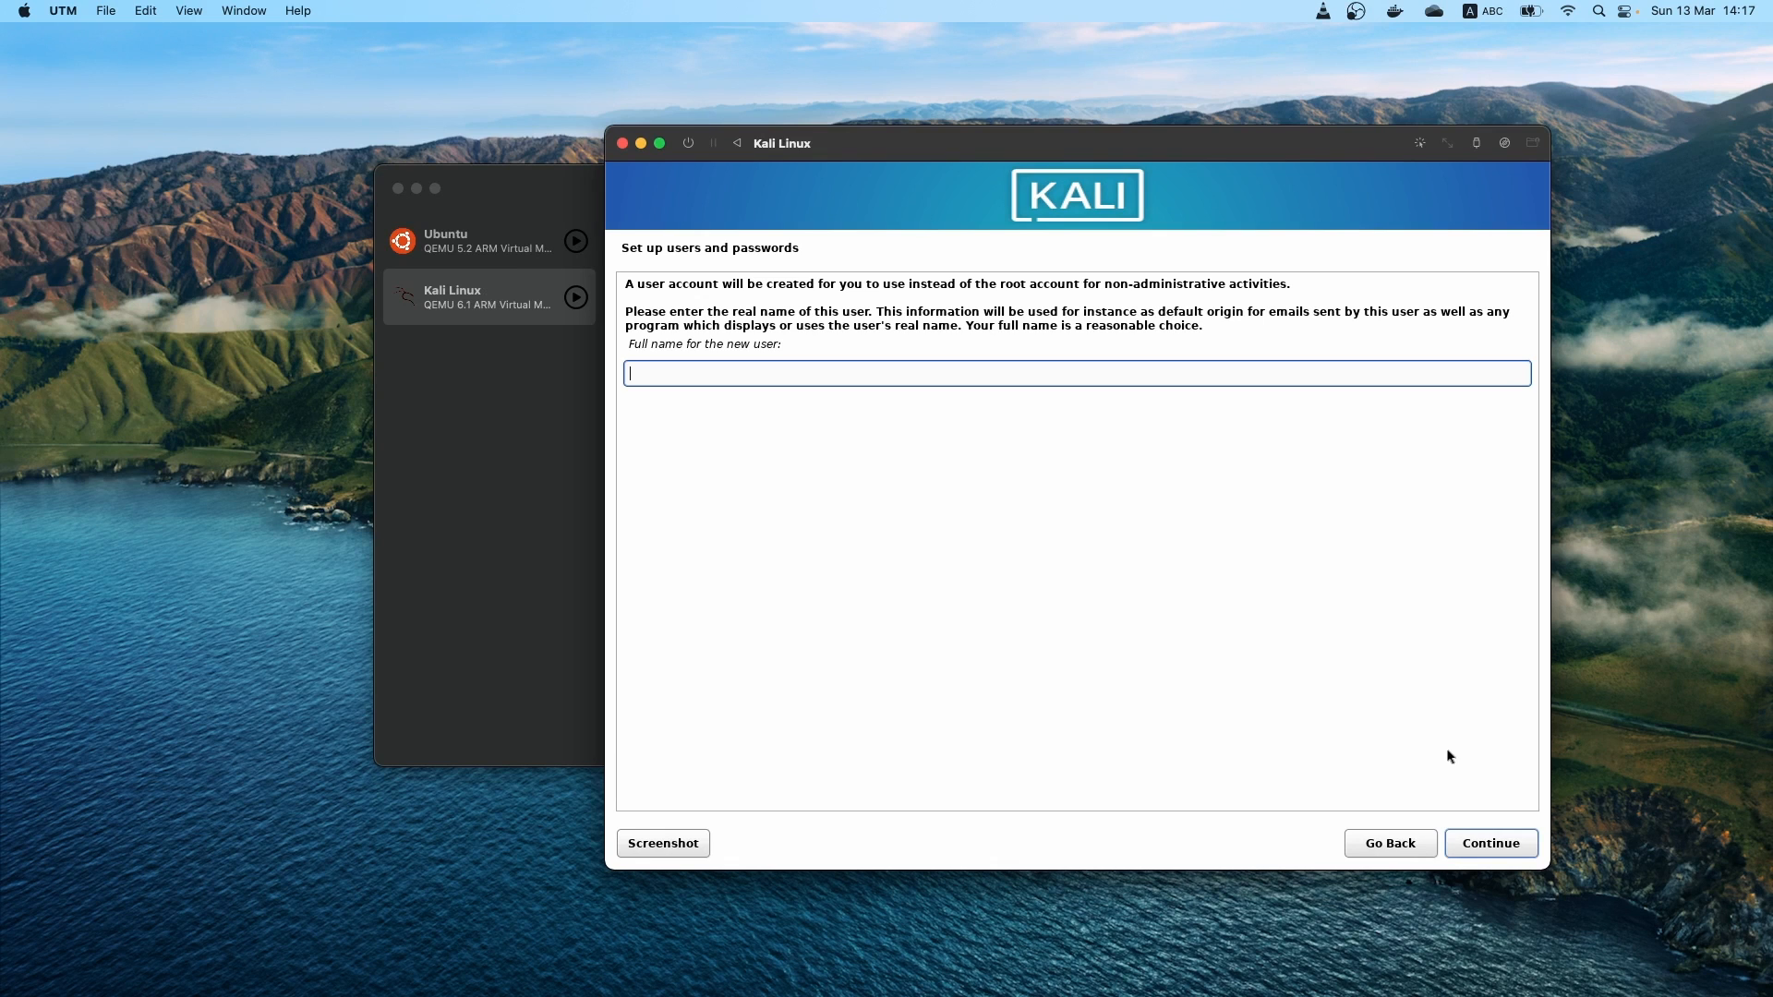
Enter the new user's full name and set the username for the account
text(Van)
key(BackSpace)
key(BackSpace)
text(an Dai Pham)
key(Return)
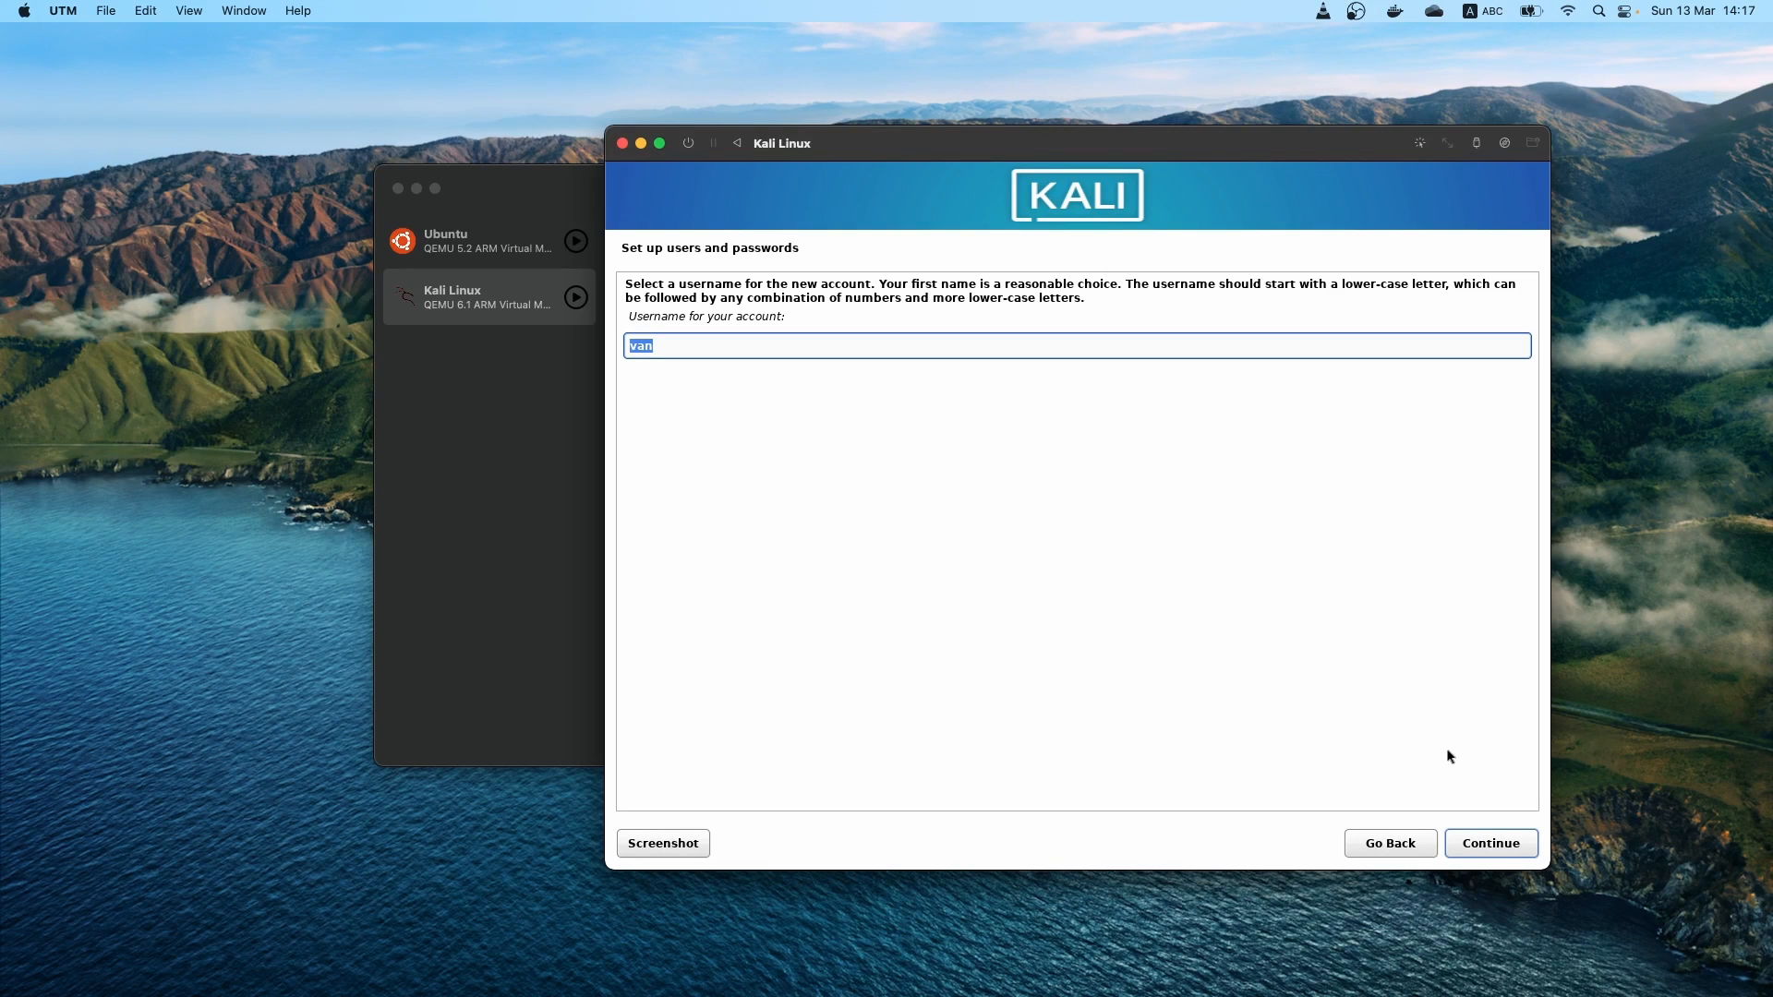
text(vandai)
key(Return)
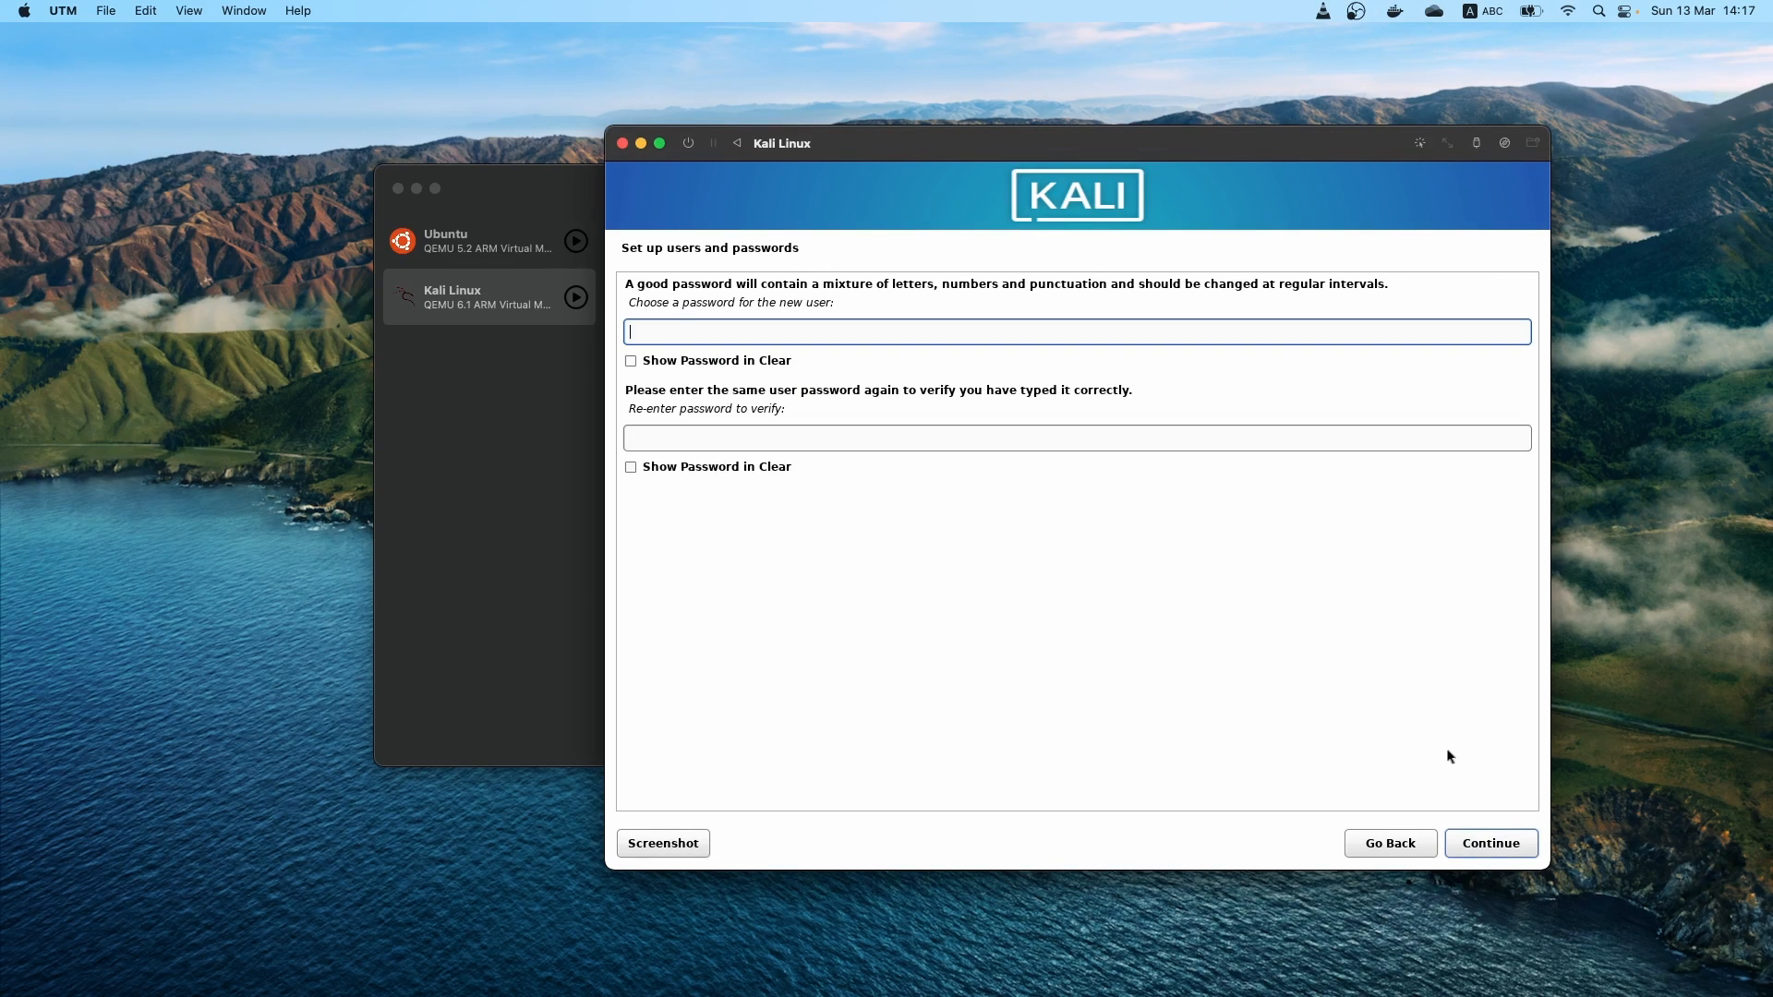
Enter and verify the new user's password, and accept the Eastern time zone
text(kali)
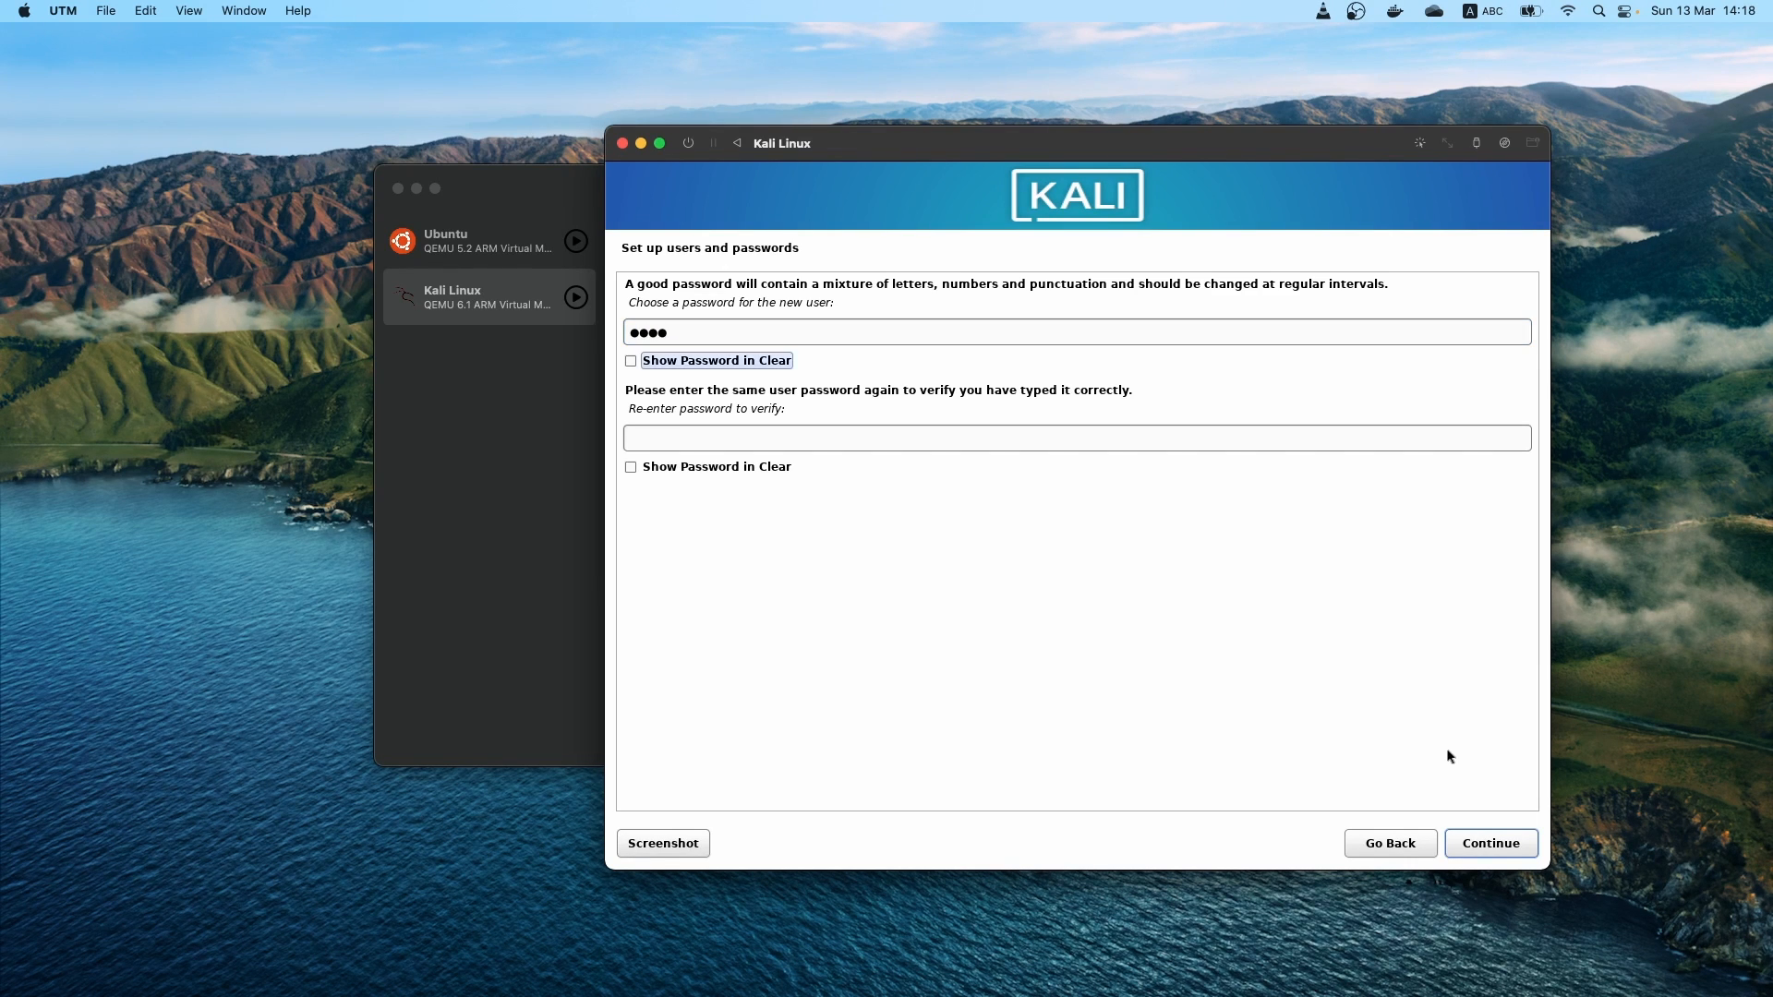
key(Tab)
text(kali)
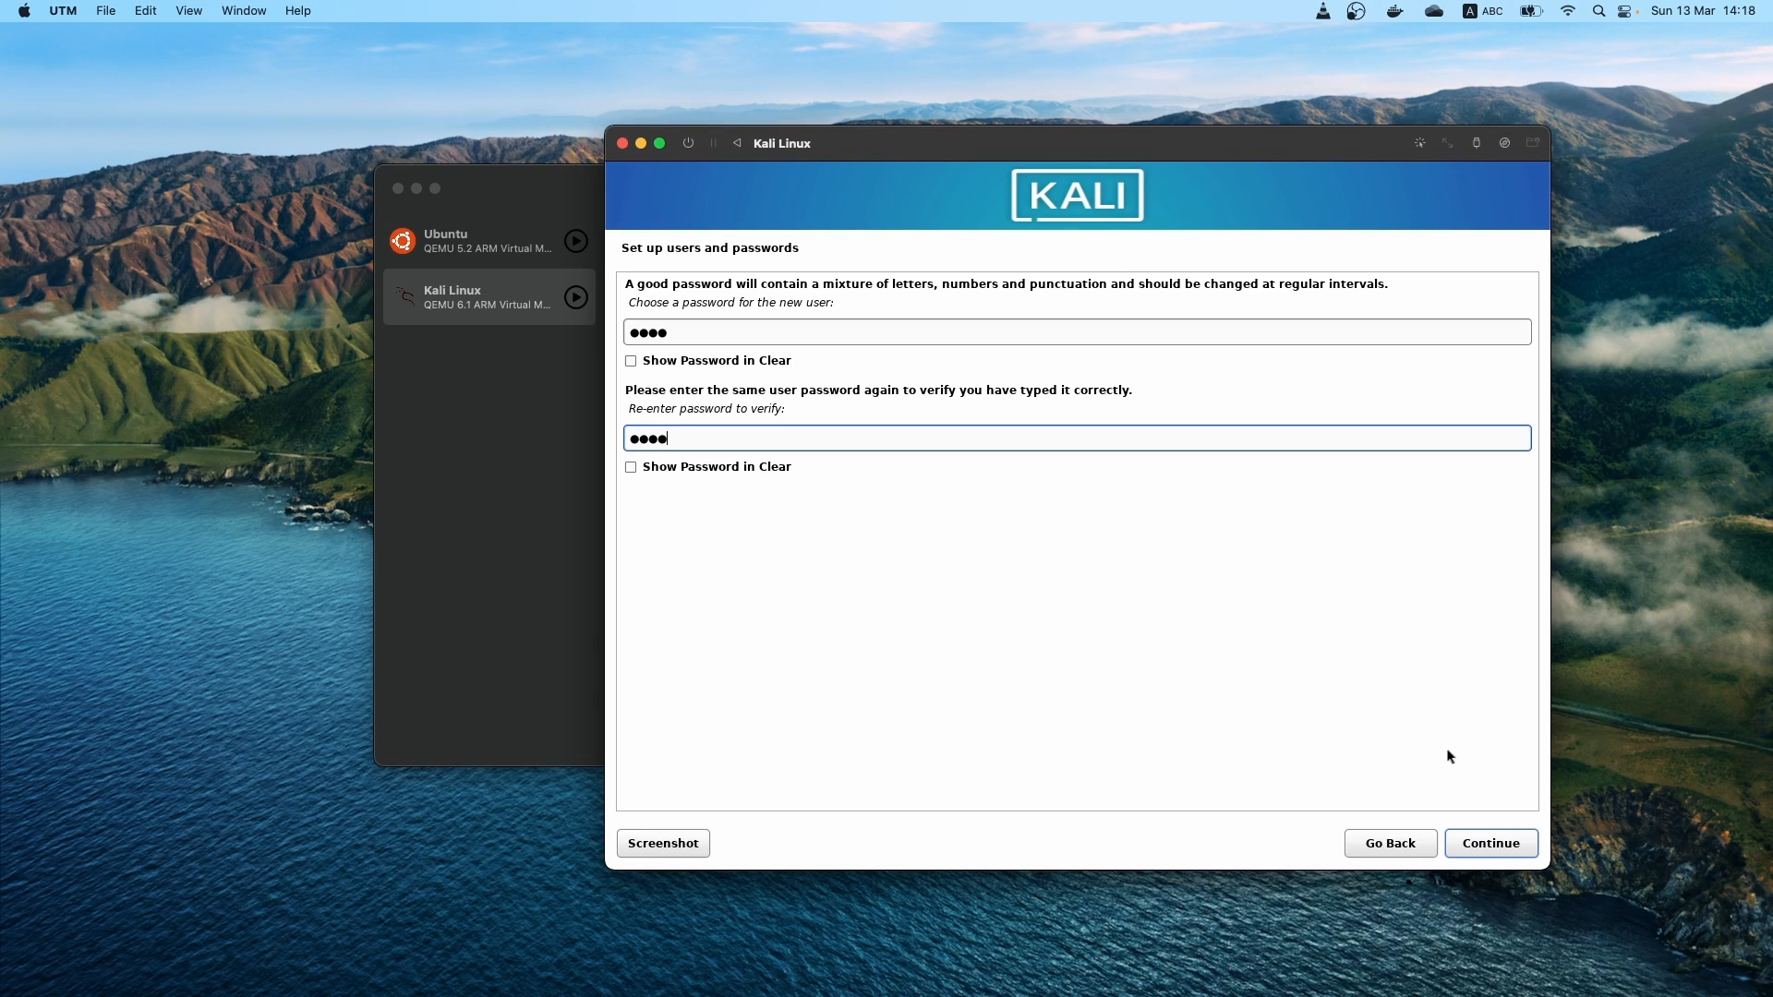
key(Return)
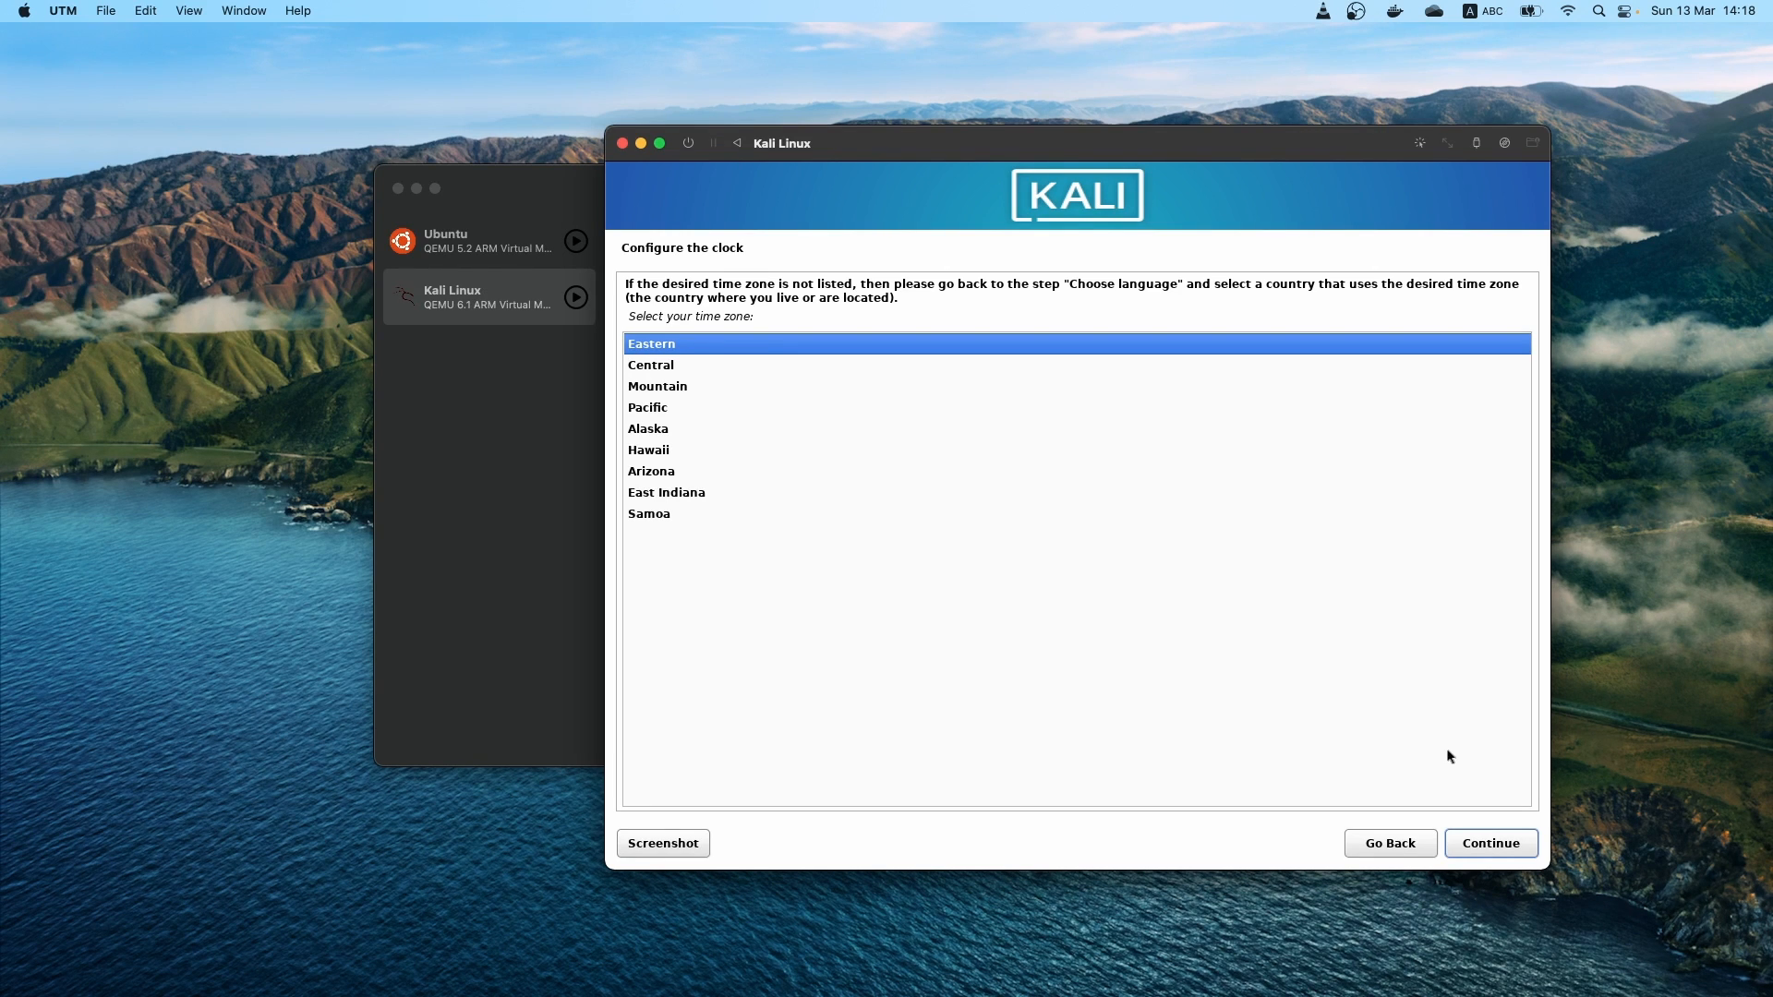
key(Return)
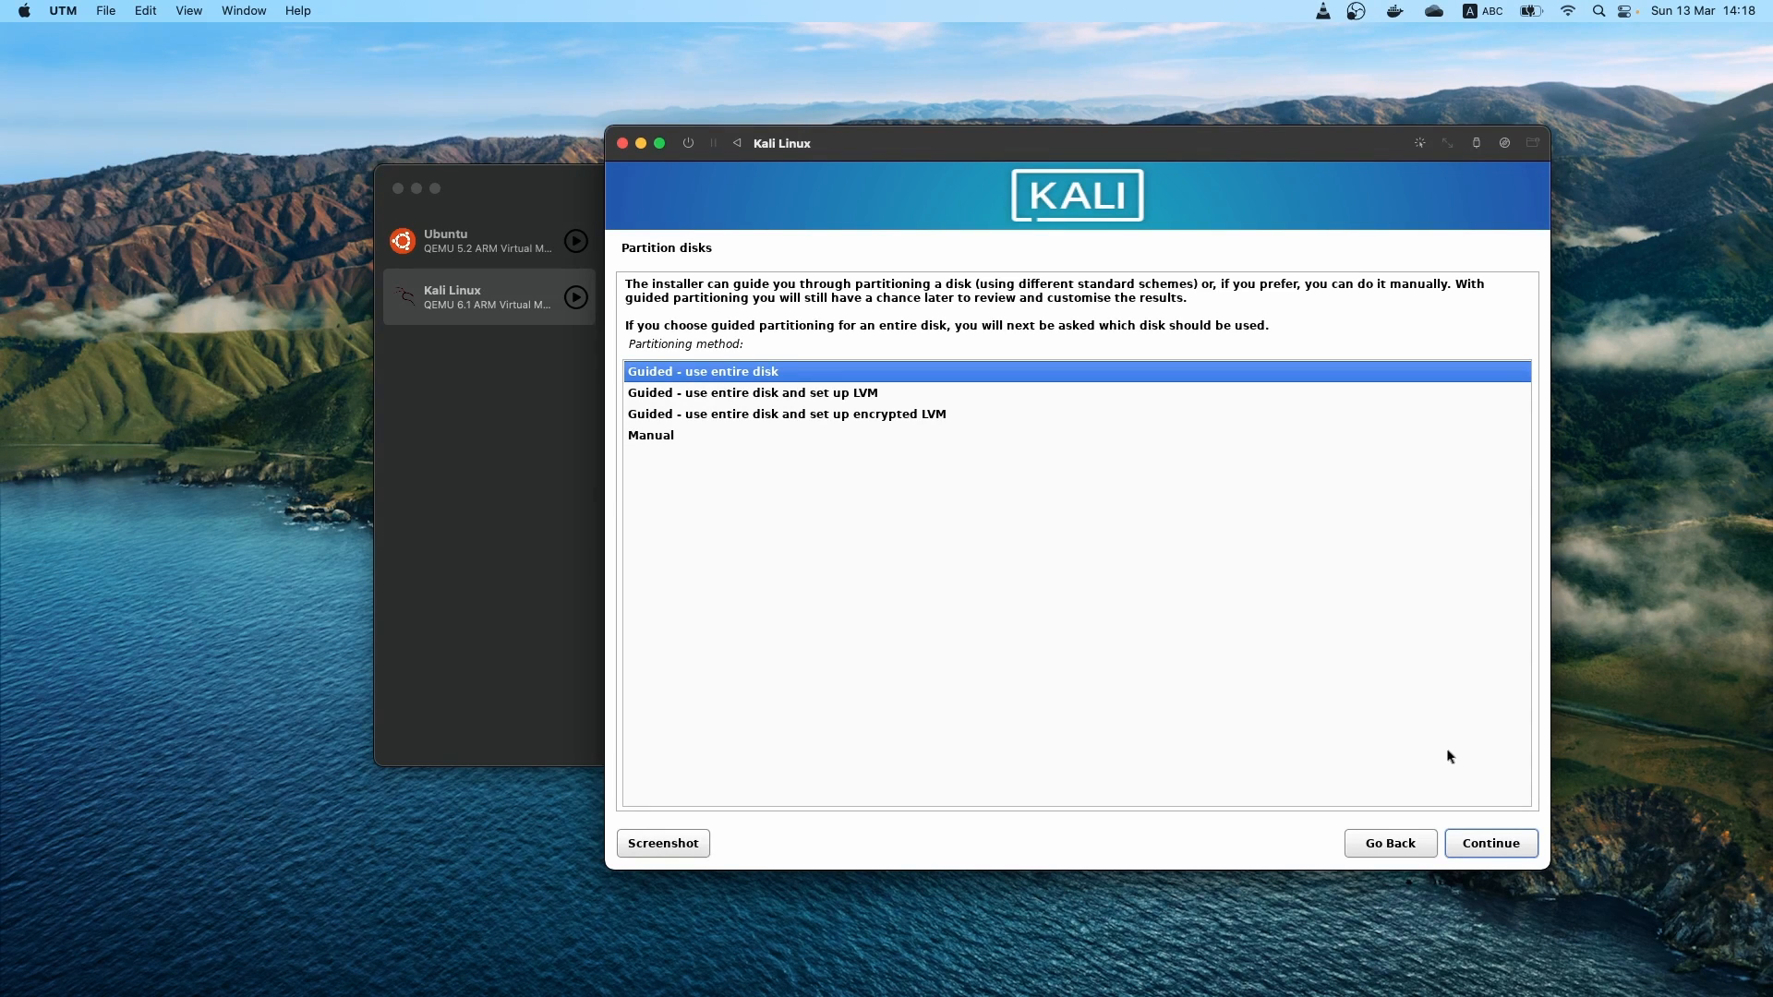
Partition /dev/nvme0n1 with Guided - use entire disk and all files in one partition, and write the changes to disk
key(Return)
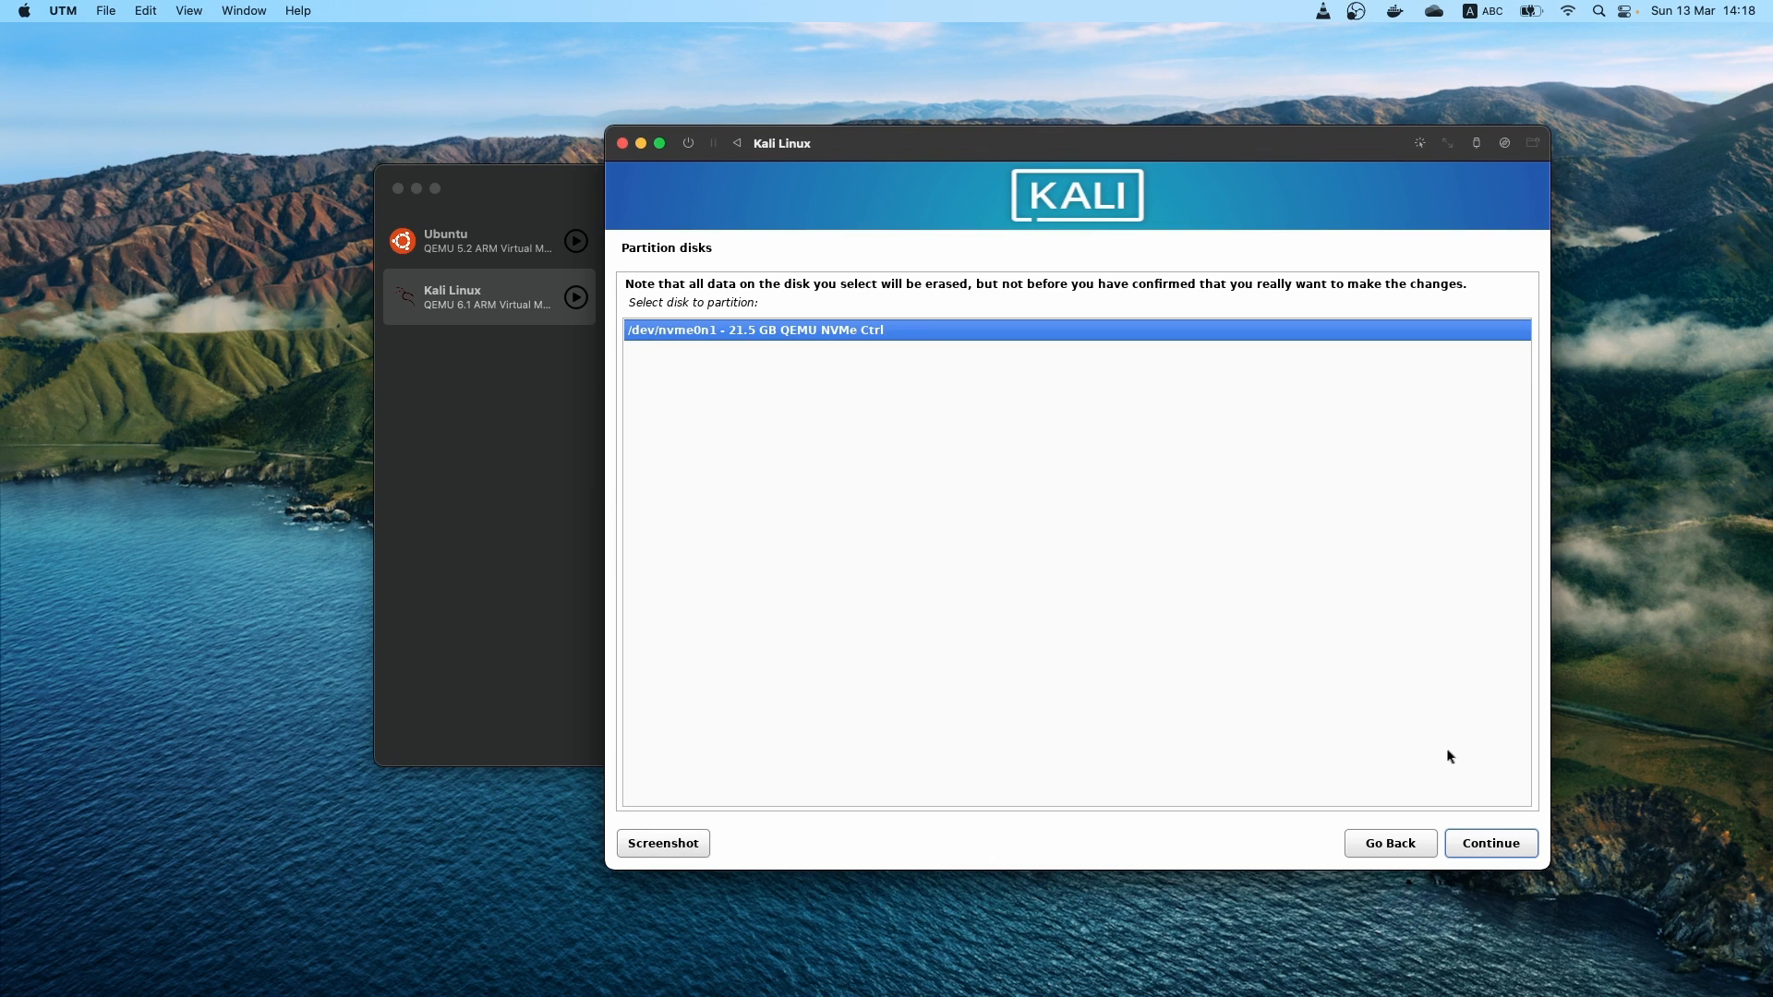
key(Return)
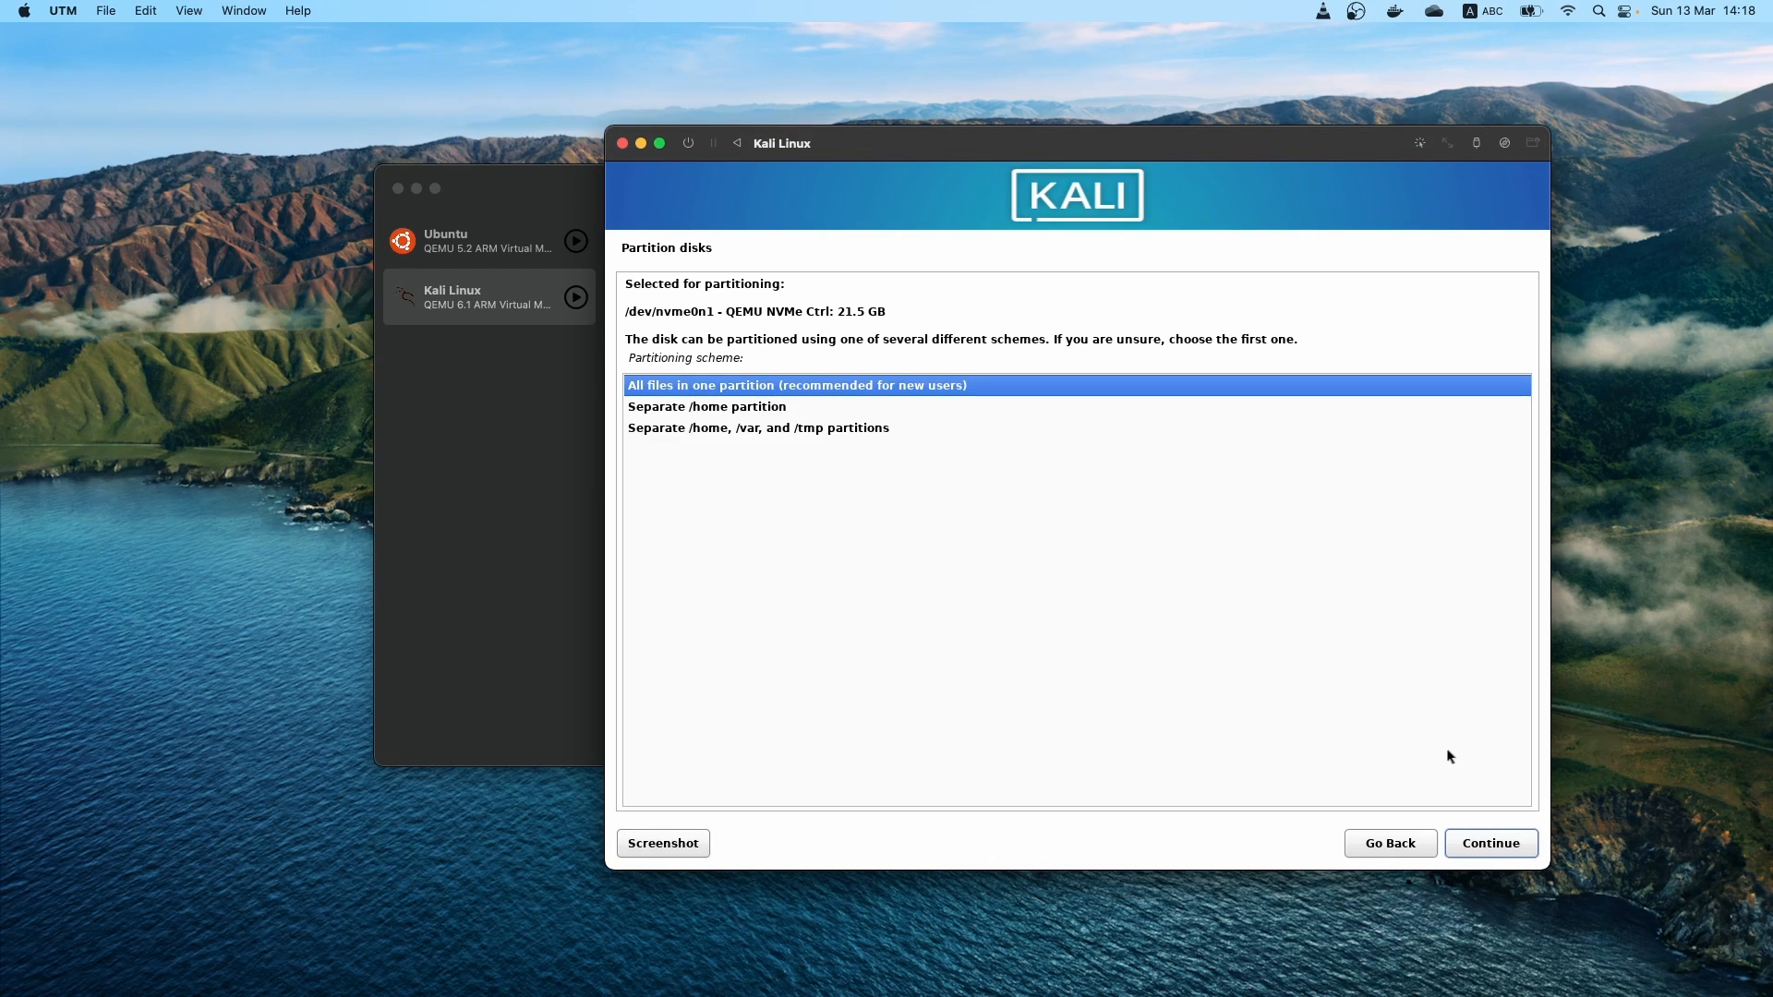
key(Return)
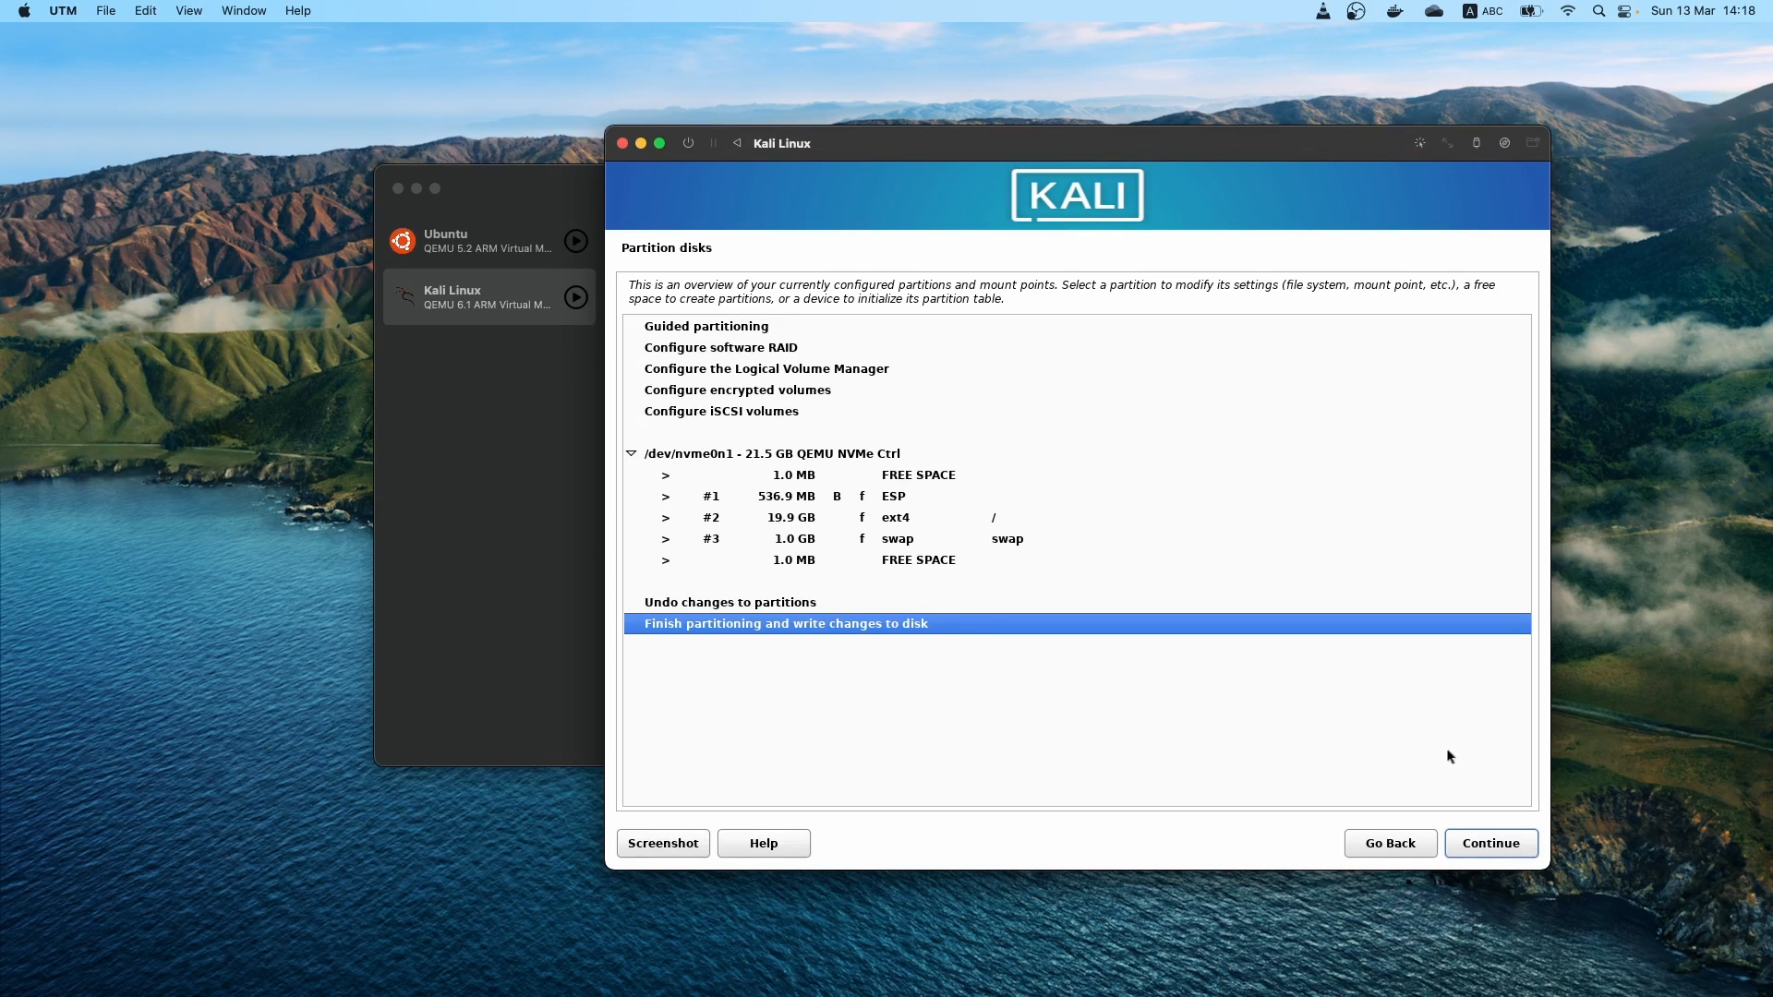
key(Return)
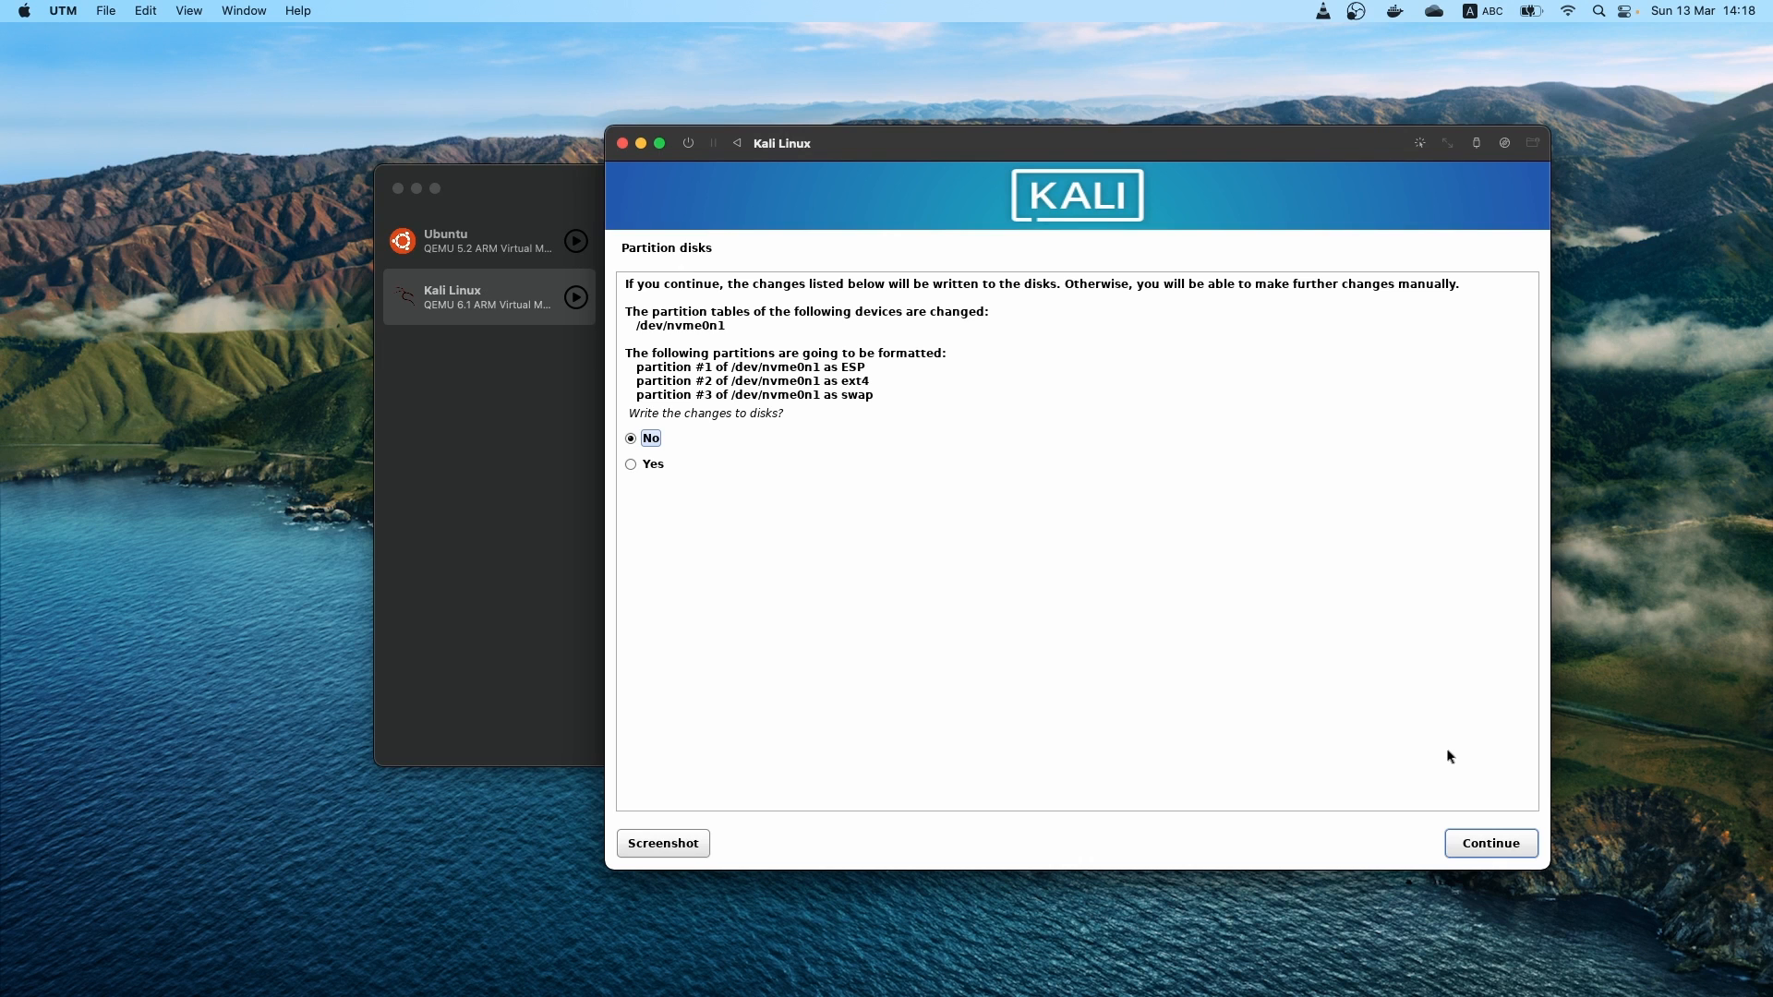
key(Down)
key(Return)
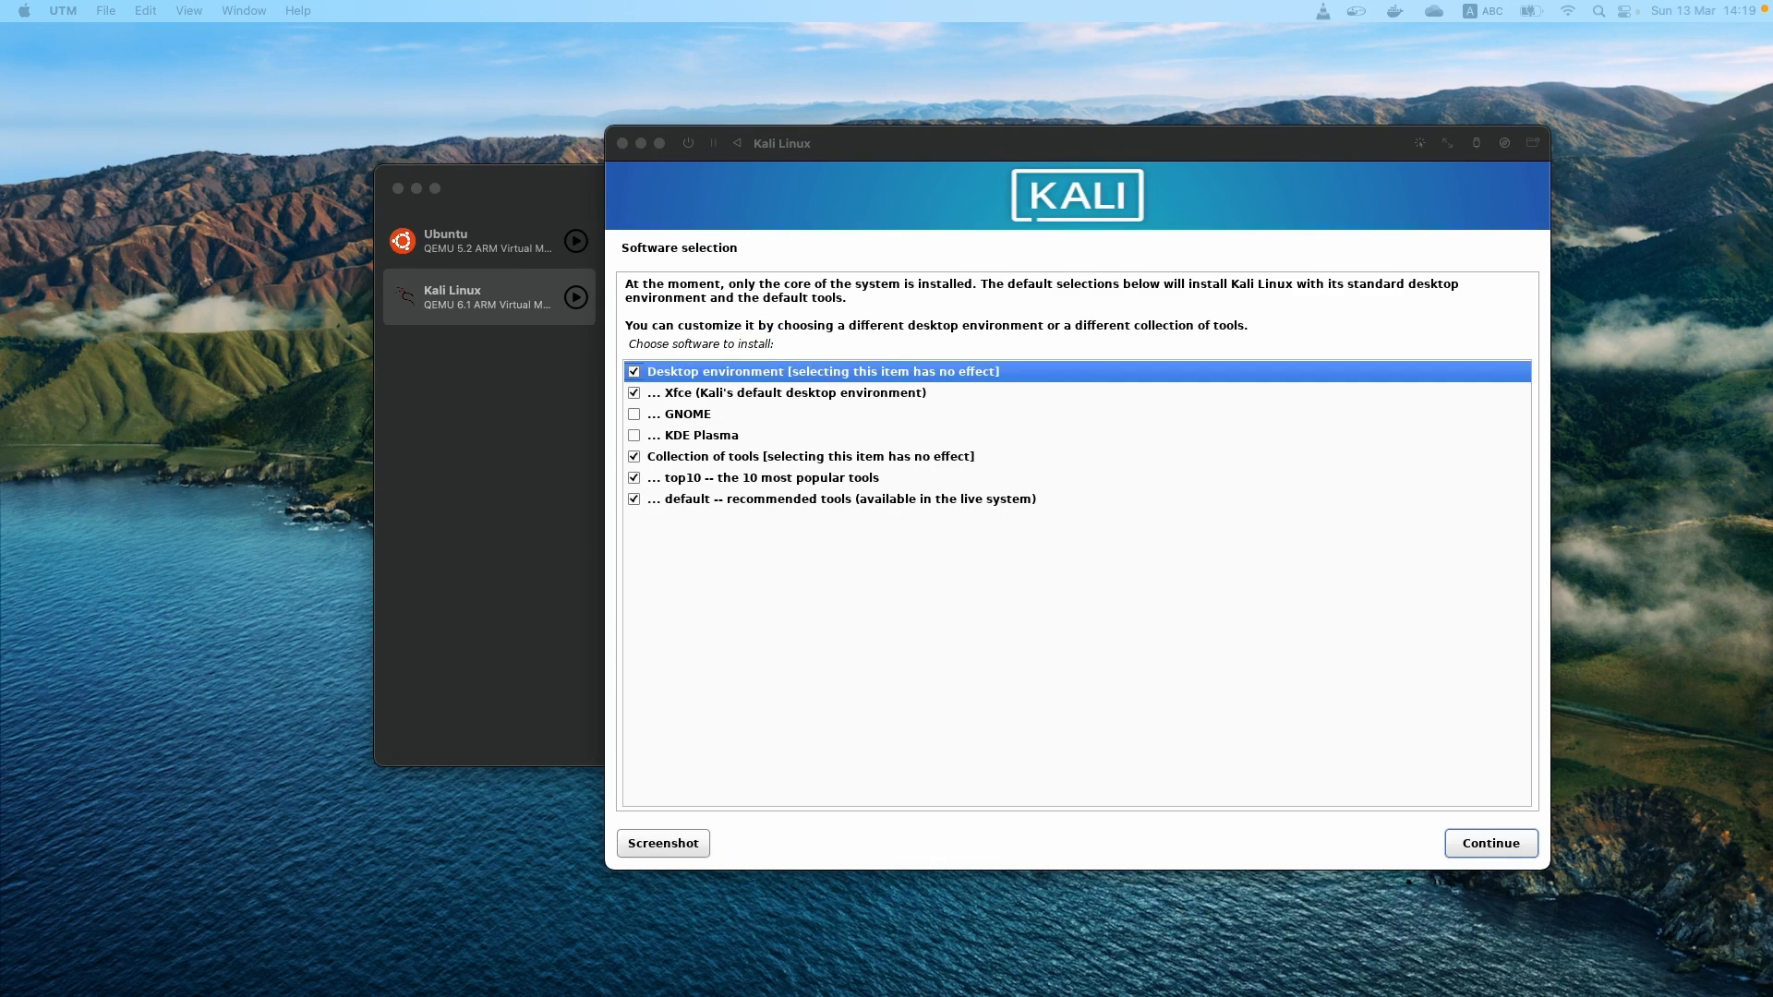
Add GNOME to the software selection alongside Xfce and the top10 and default tools, and start installing the software
click(1469, 670)
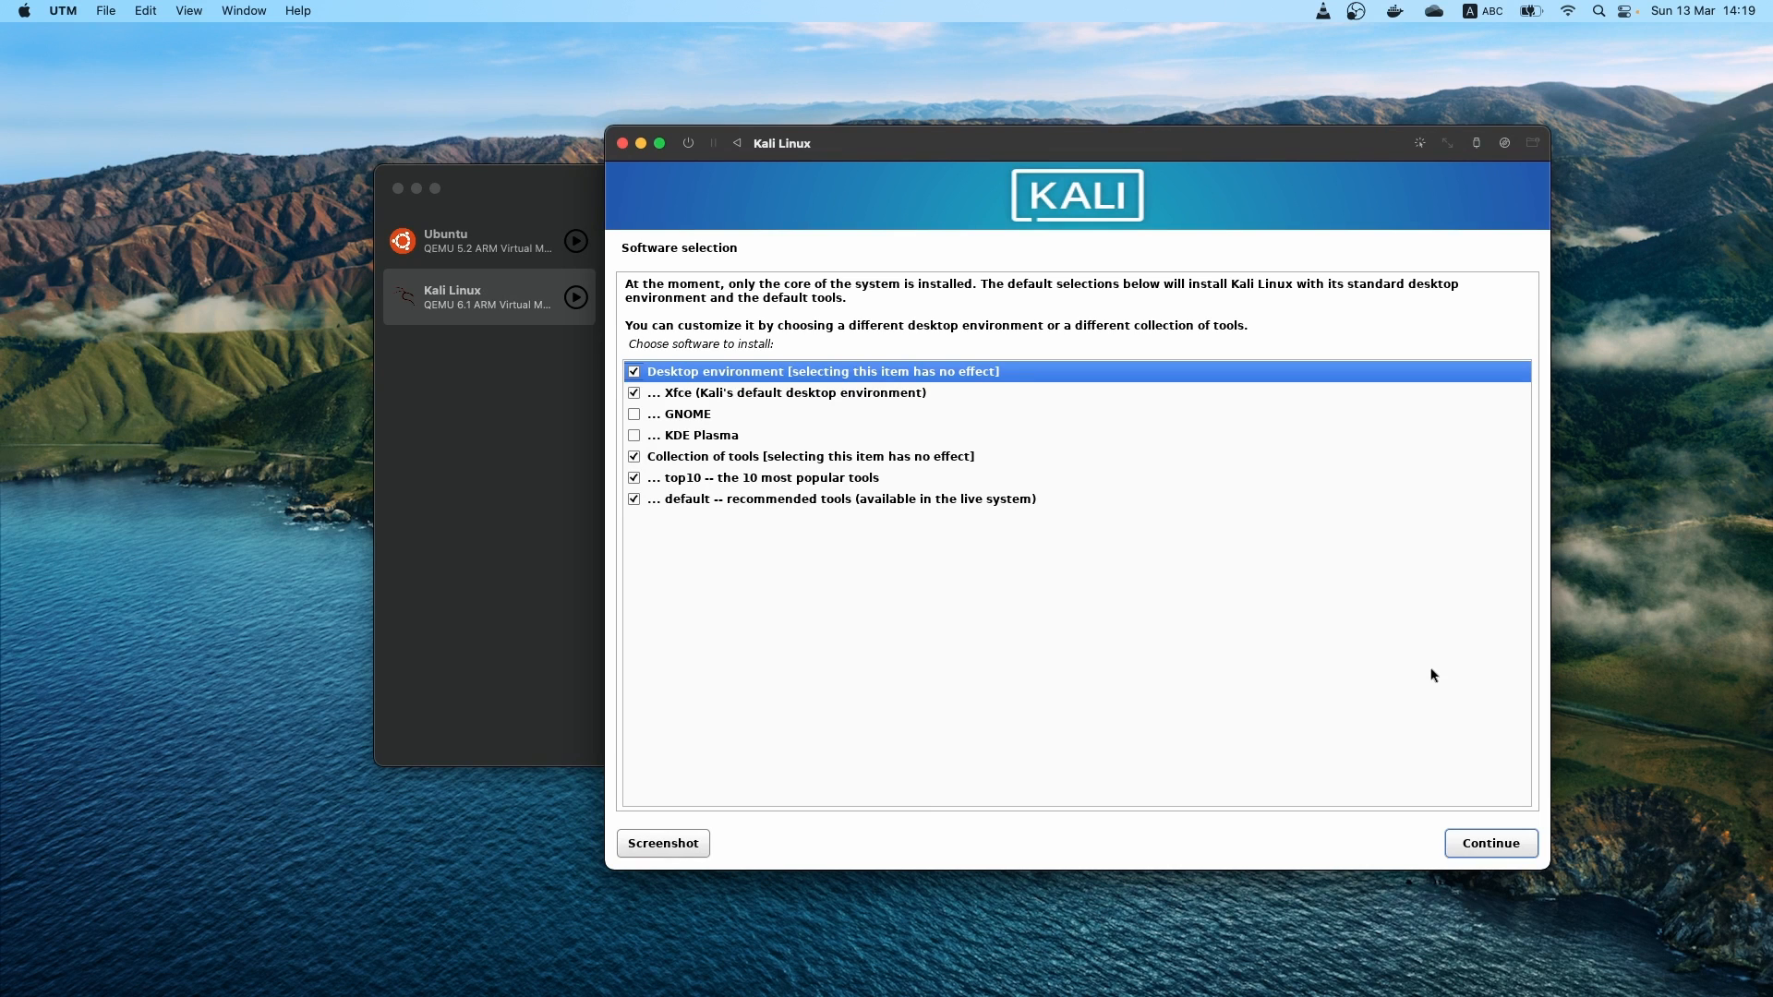
key(Down)
key(Down)
key(Down)
key(Up)
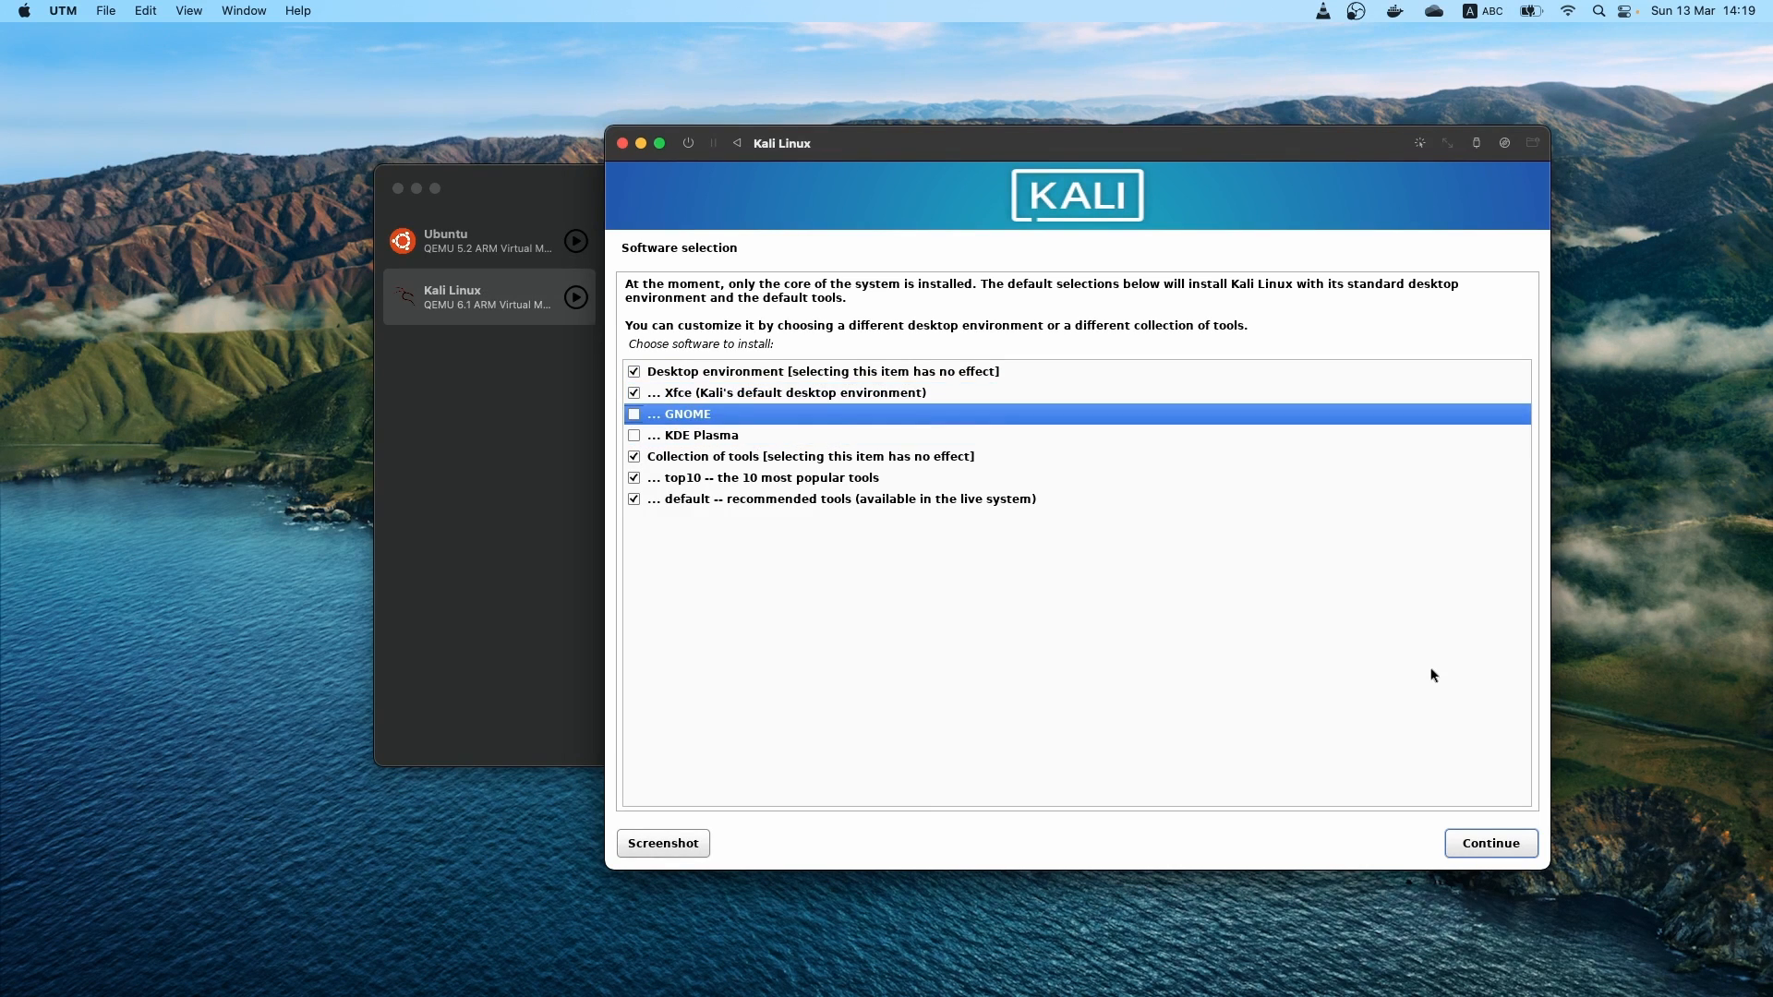
key(Down)
key(Down)
key(Down)
key(Down)
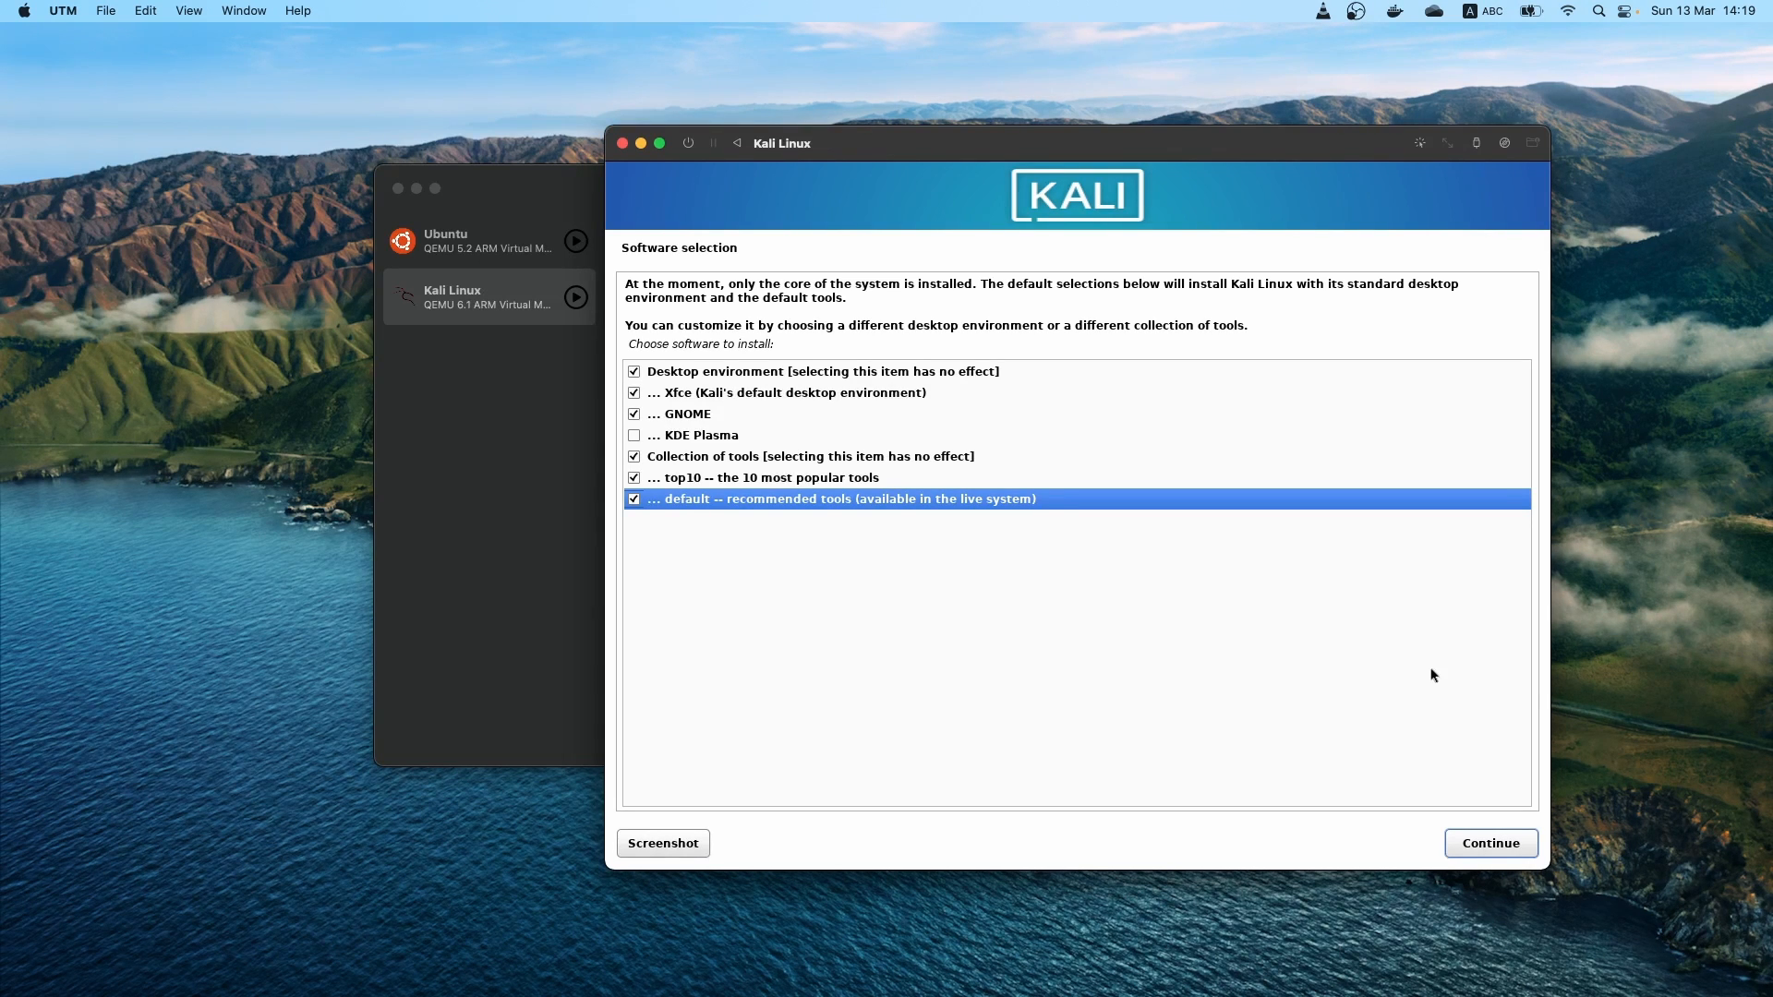
key(Tab)
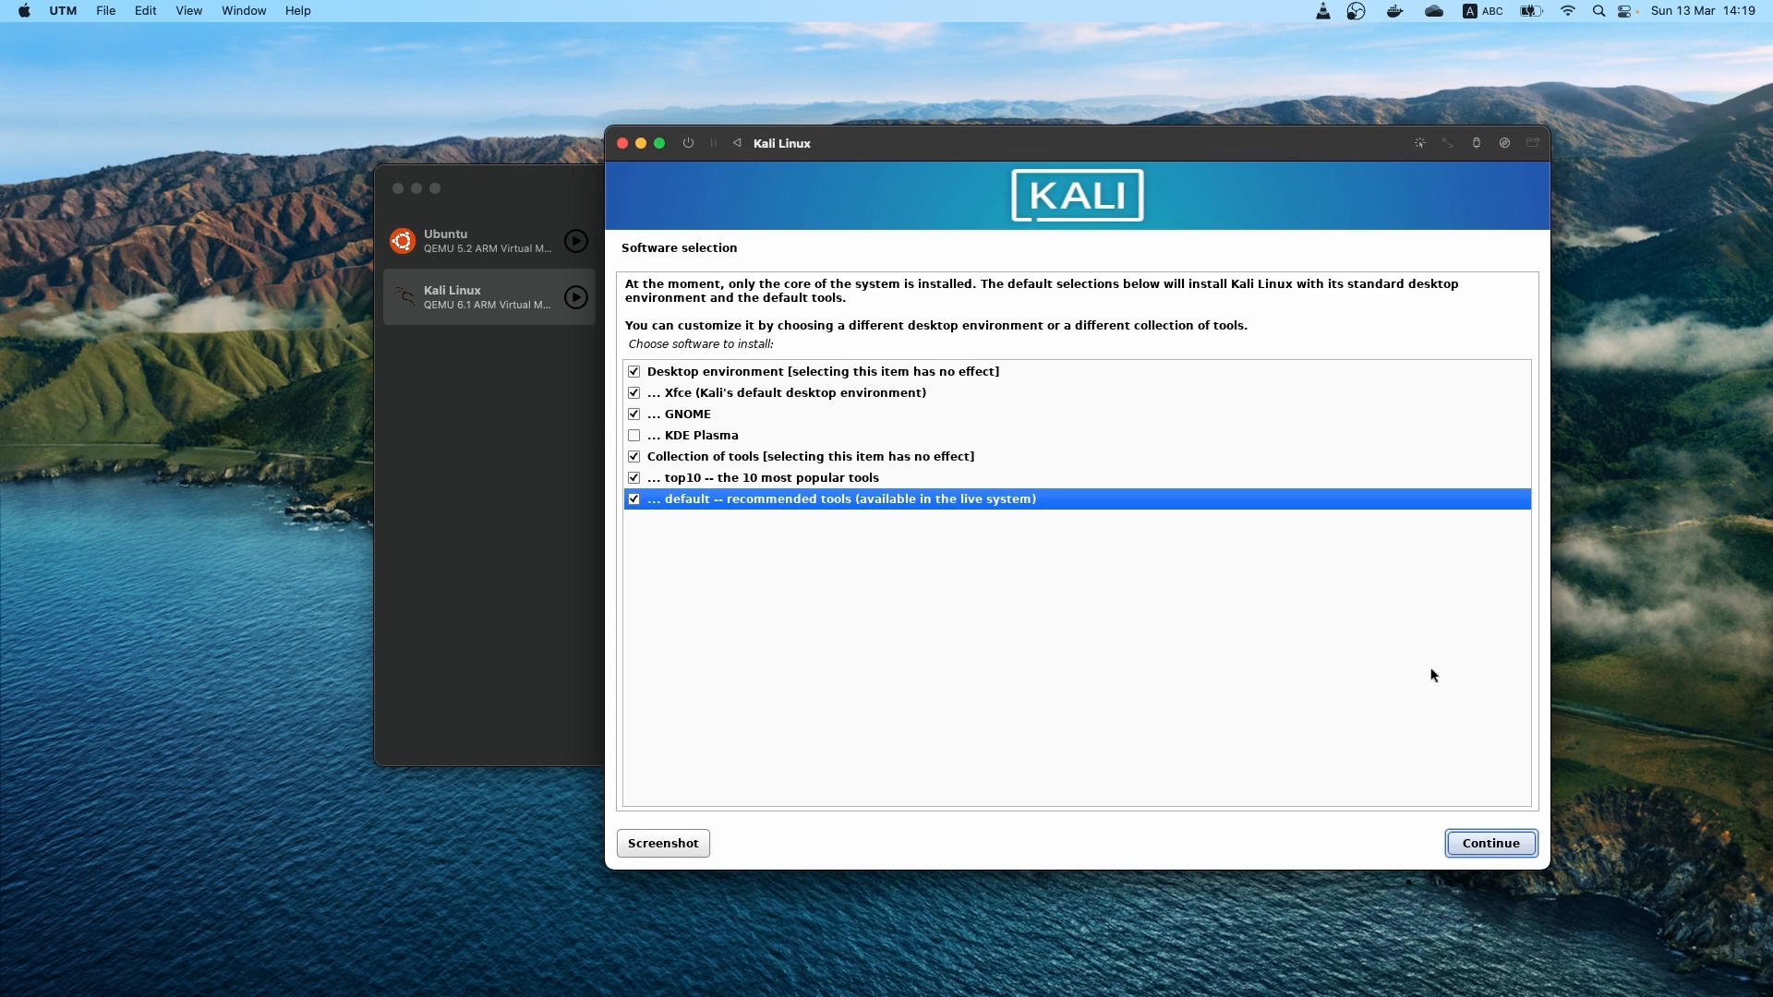
key(Return)
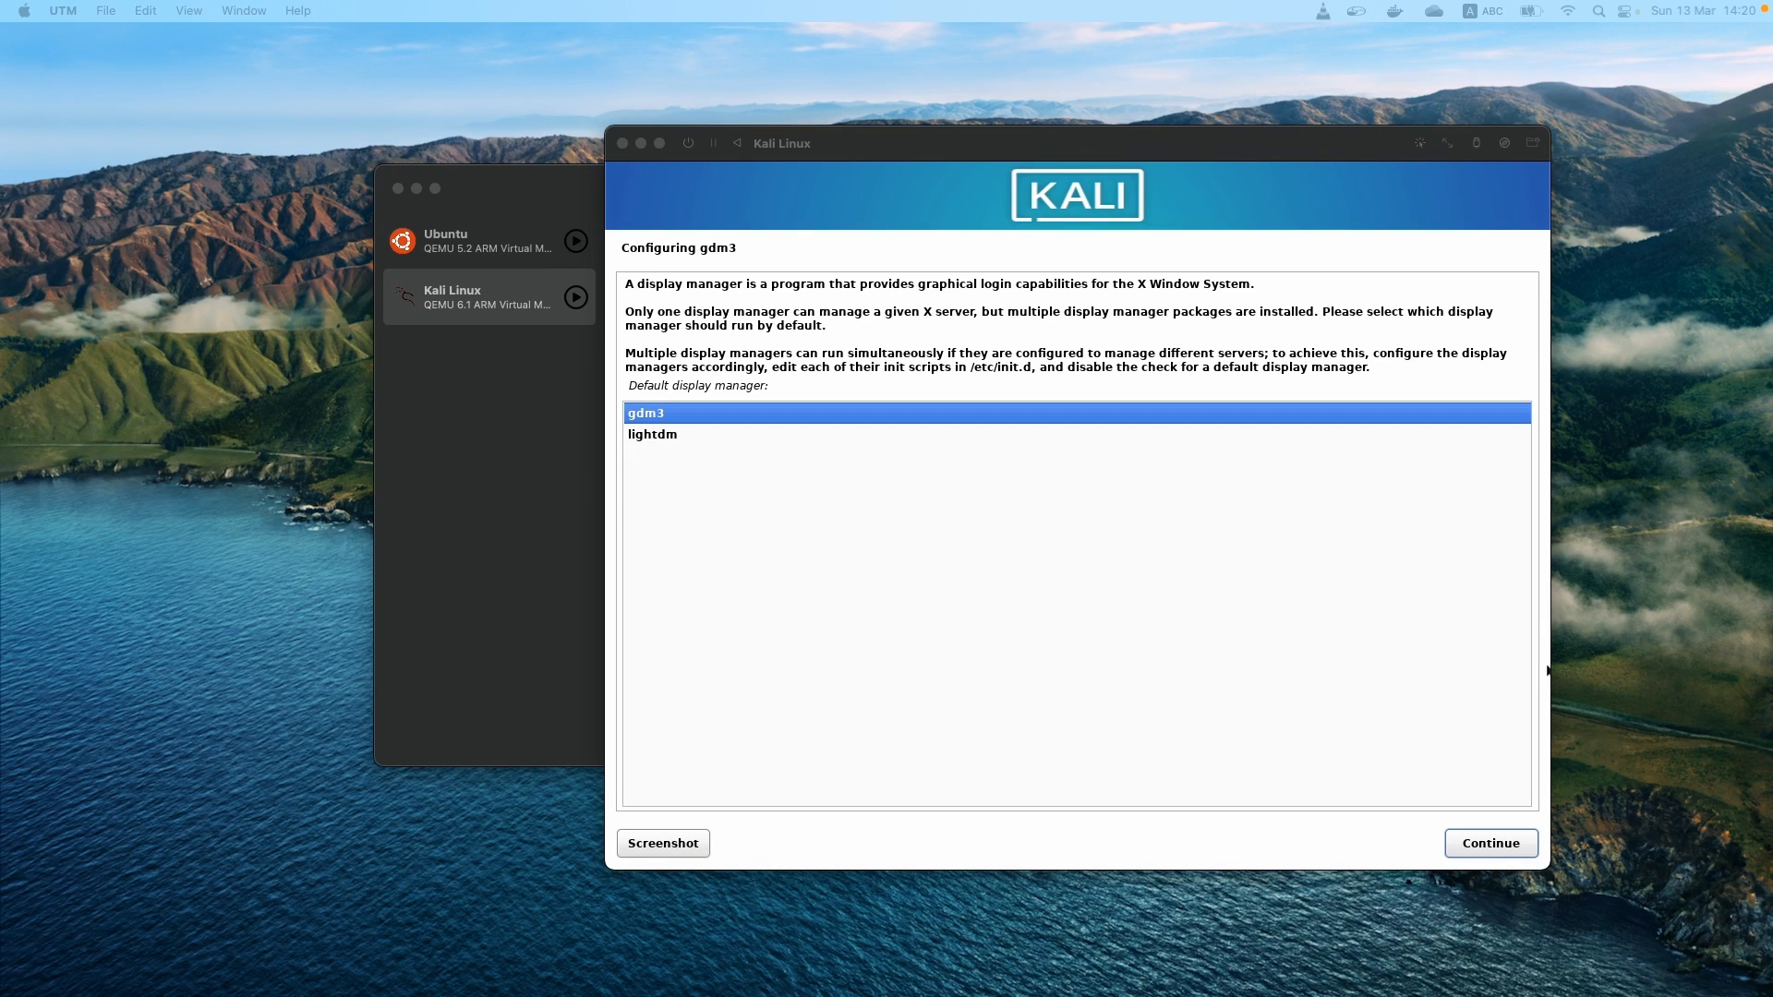
Accept gdm3 as the default display manager, and finish the installation by rebooting into the new system
click(1549, 670)
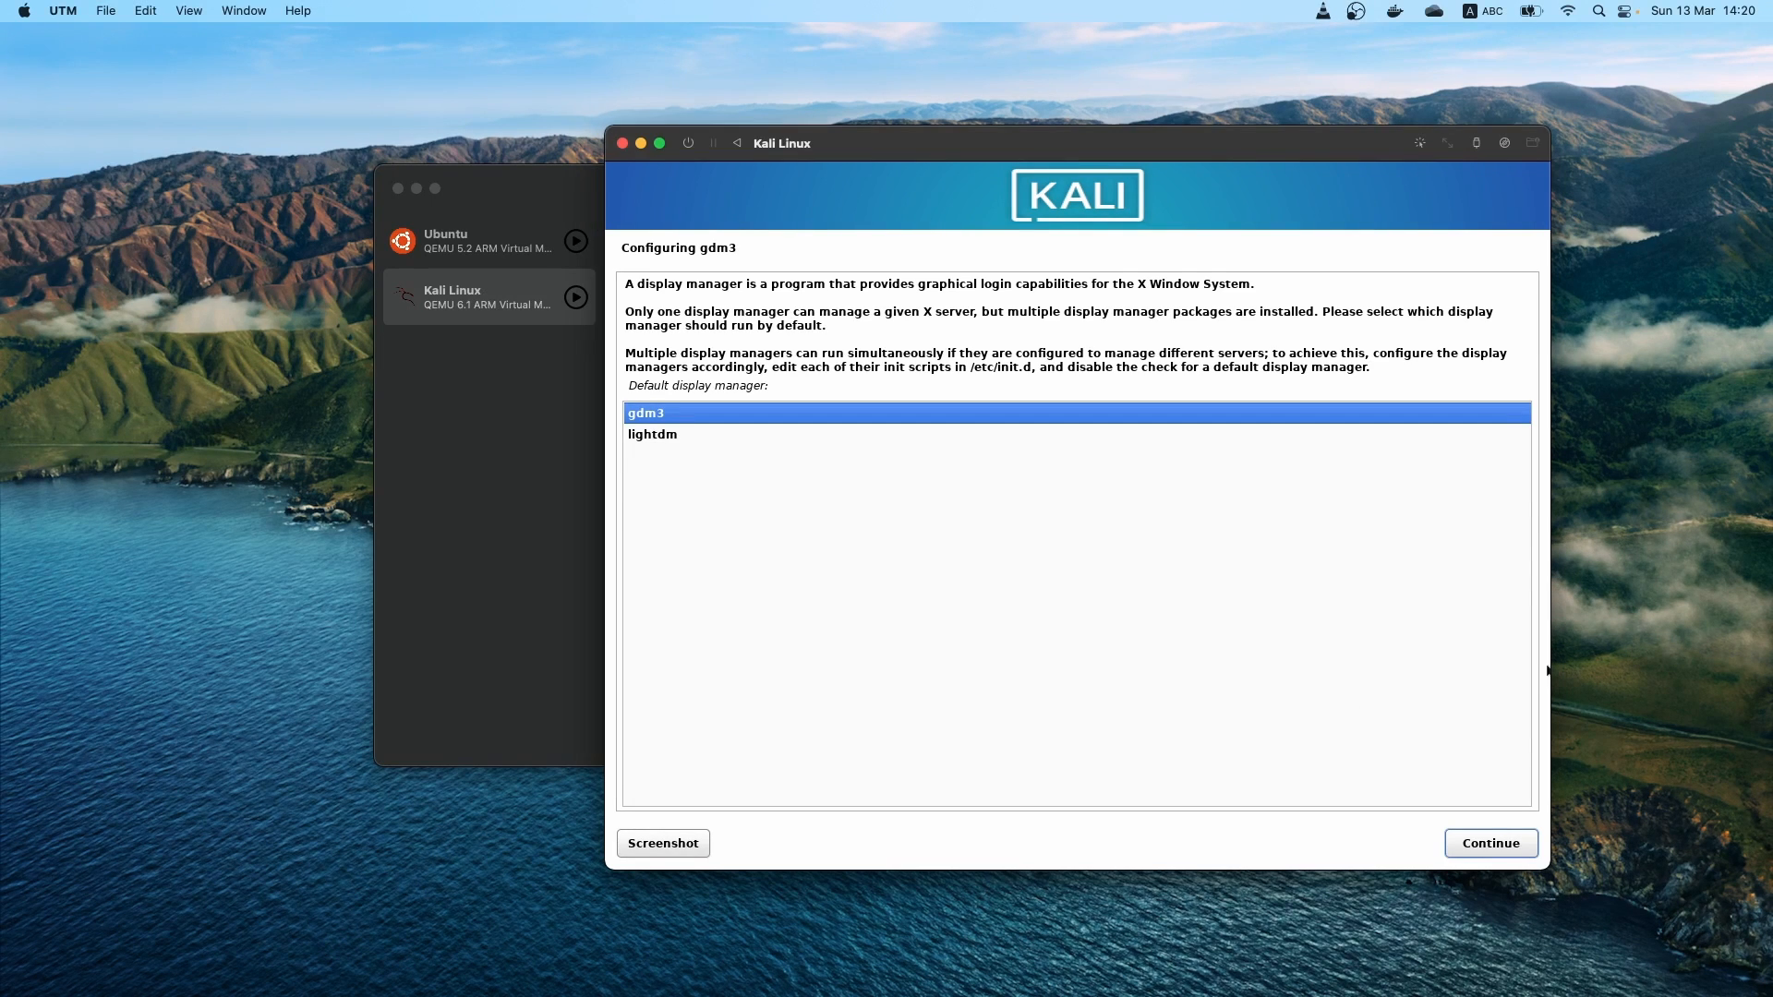
key(Return)
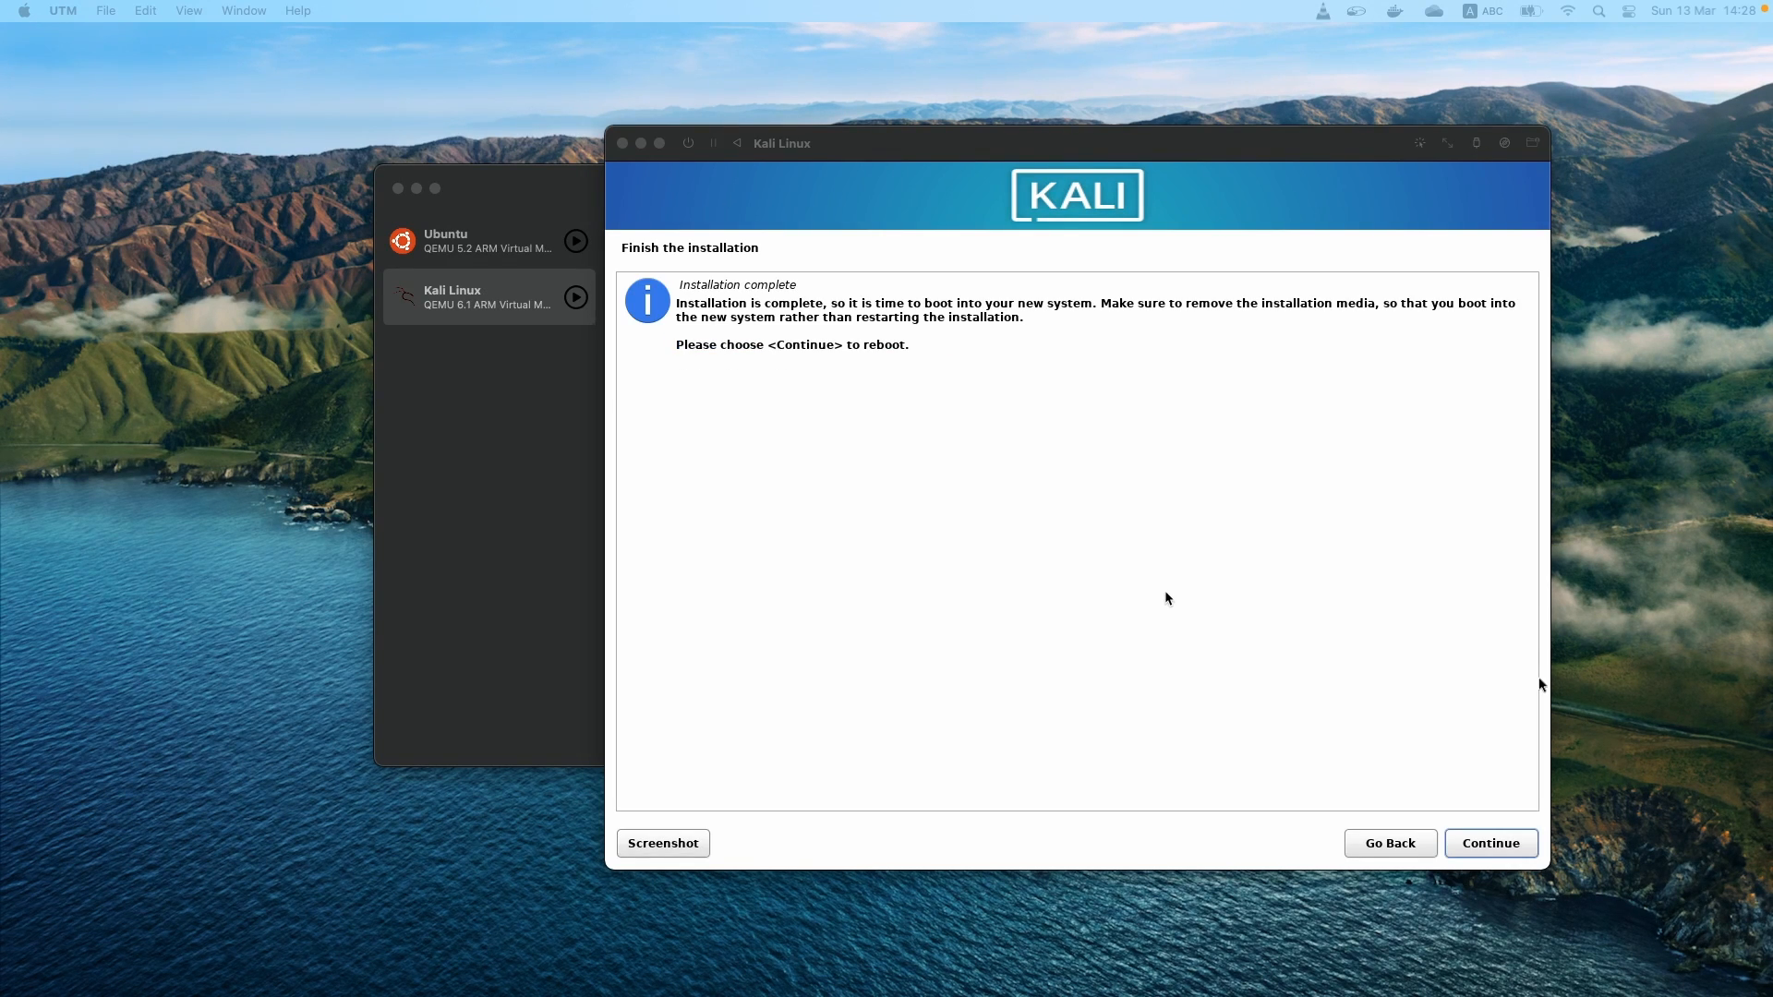
click(1540, 685)
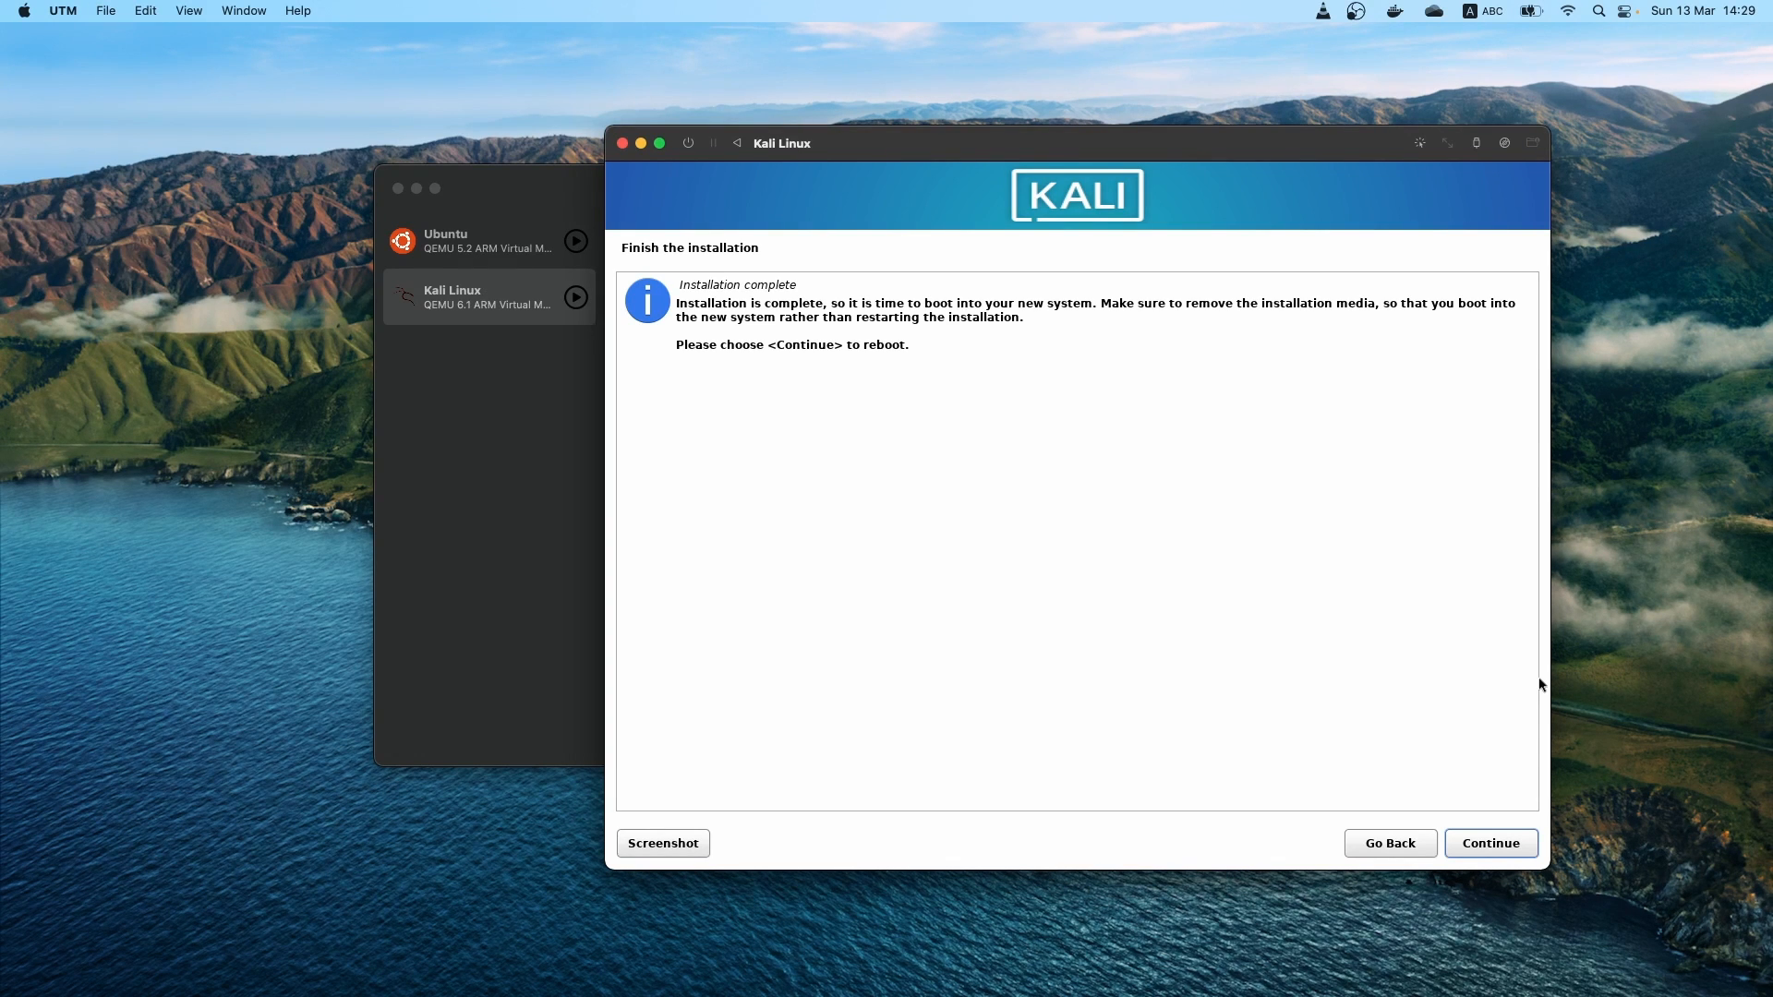
key(Return)
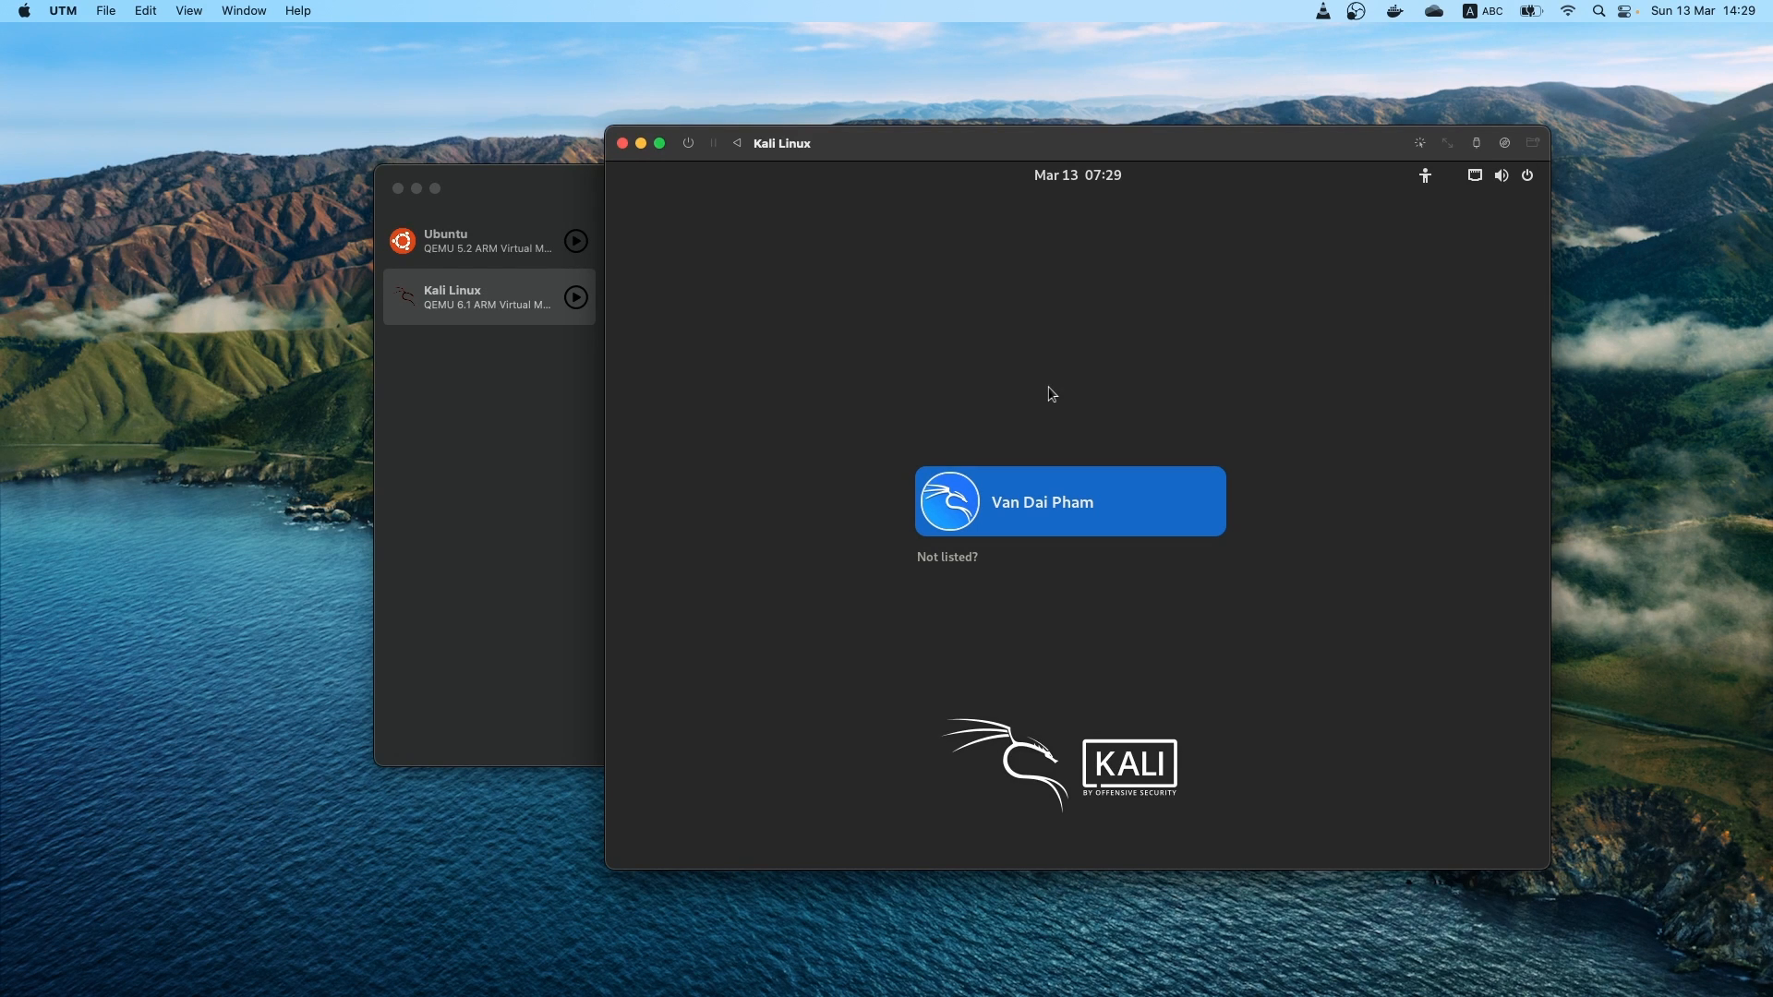
Log in to the listed user account with its password and leave the activities overview for the desktop
key(Return)
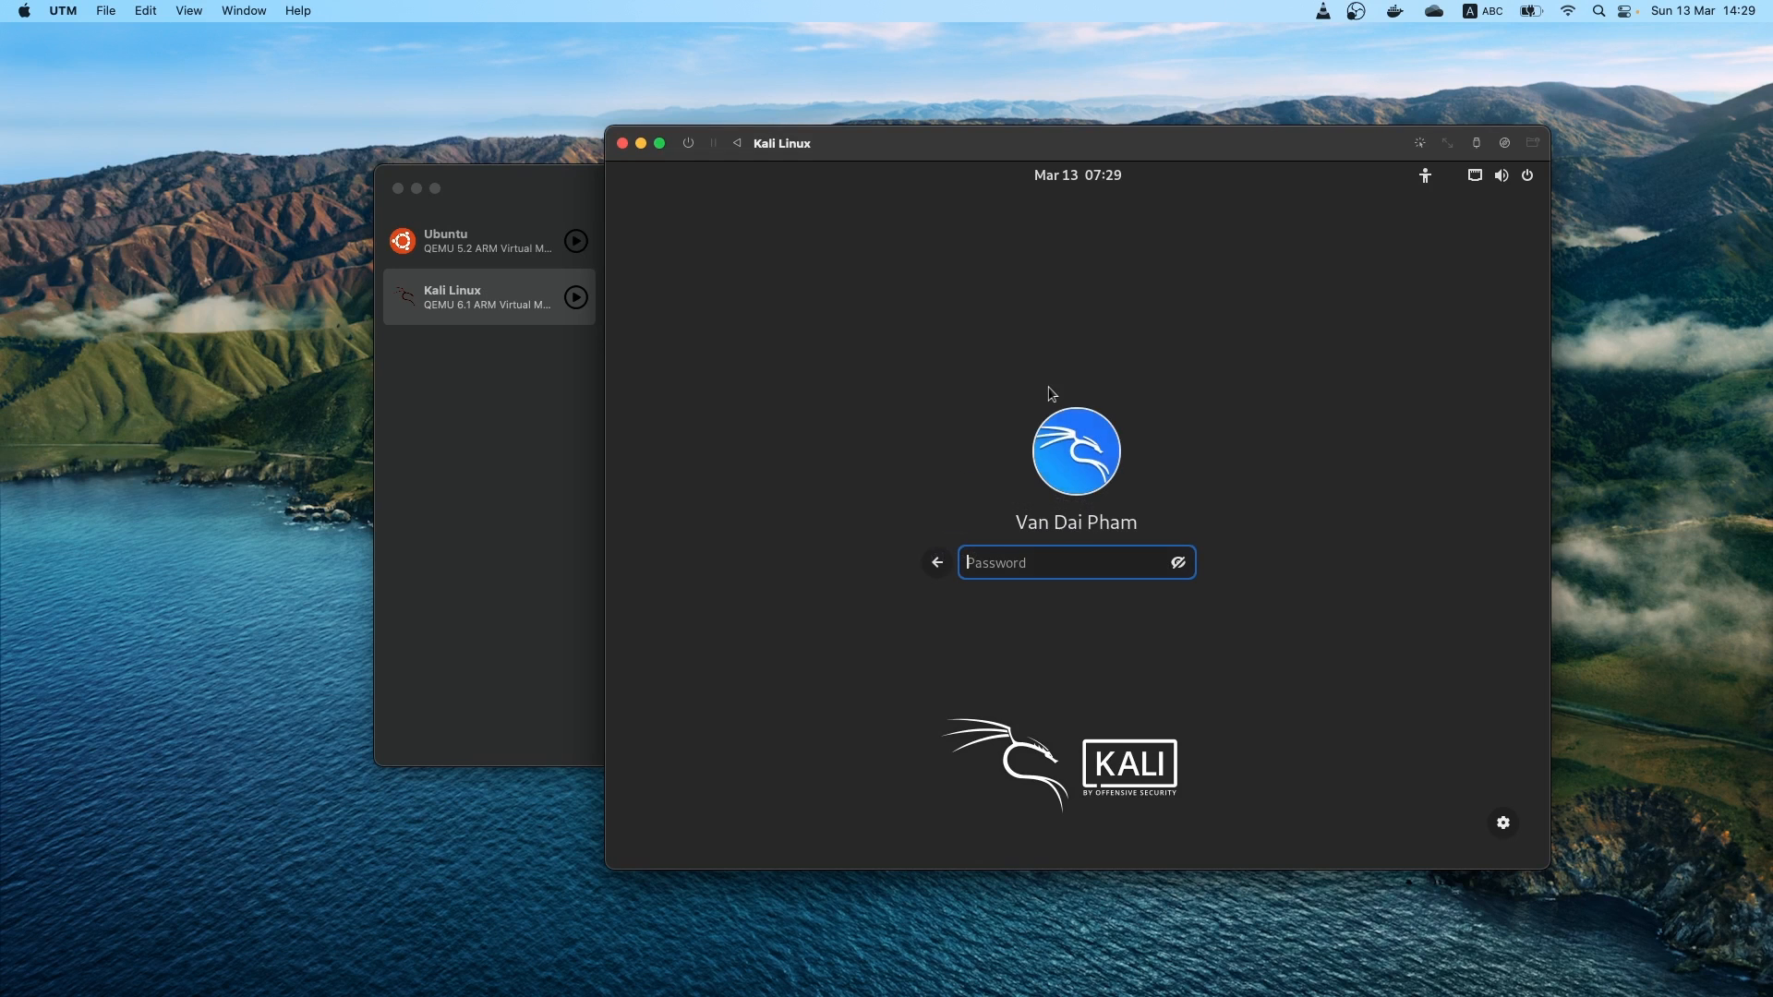
text(*****)
key(Return)
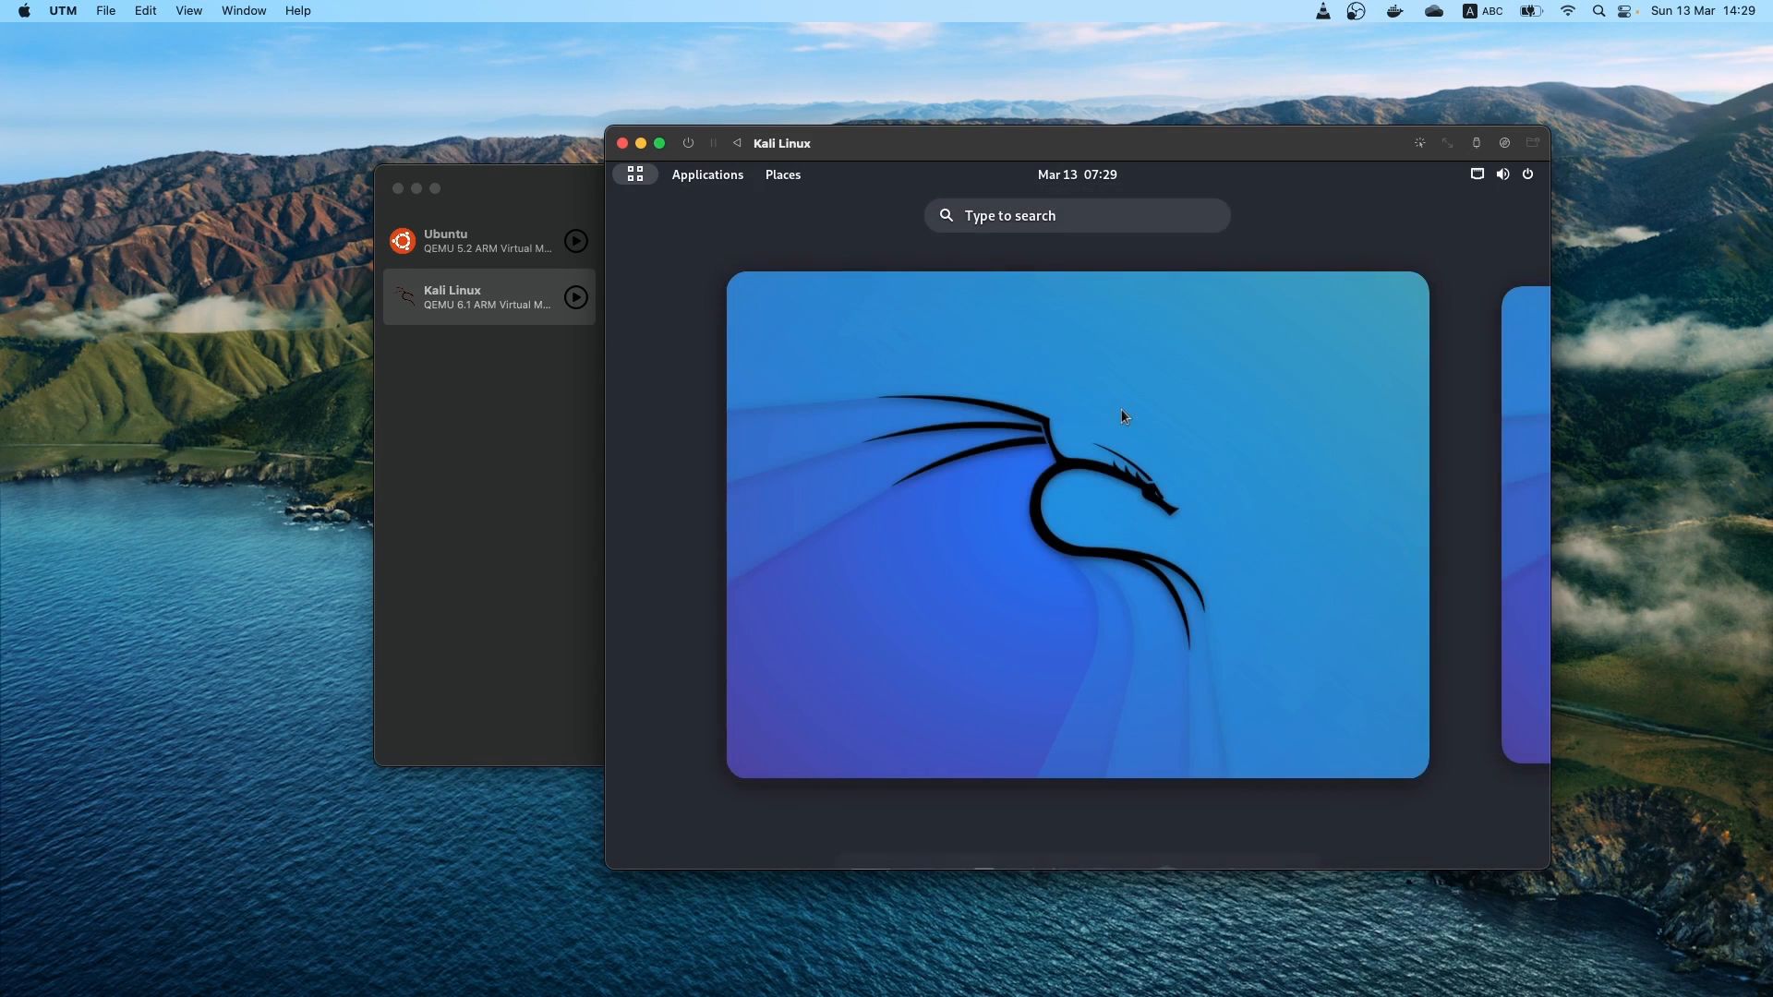
click(1018, 536)
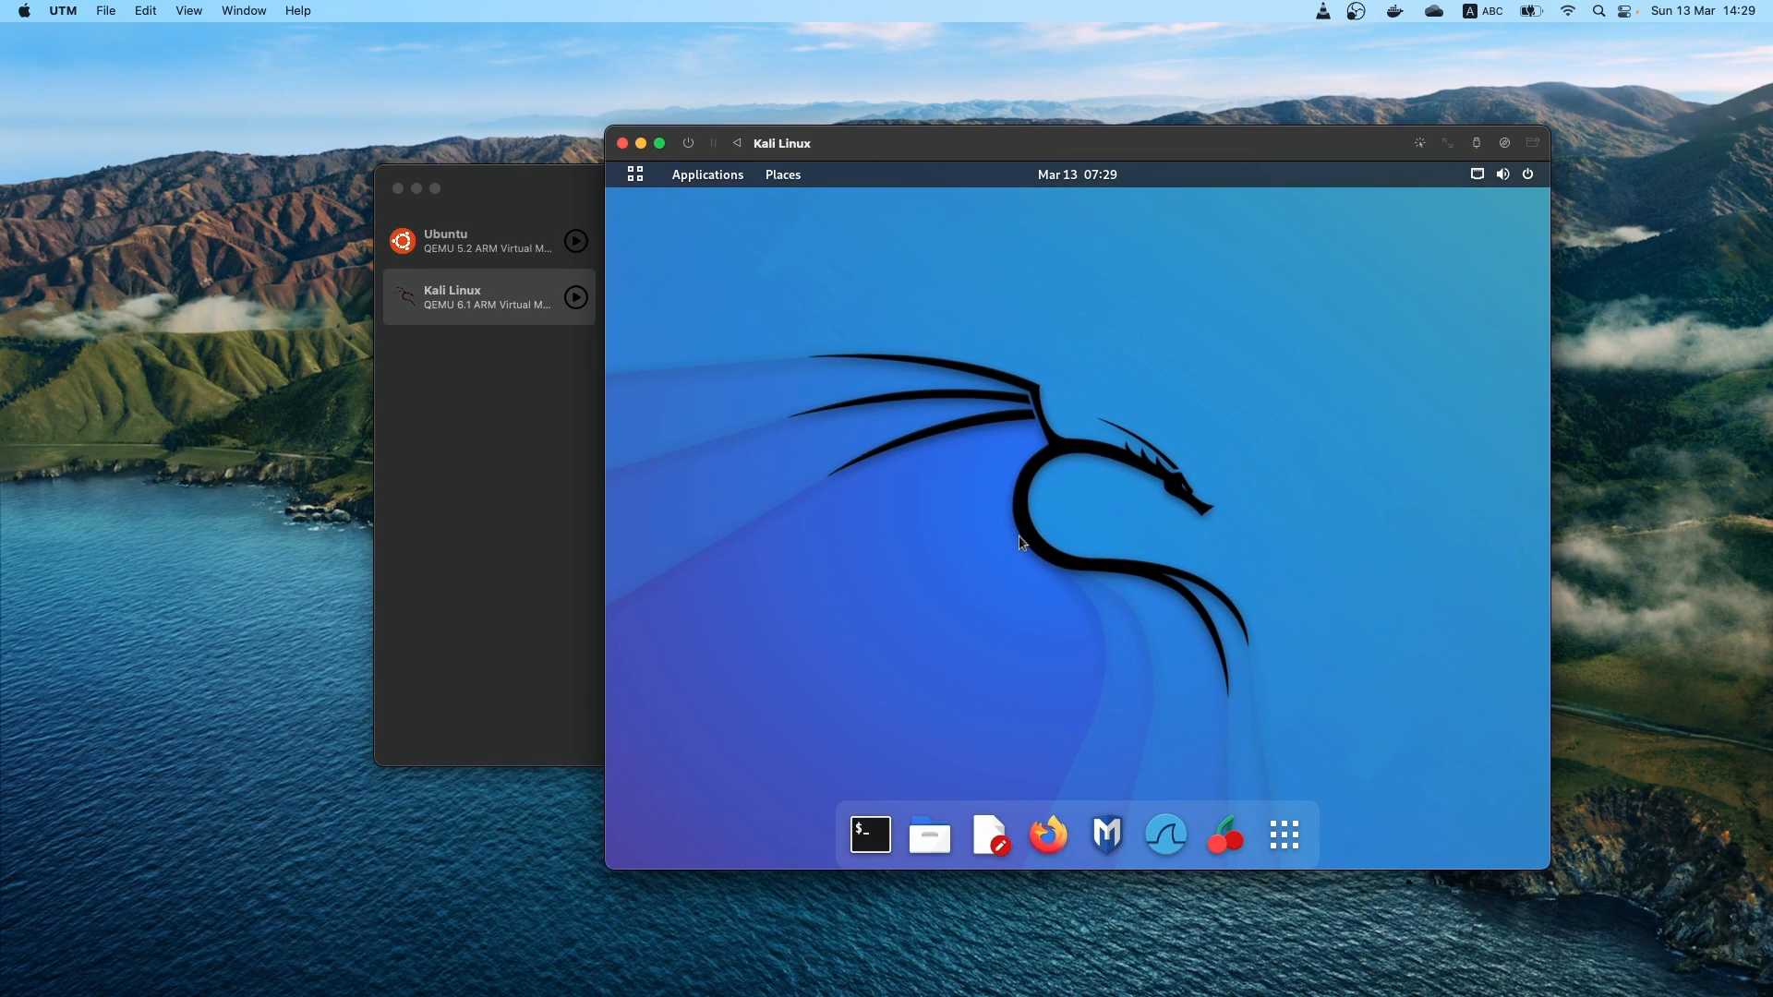
Check the network in a terminal with ifconfig and ping google.com, stopping the ping after a few replies
click(870, 835)
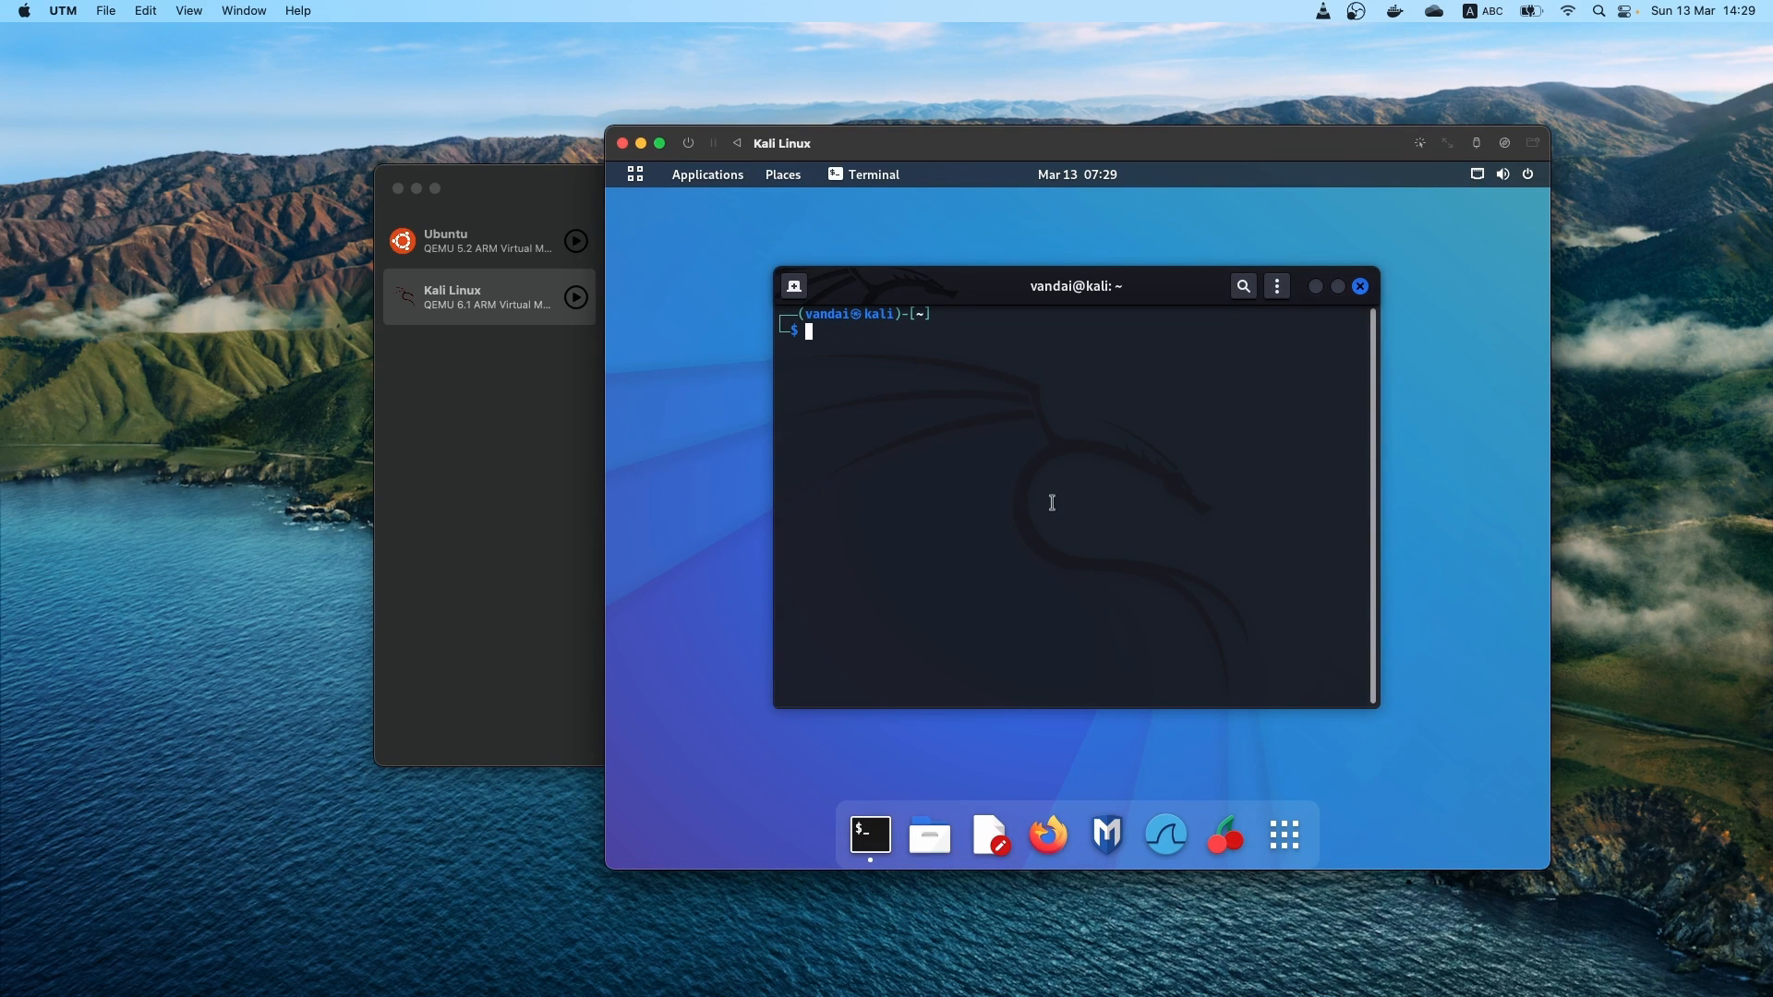
text(ifcon)
text(ping ya.)
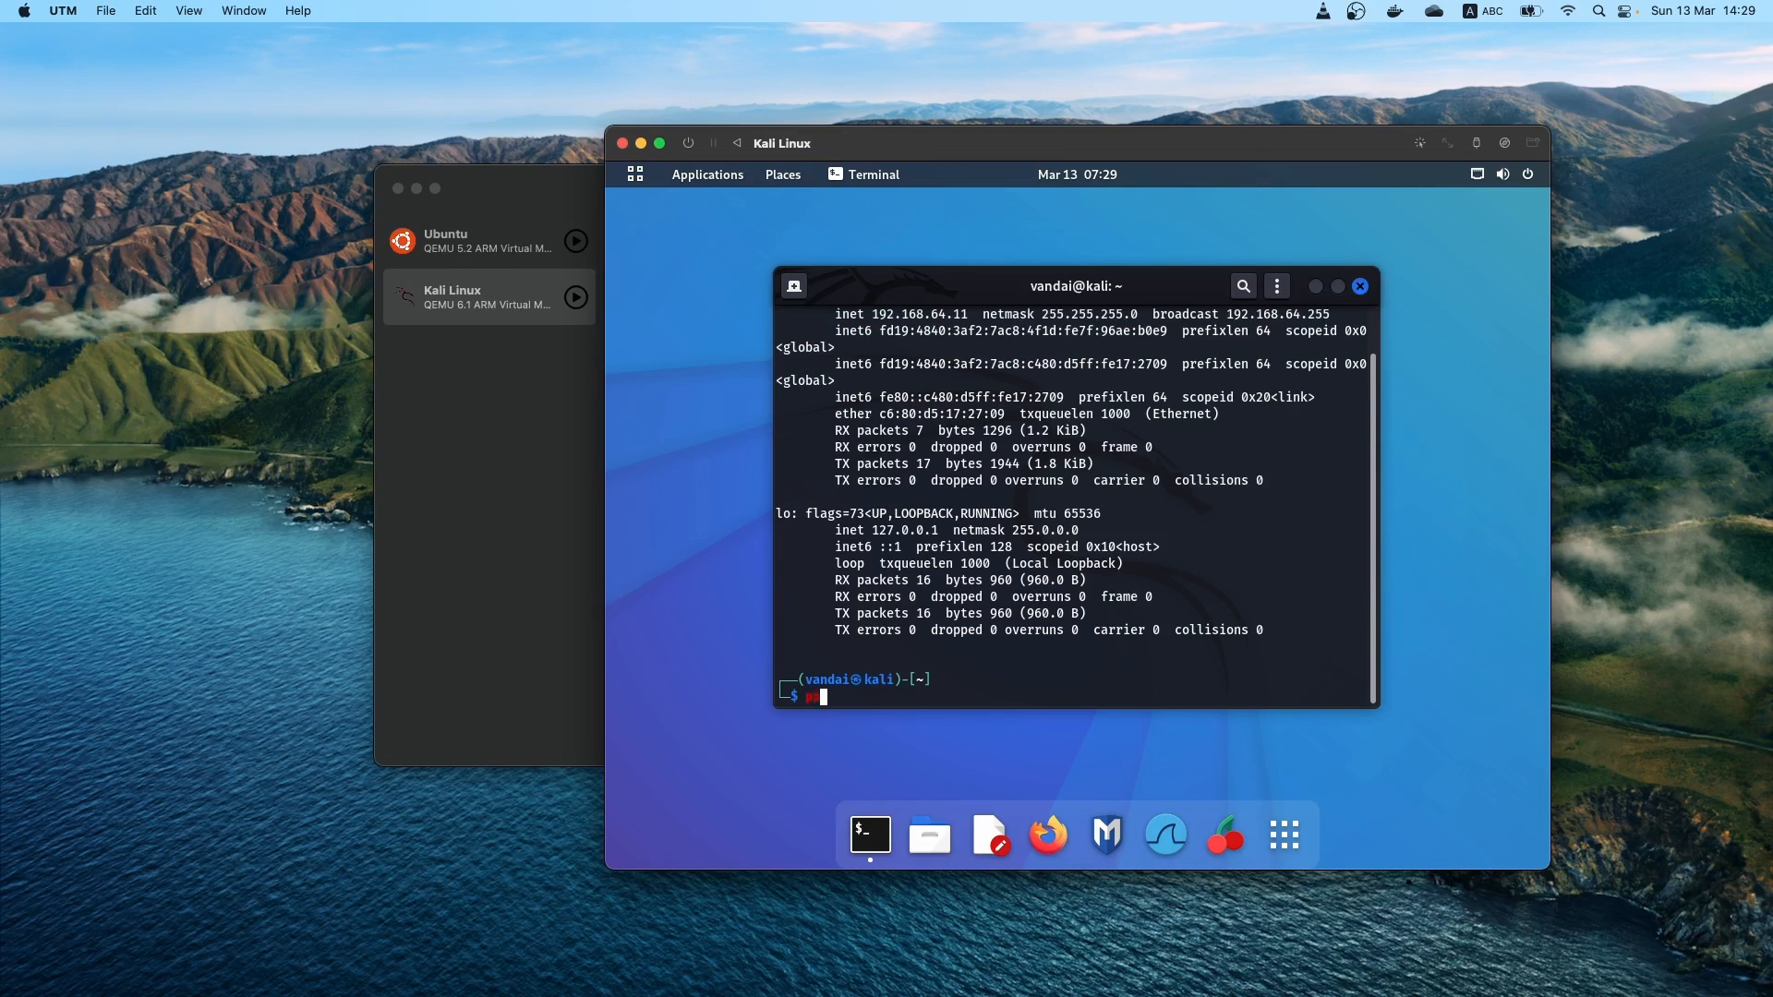
key(BackSpace)
key(BackSpace)
text(google.com)
key(Return)
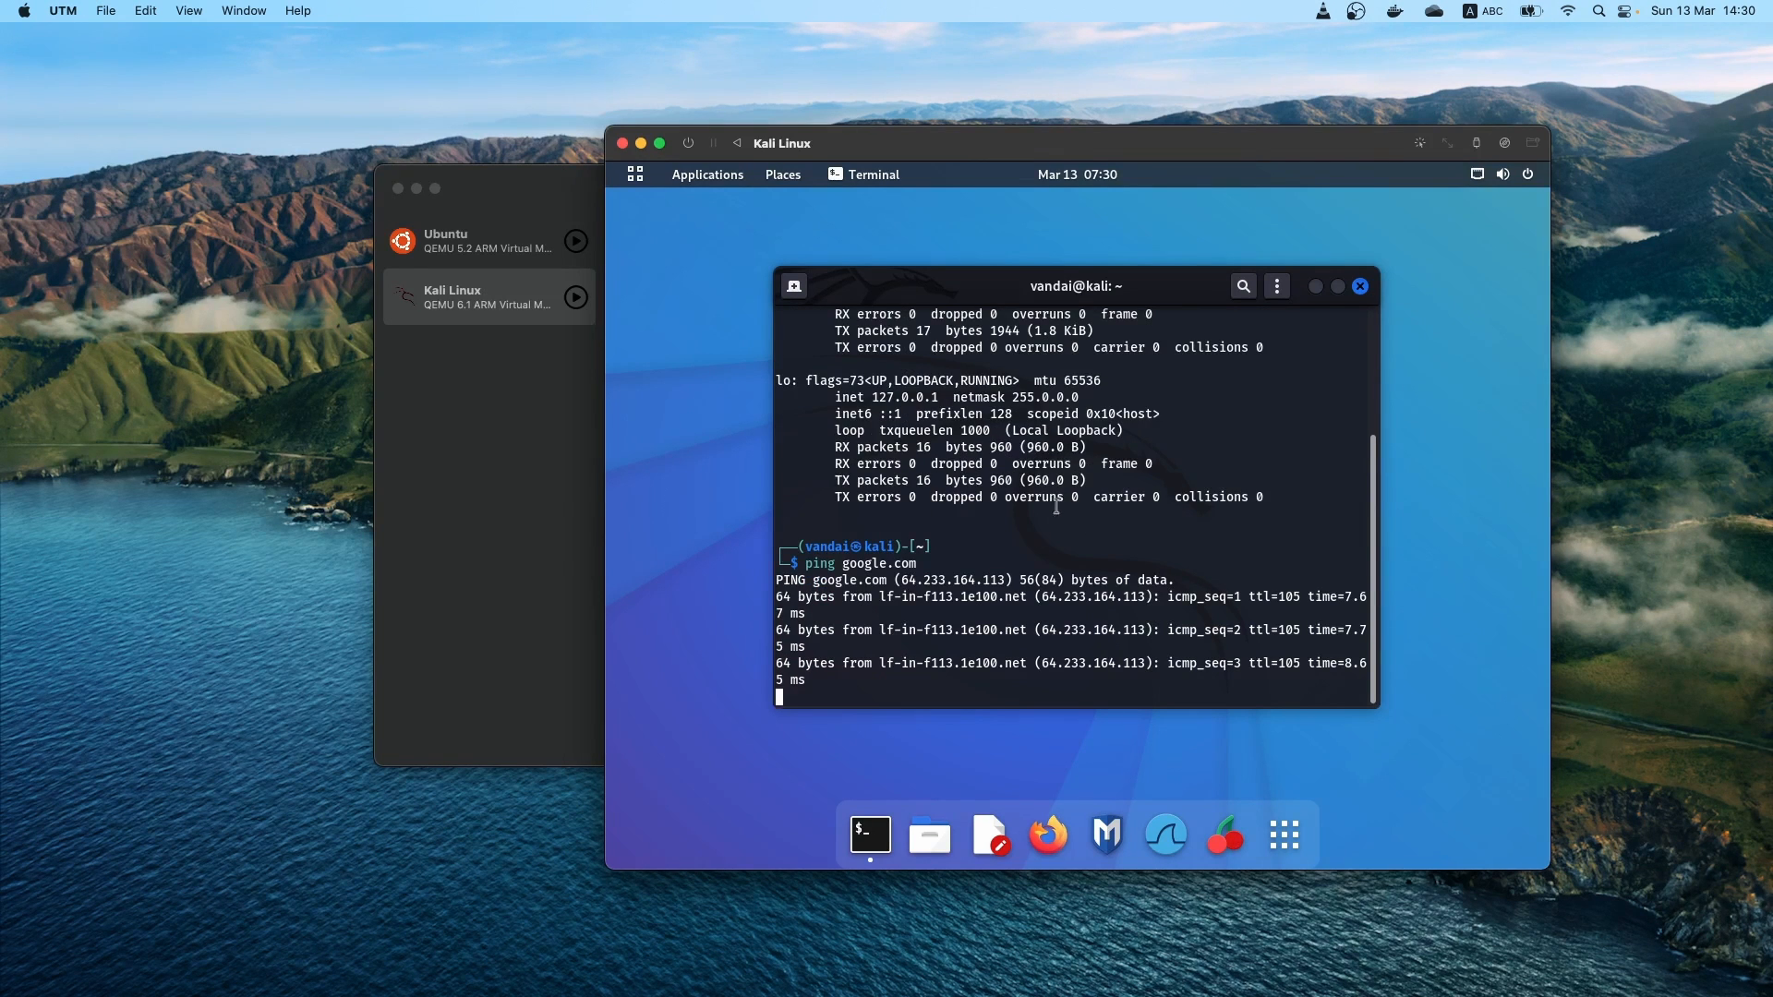
key(ctrl+c)
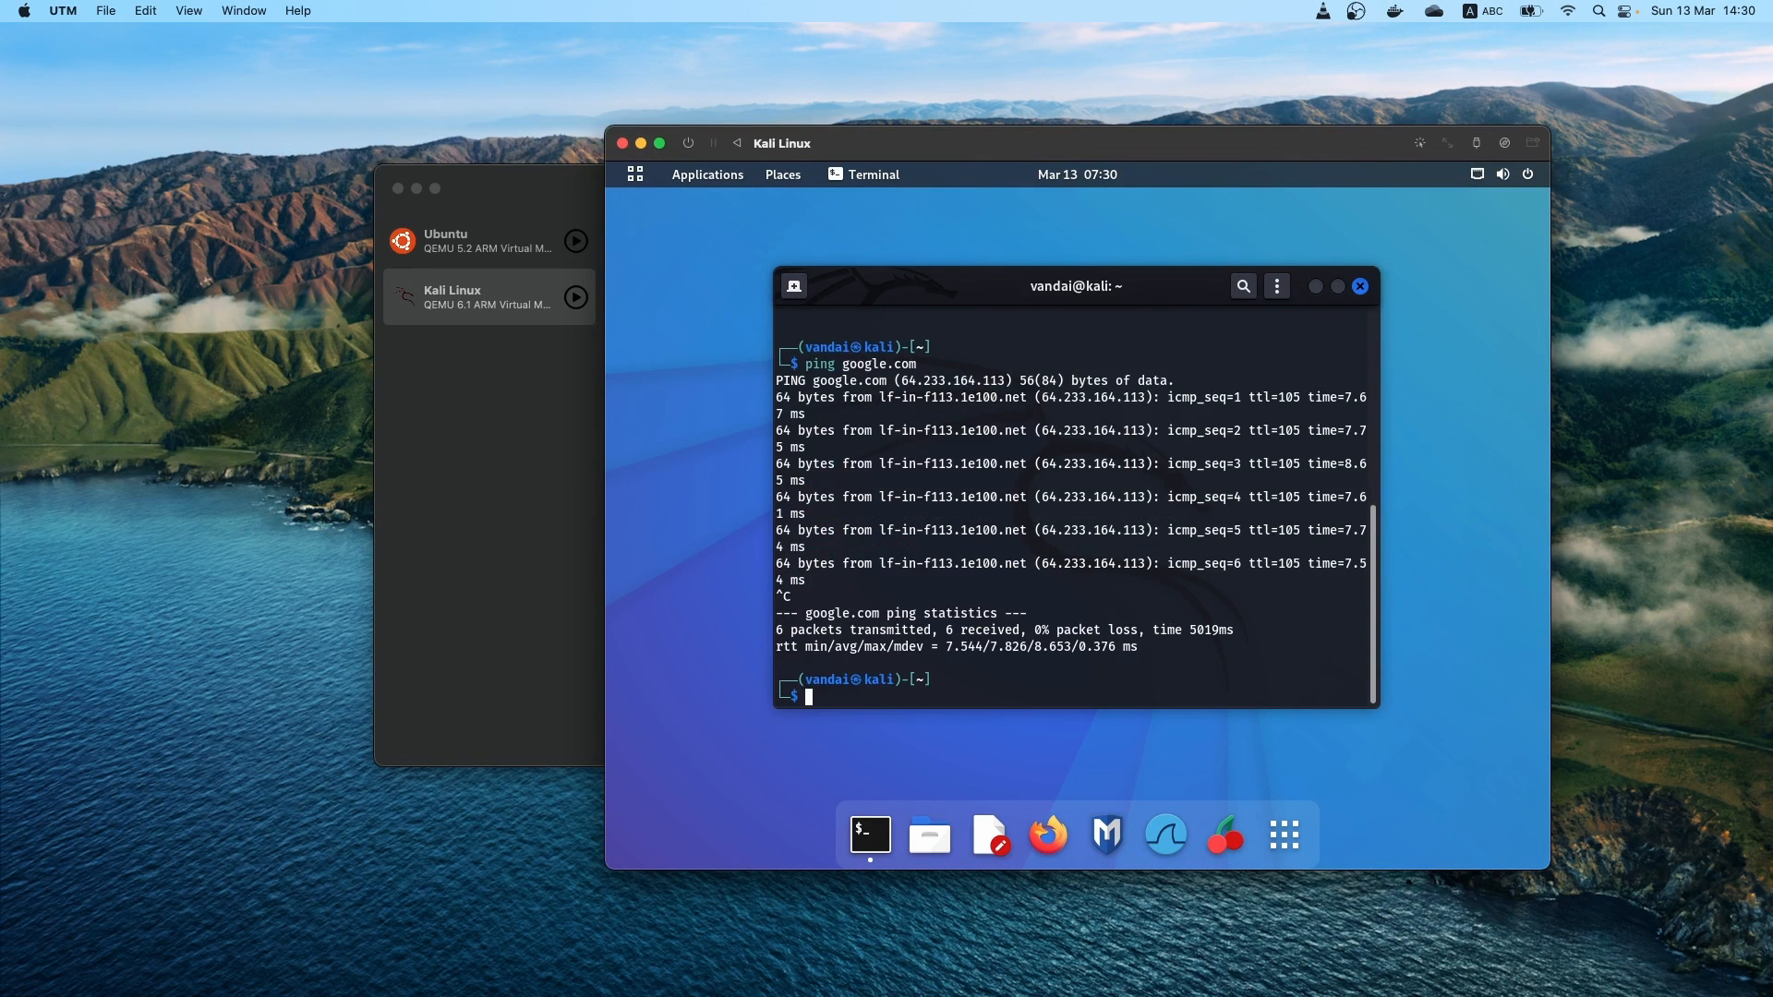
Examine the installed tools in the application categories, including Reverse Engineering, Post Exploitation and Wireless Attacks
click(639, 179)
click(691, 177)
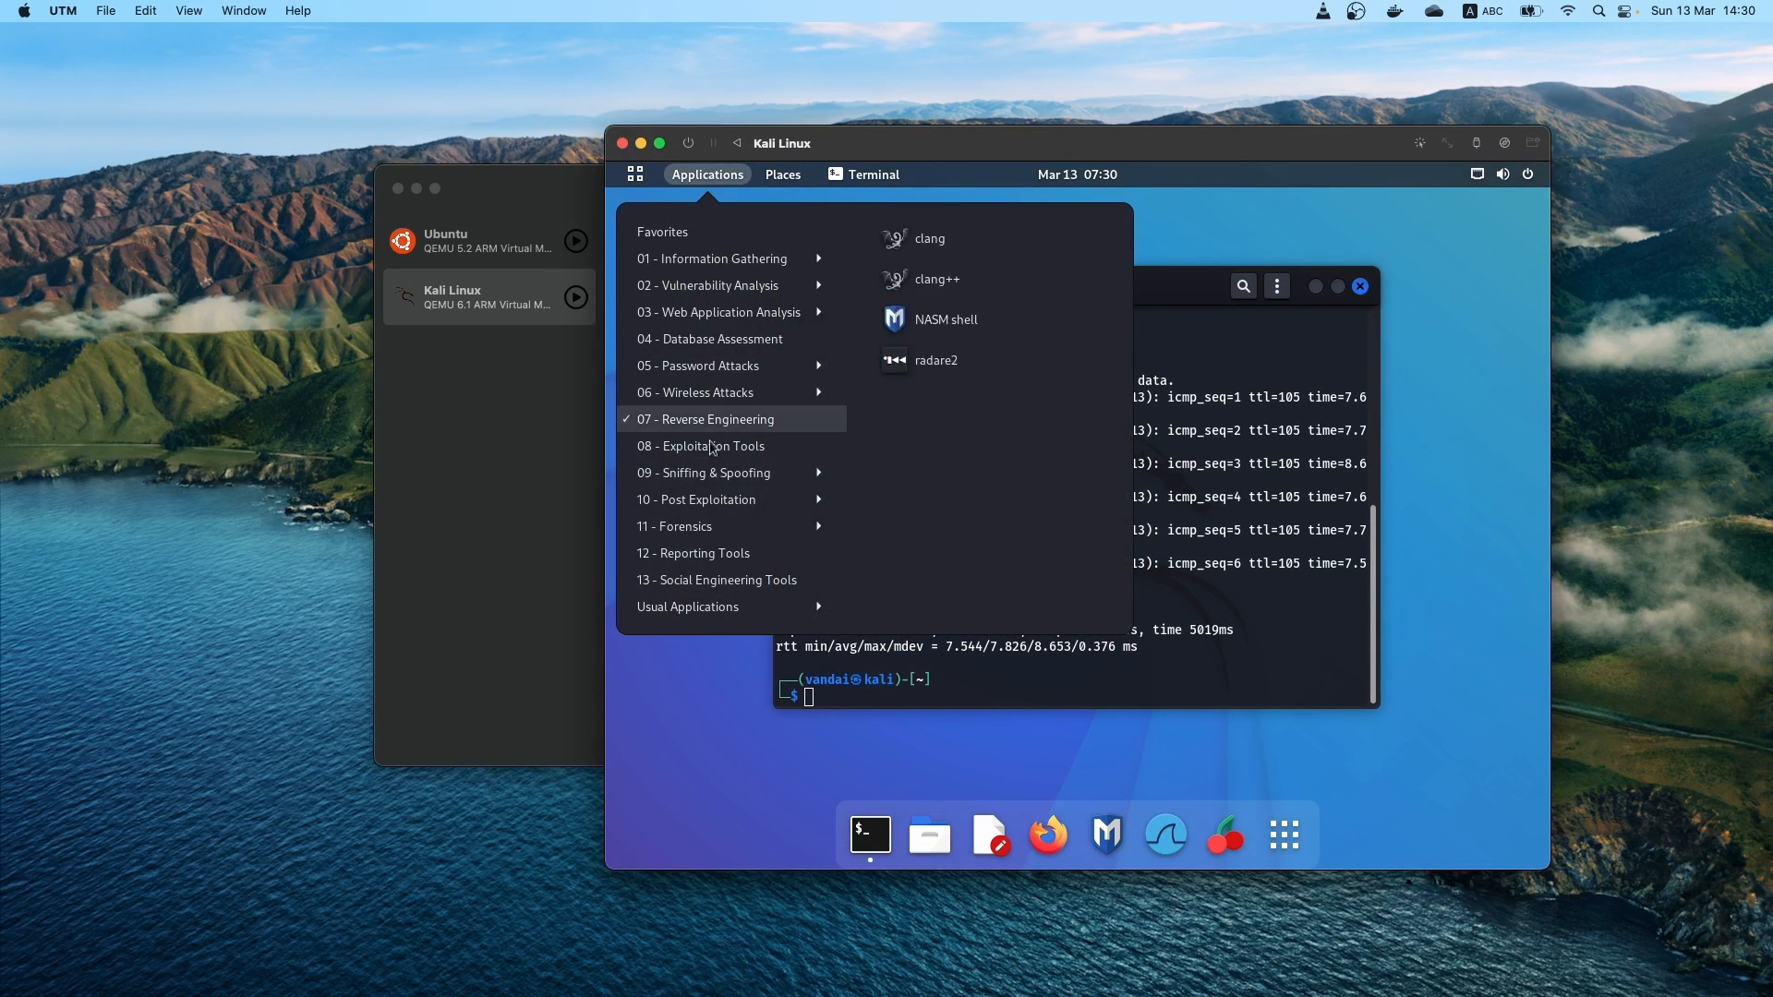
mouse_move(741, 514)
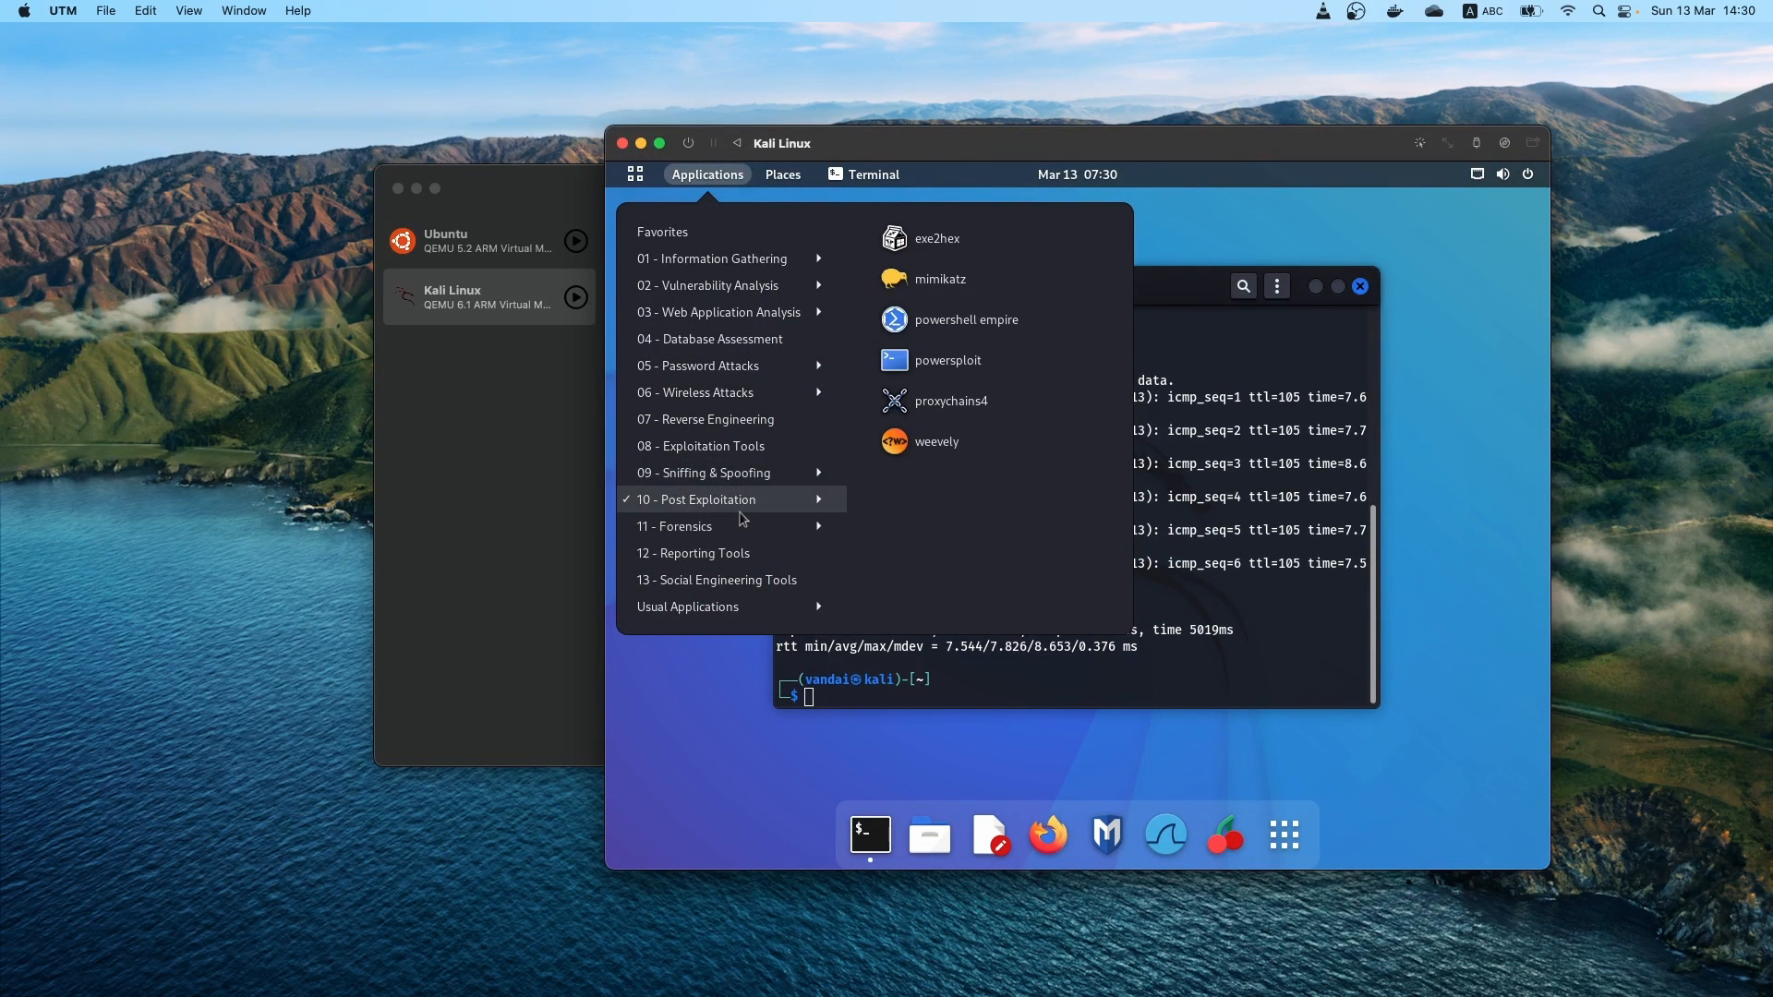
mouse_move(747, 475)
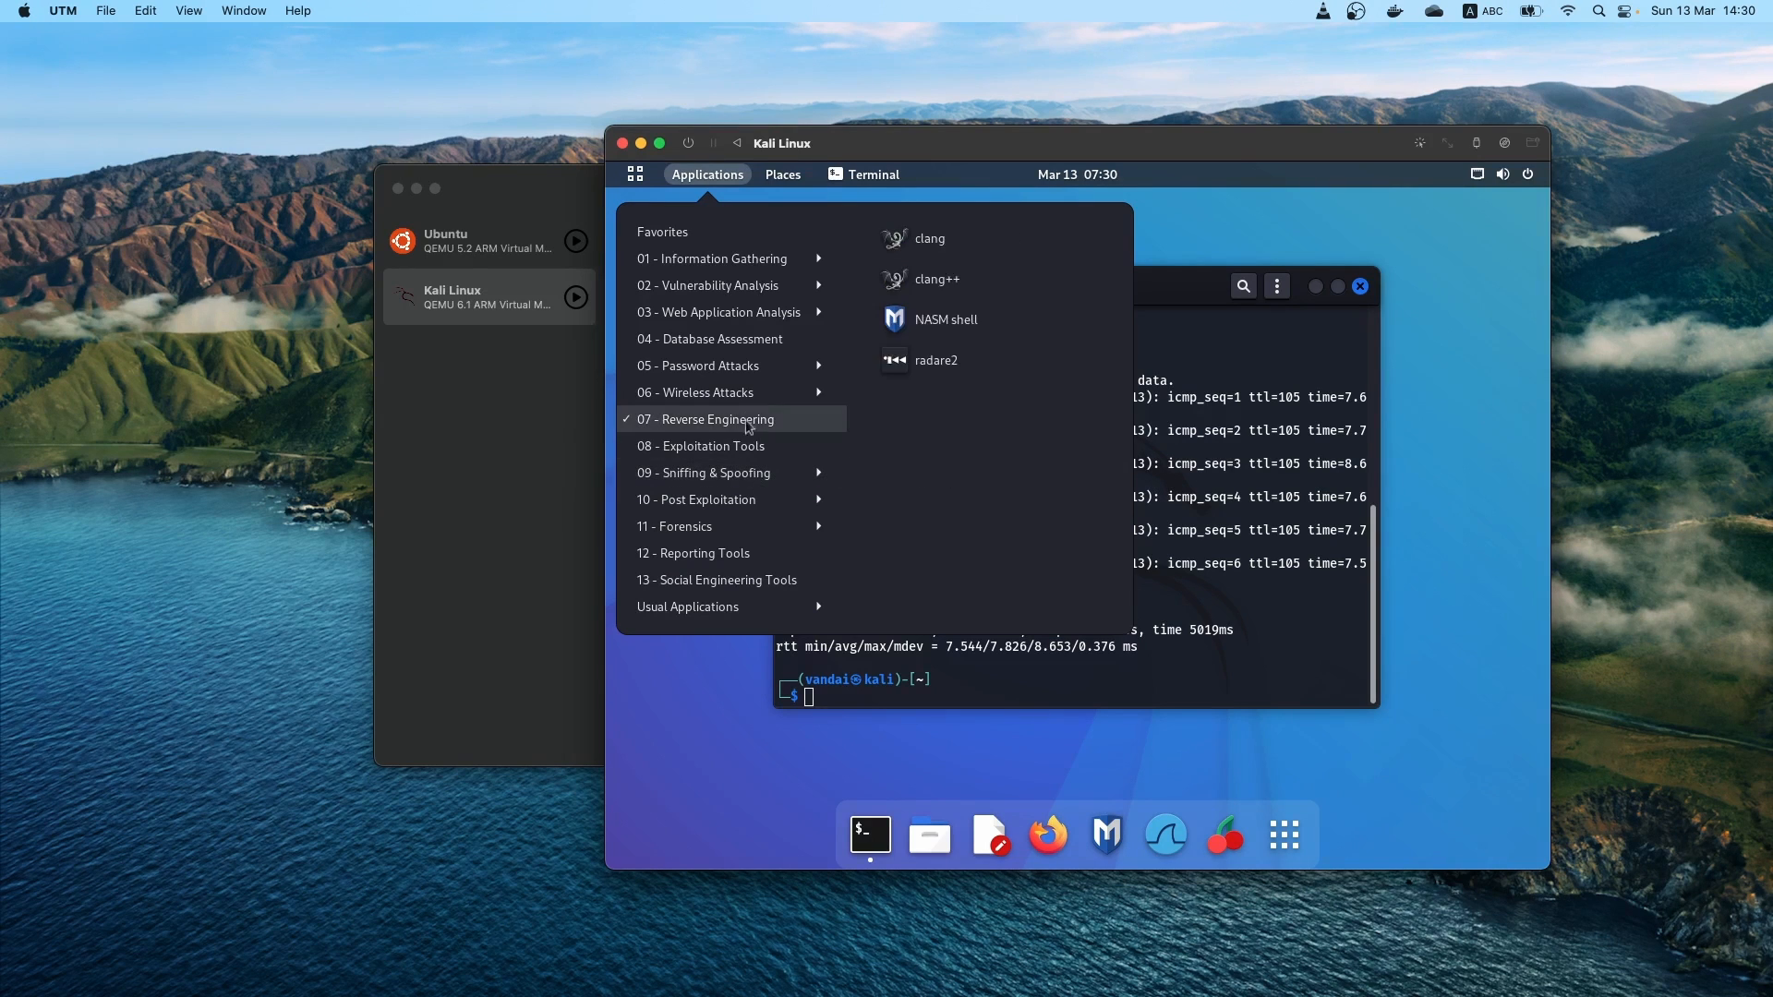
mouse_move(748, 399)
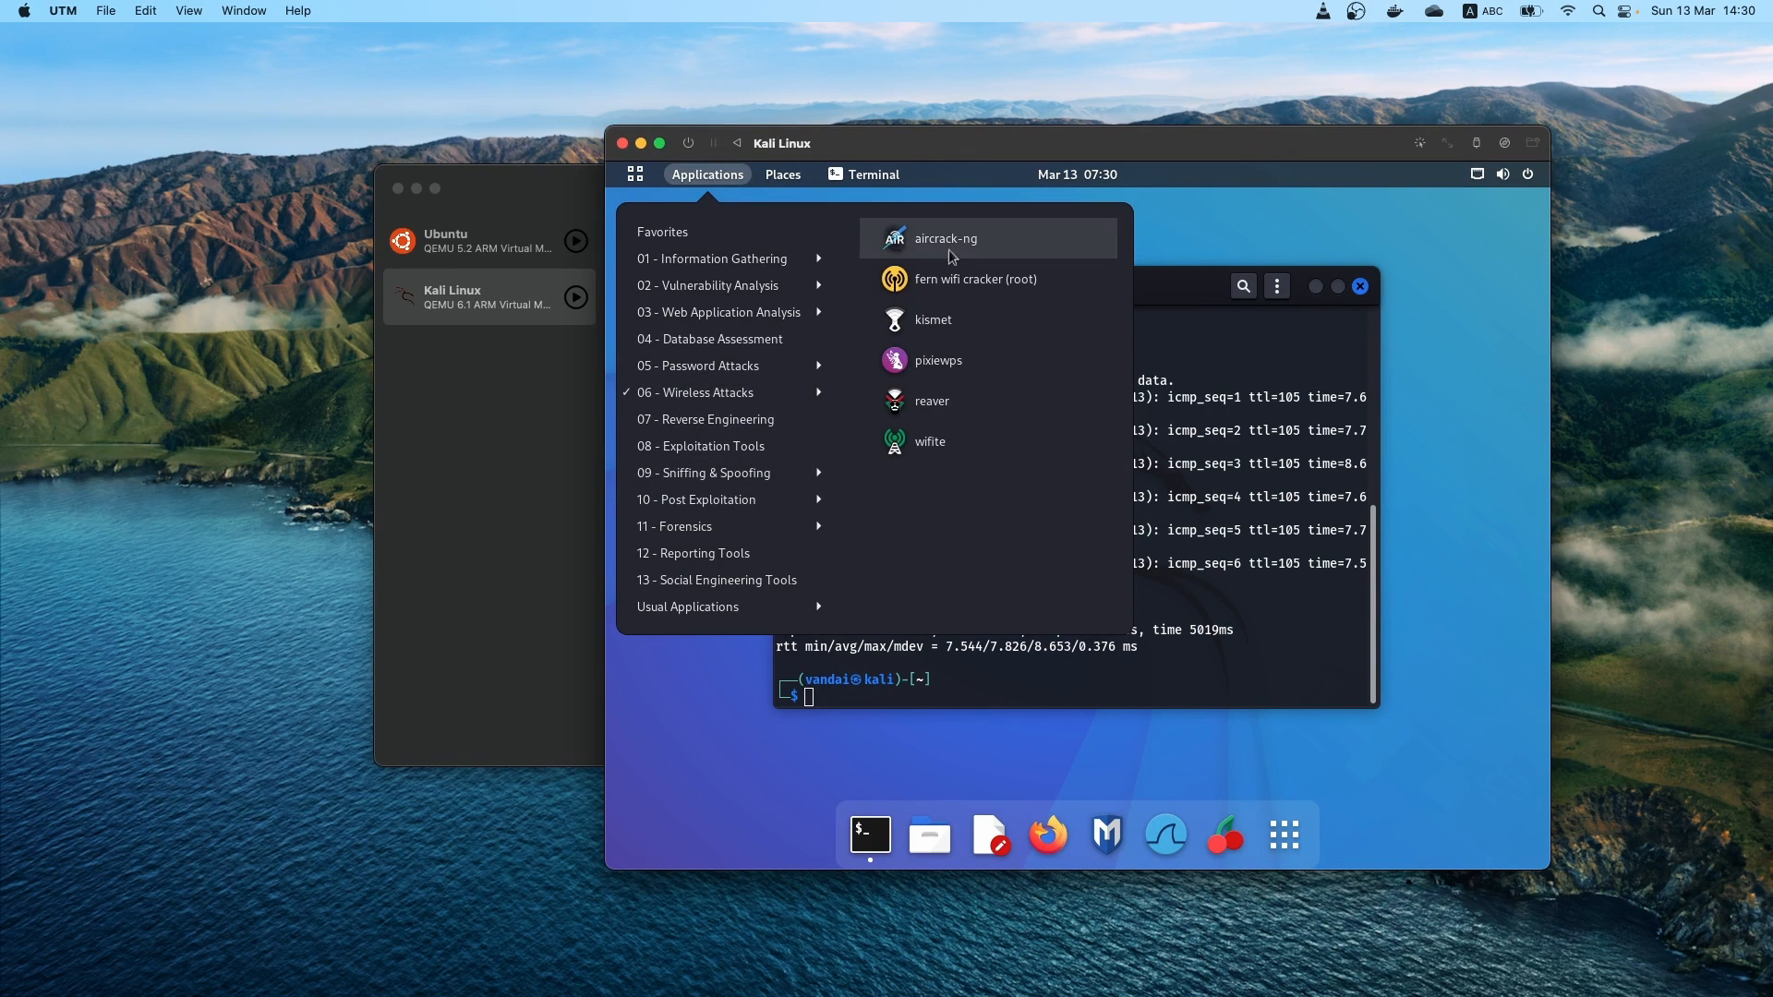
mouse_move(729, 319)
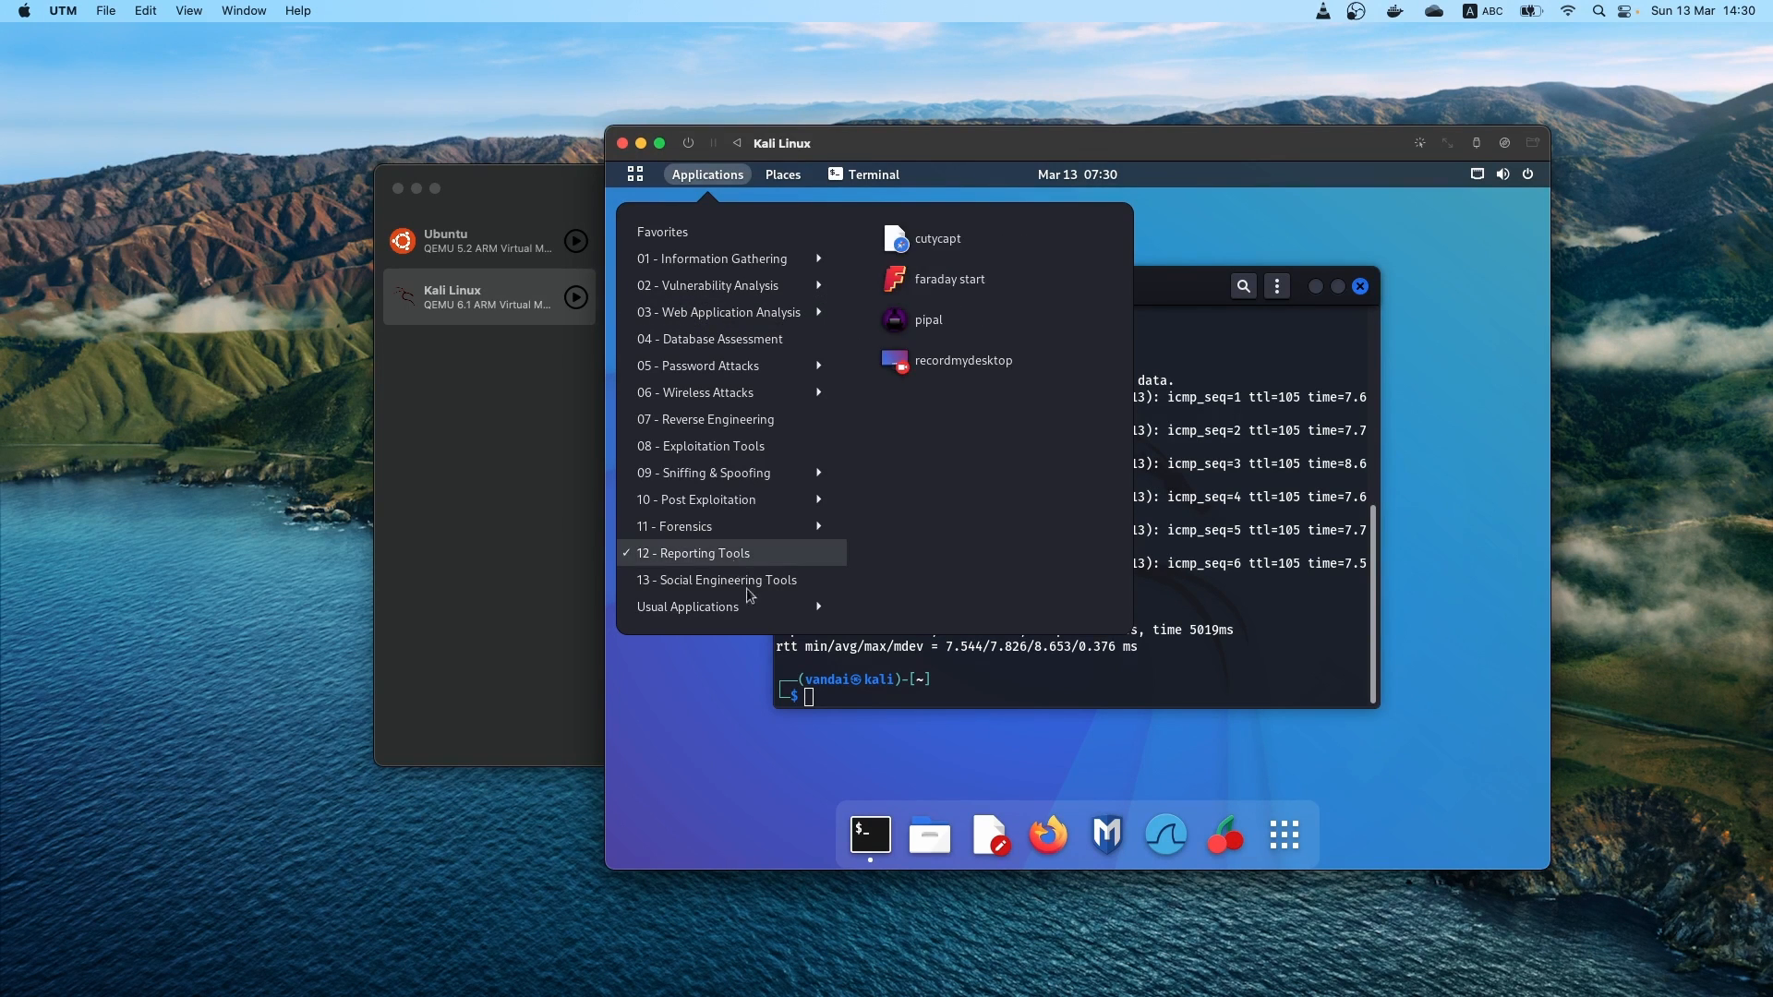
Launch nmap from the Information Gathering category to view its help, and close its terminal window
mouse_move(729, 259)
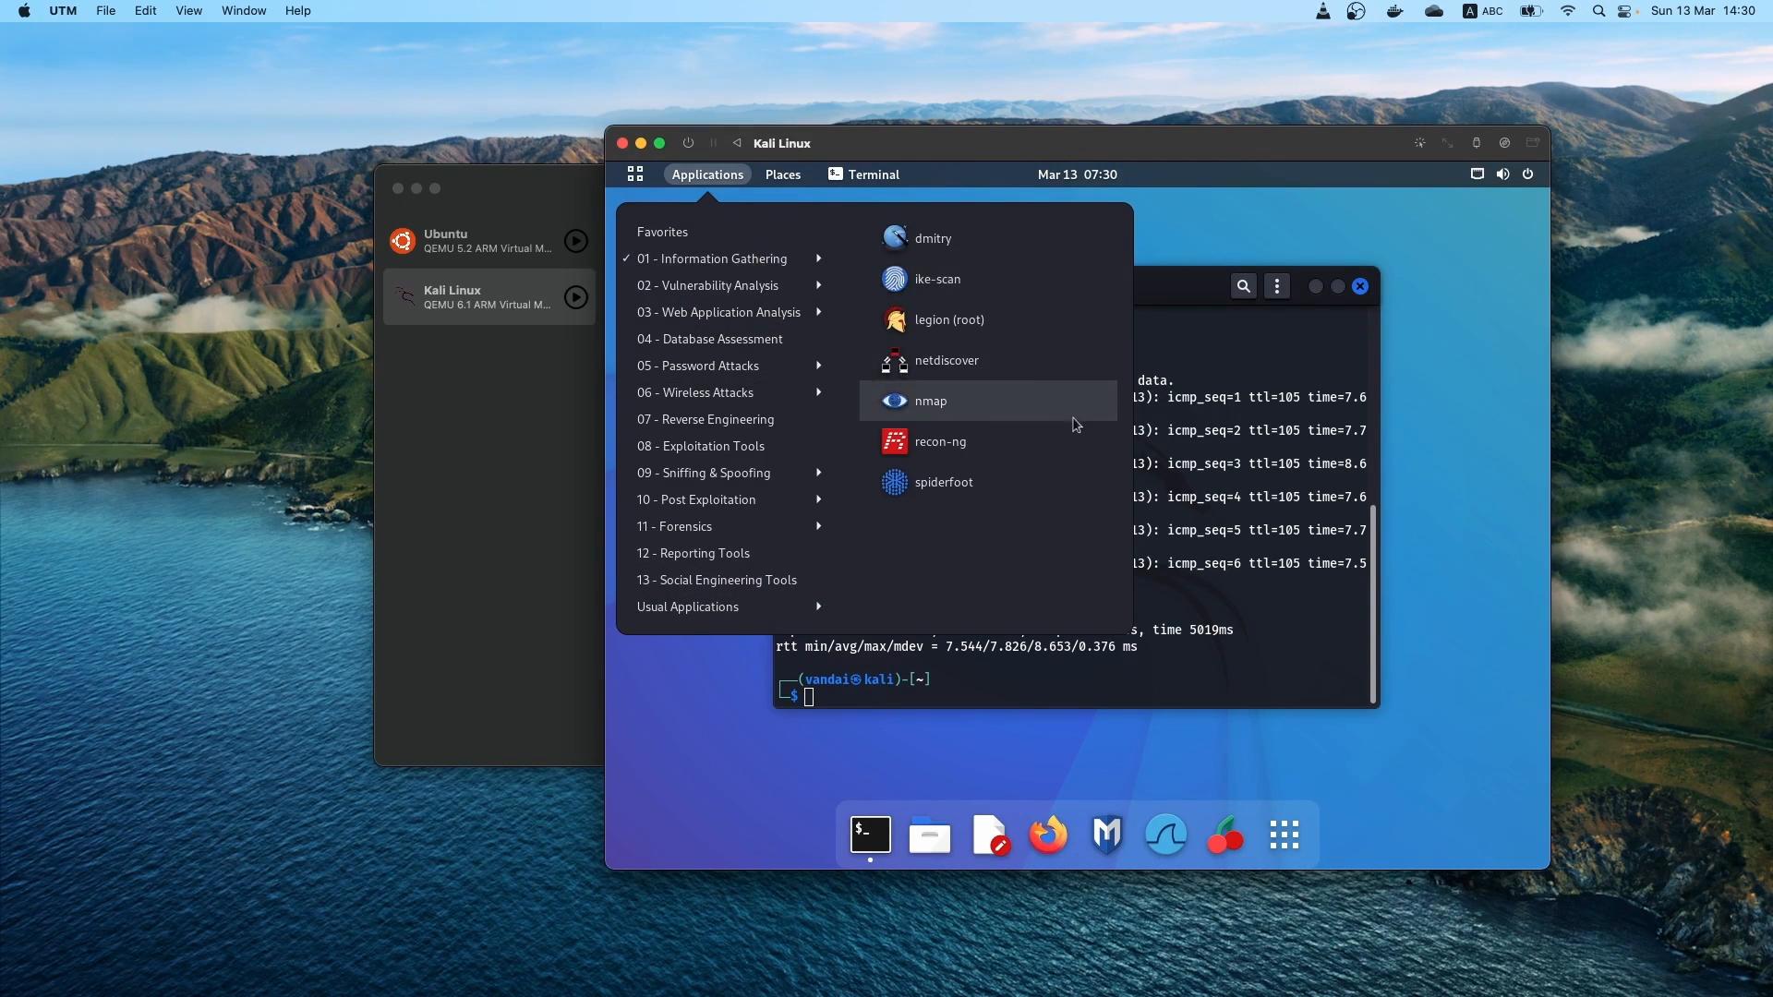
click(910, 399)
click(965, 220)
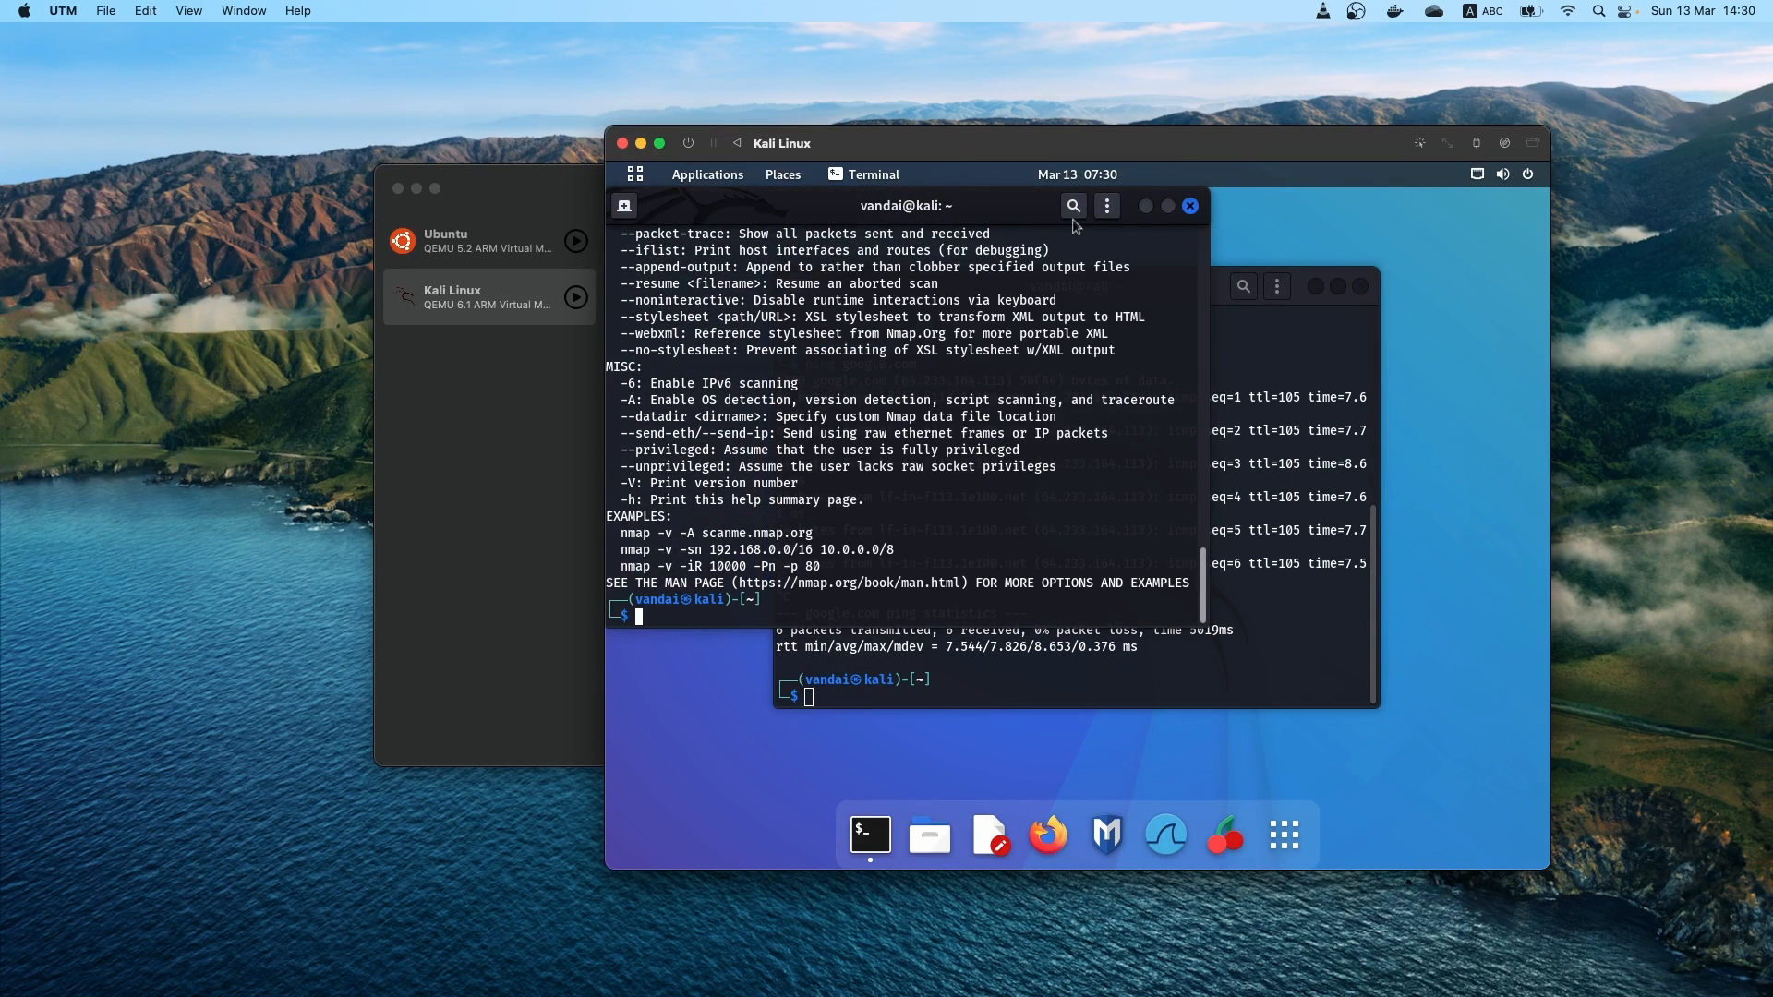
click(1191, 207)
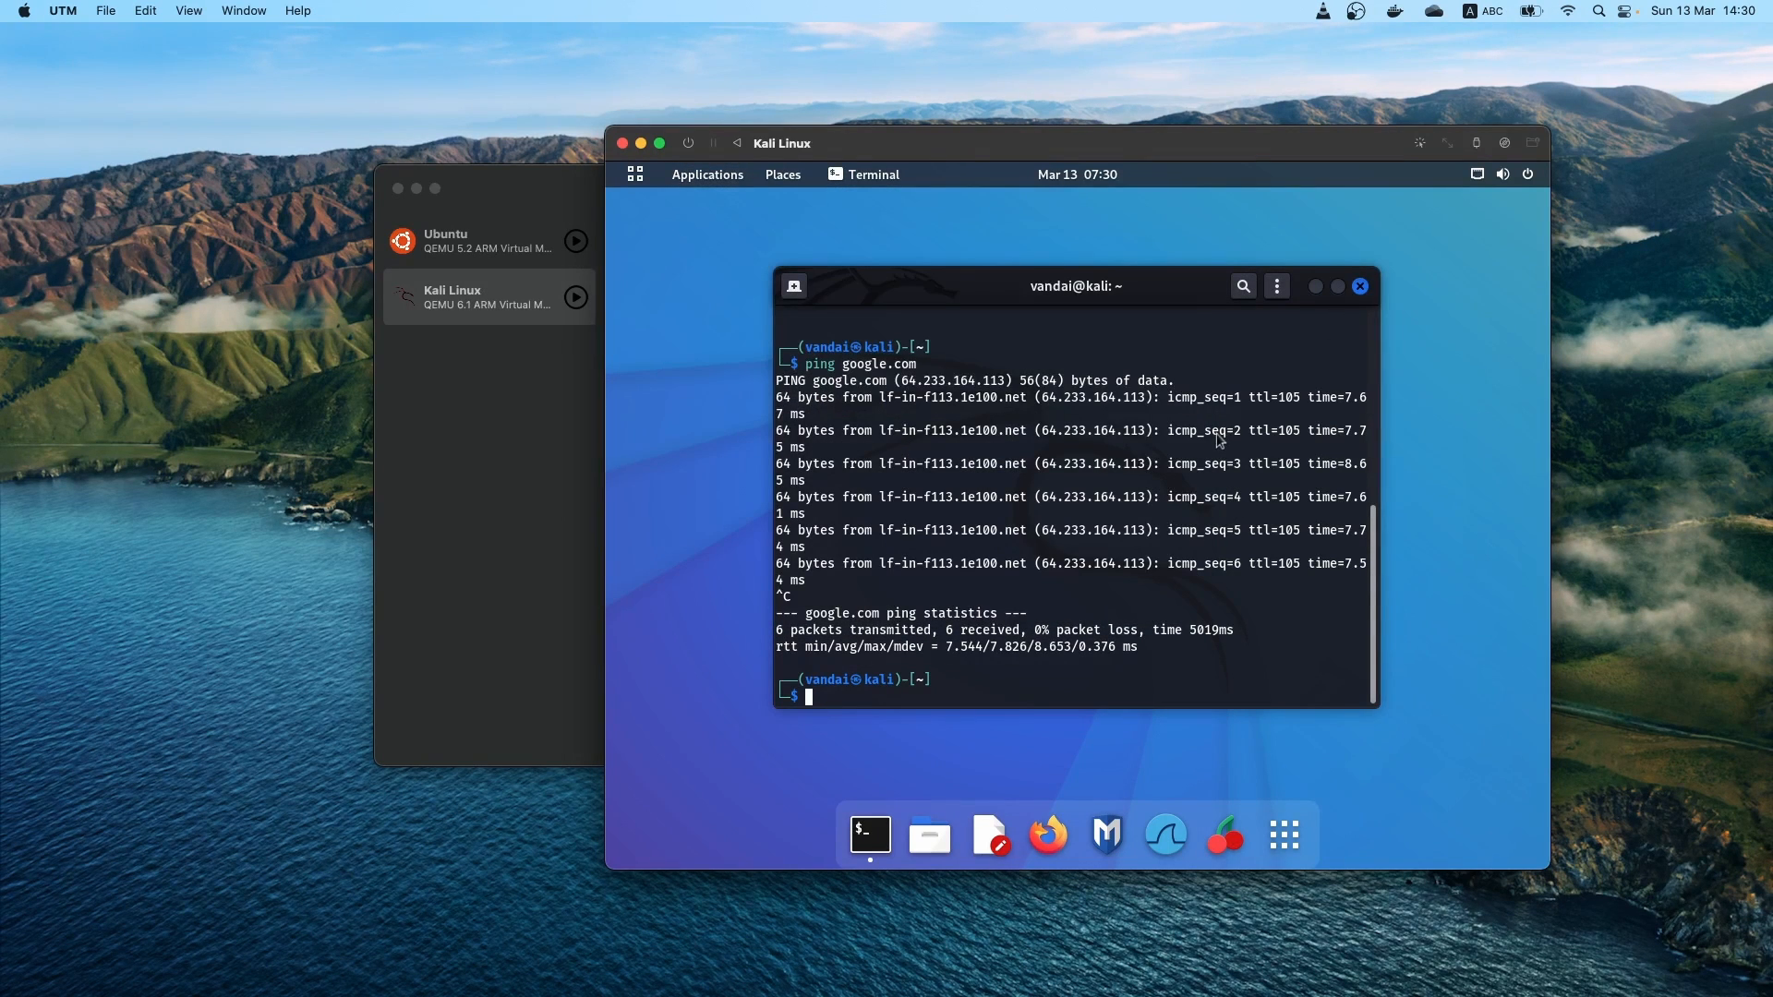